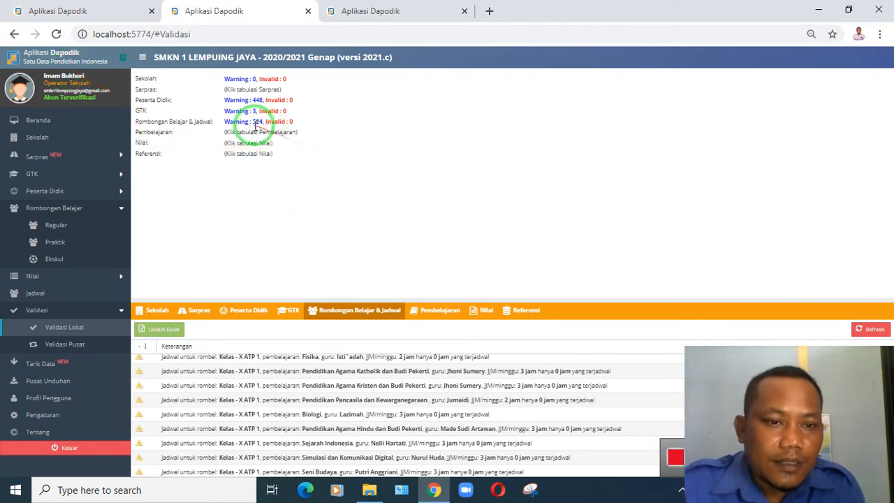
- Check the Rombongan Belajar & Jadwal warnings in the local validation and go to the Ruang 22 lesson schedule
{"action": "left_click_drag", "start_coordinate": [253, 122], "coordinate": [218, 123]}
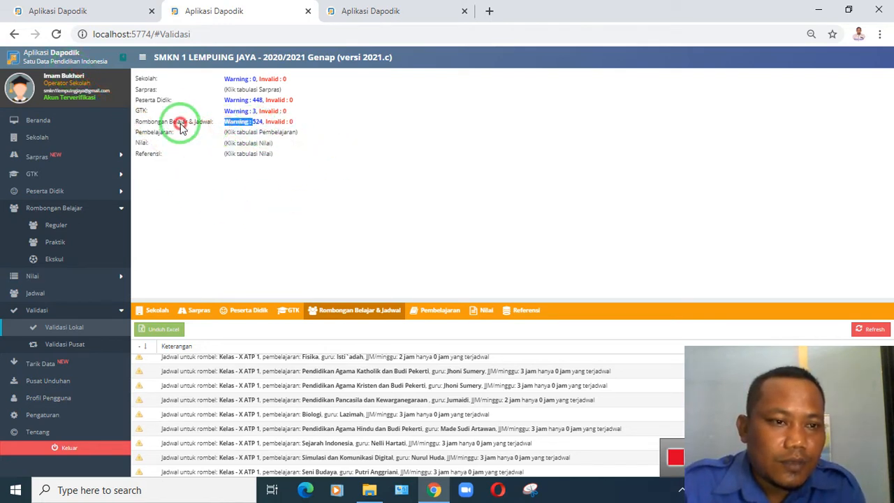
{"action": "left_click", "coordinate": [78, 14]}
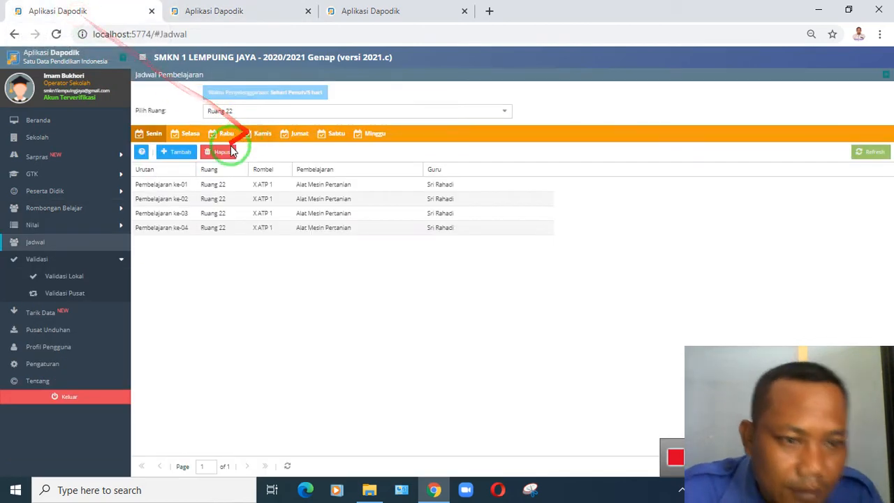
{"action": "left_click", "coordinate": [178, 151]}
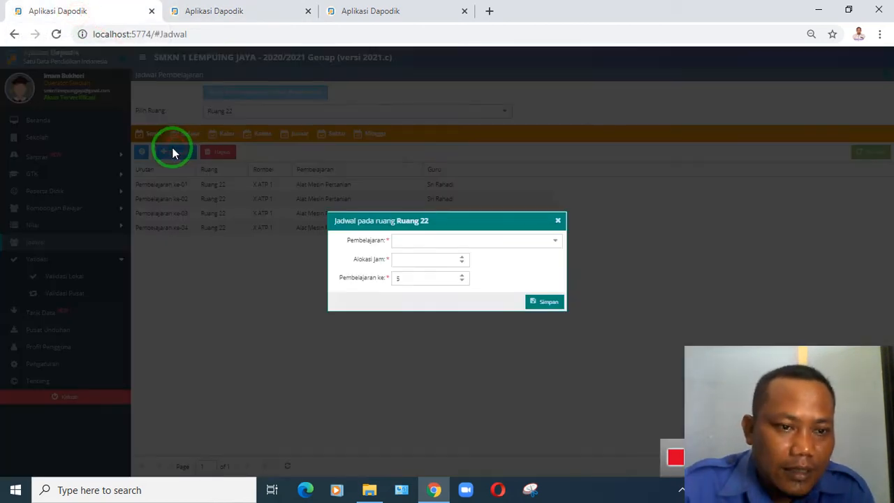
{"action": "left_click", "coordinate": [556, 220]}
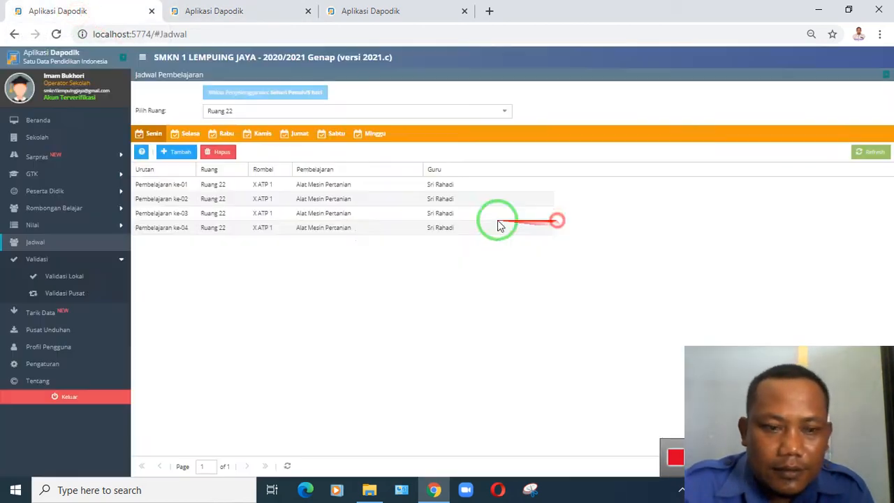
{"action": "left_click", "coordinate": [55, 210]}
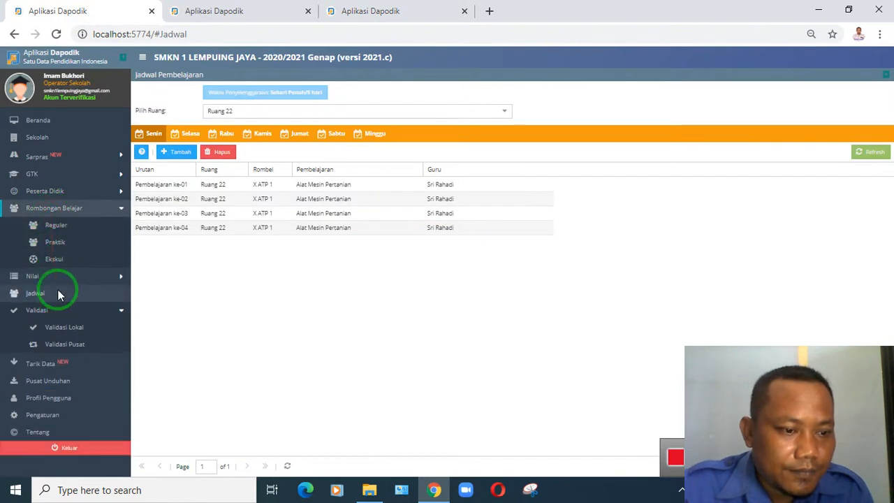
{"action": "left_click", "coordinate": [59, 279]}
{"action": "left_click", "coordinate": [55, 292]}
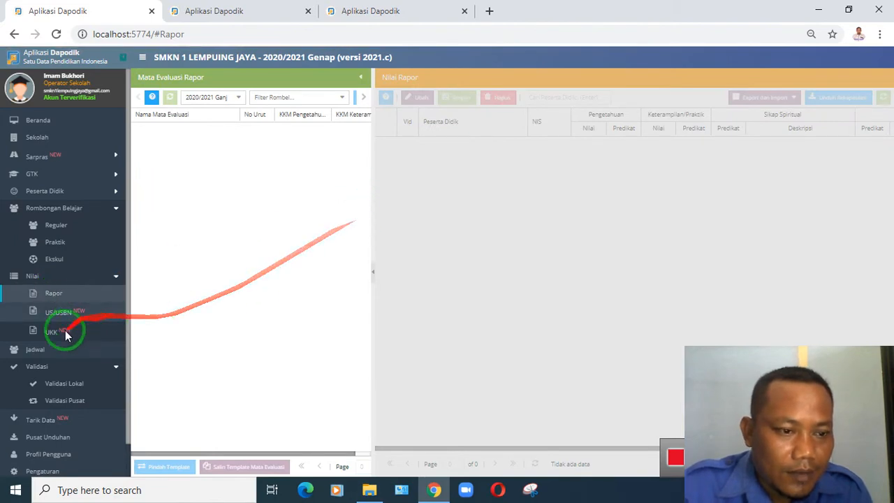
{"action": "left_click", "coordinate": [60, 350]}
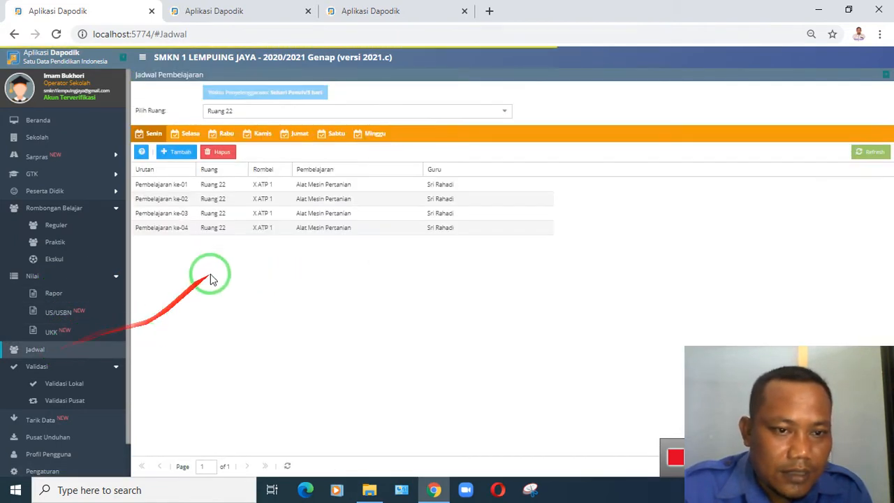
{"action": "left_click", "coordinate": [234, 262]}
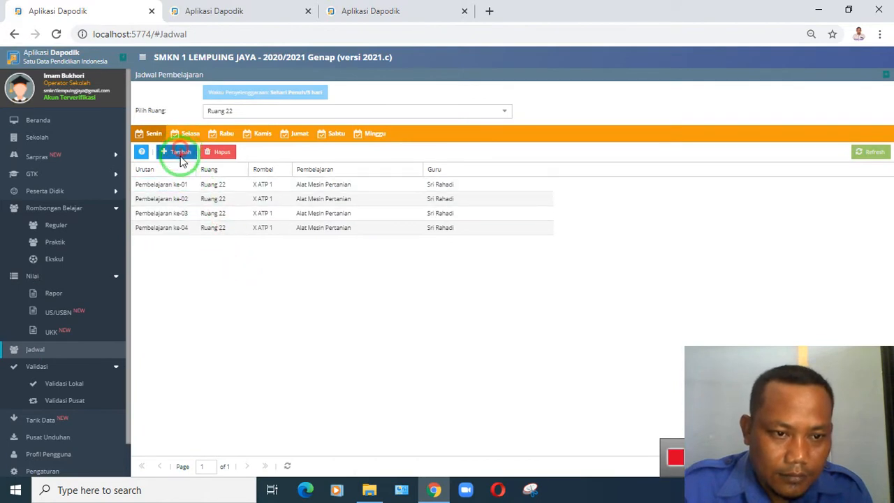
- Add Sejarah Indonesia for X ATP 1 to Ruang 22's Senin schedule, allocating 3 hours from lesson period 5, and save it
{"action": "left_click", "coordinate": [178, 152]}
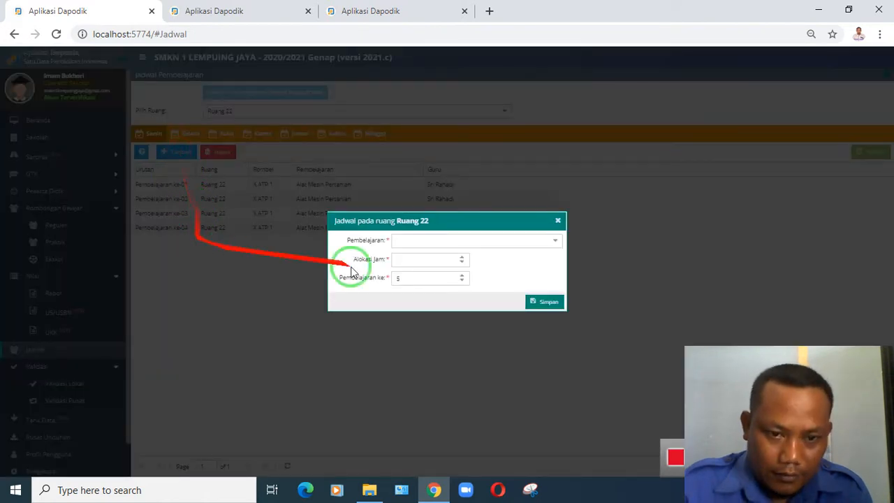
{"action": "left_click", "coordinate": [556, 241]}
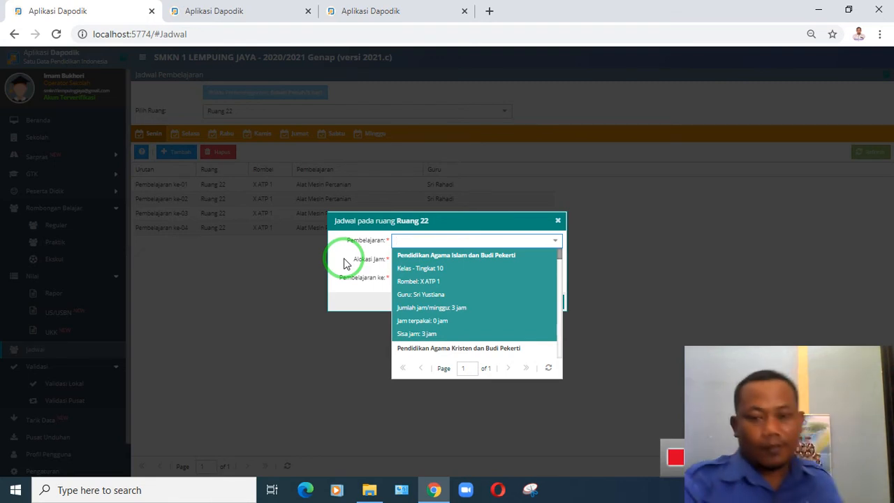
{"action": "left_click", "coordinate": [619, 415]}
{"action": "left_click", "coordinate": [554, 241]}
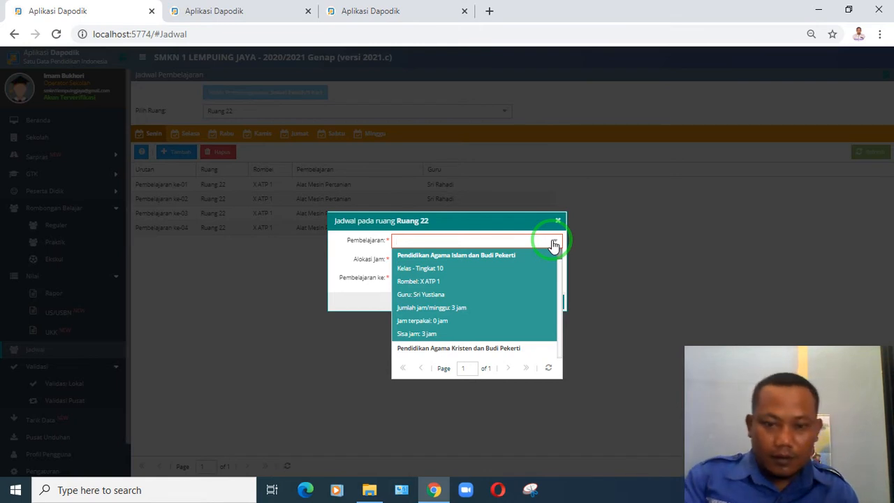
{"action": "scroll", "coordinate": [479, 302], "scroll_direction": "down", "scroll_amount": 2}
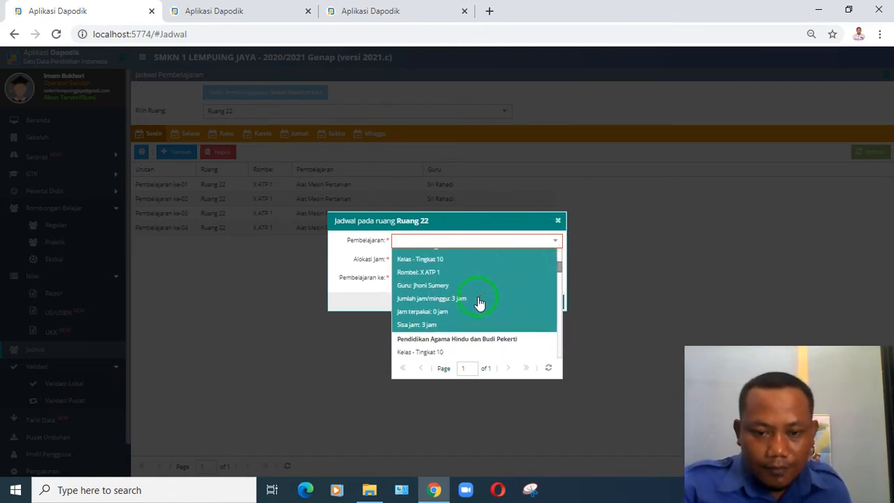
{"action": "scroll", "coordinate": [478, 303], "scroll_direction": "down", "scroll_amount": 3}
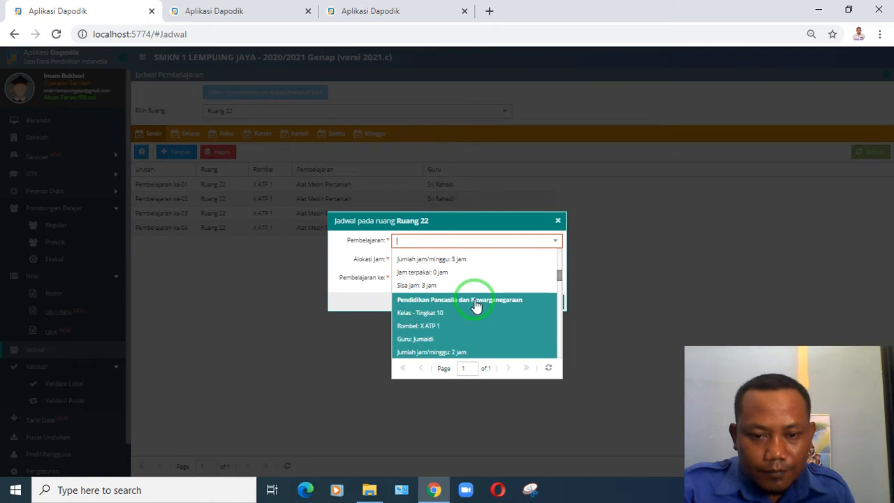
{"action": "scroll", "coordinate": [475, 306], "scroll_direction": "down", "scroll_amount": 2}
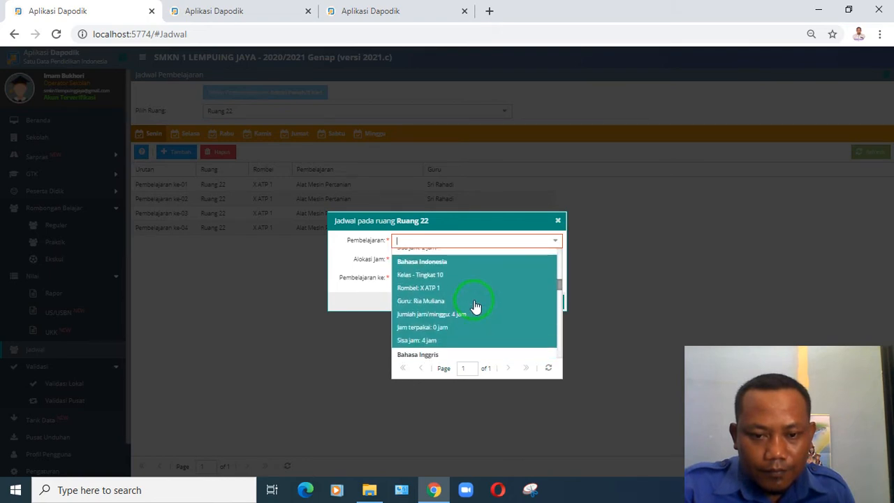
{"action": "scroll", "coordinate": [475, 306], "scroll_direction": "down", "scroll_amount": 2}
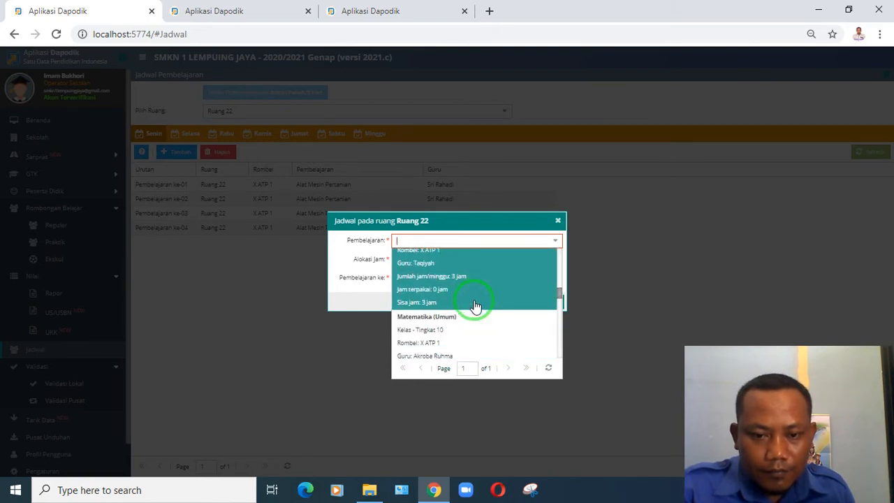
{"action": "scroll", "coordinate": [475, 306], "scroll_direction": "down", "scroll_amount": 2}
{"action": "scroll", "coordinate": [475, 307], "scroll_direction": "down", "scroll_amount": 1}
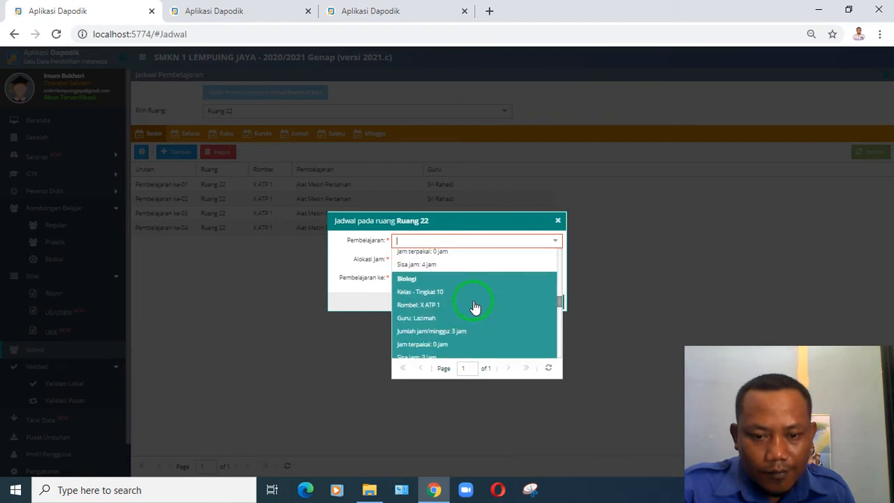
{"action": "scroll", "coordinate": [475, 308], "scroll_direction": "down", "scroll_amount": 3}
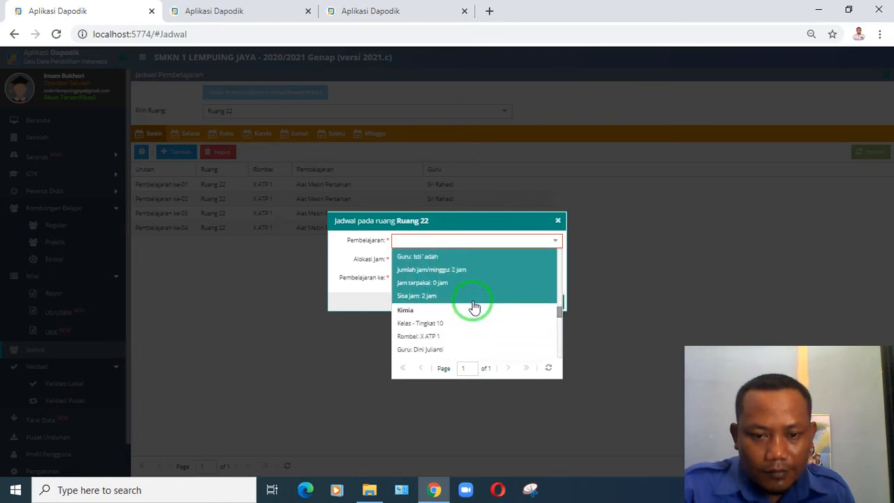
{"action": "scroll", "coordinate": [473, 308], "scroll_direction": "down", "scroll_amount": 1}
{"action": "left_click", "coordinate": [472, 305]}
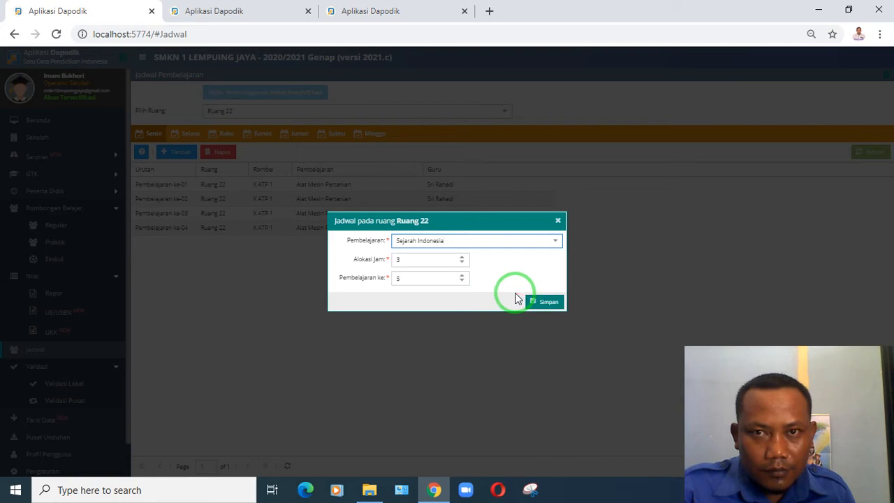
{"action": "left_click", "coordinate": [542, 302]}
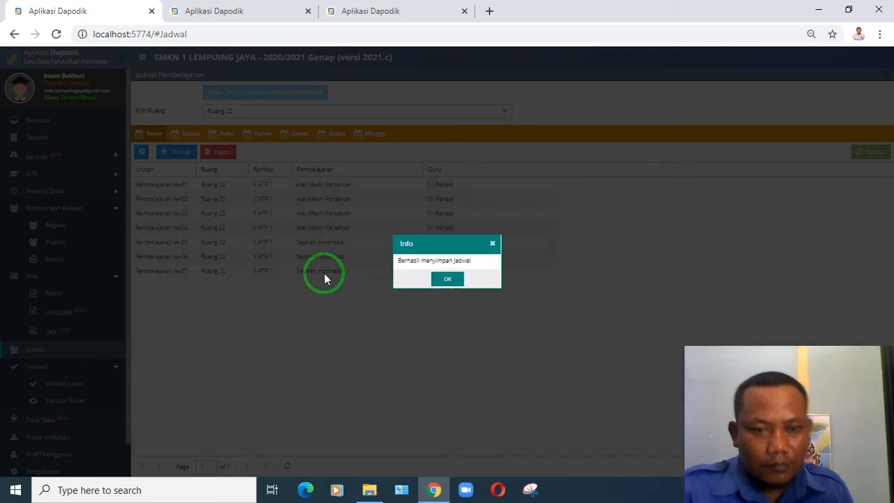
{"action": "left_click", "coordinate": [445, 279]}
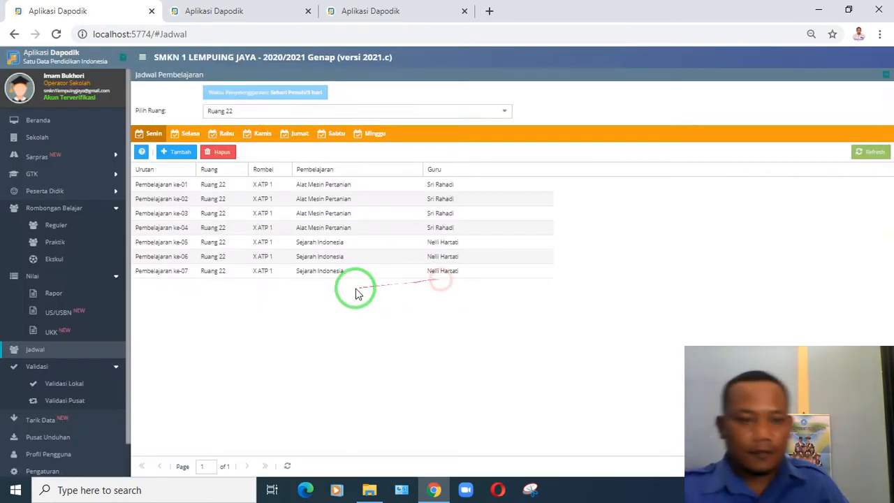
{"action": "left_click", "coordinate": [178, 154]}
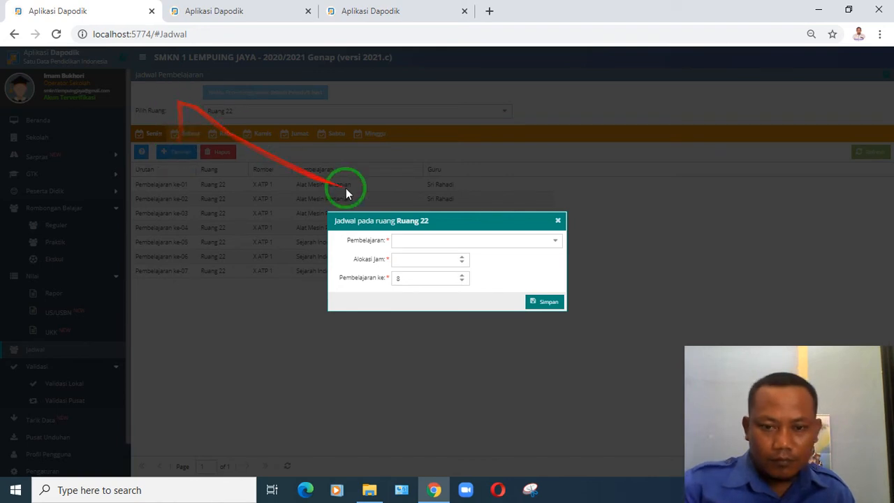
{"action": "left_click", "coordinate": [557, 220]}
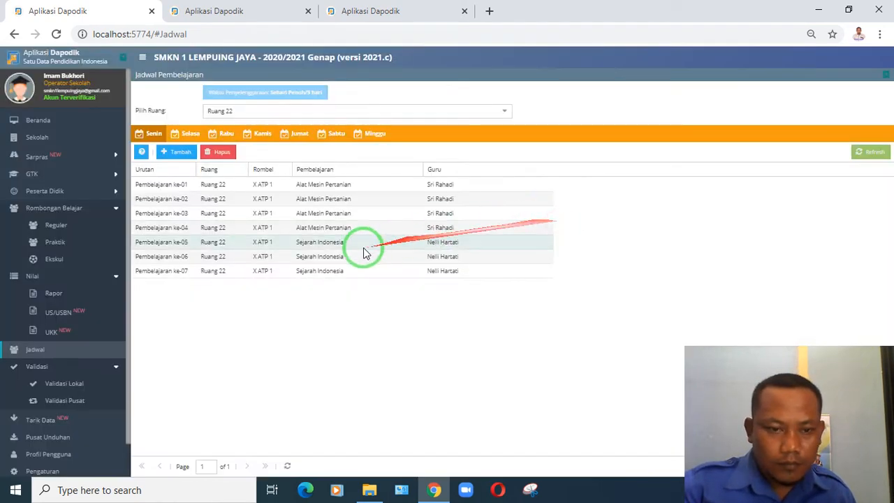
{"action": "left_click", "coordinate": [314, 244]}
{"action": "left_click", "coordinate": [320, 256]}
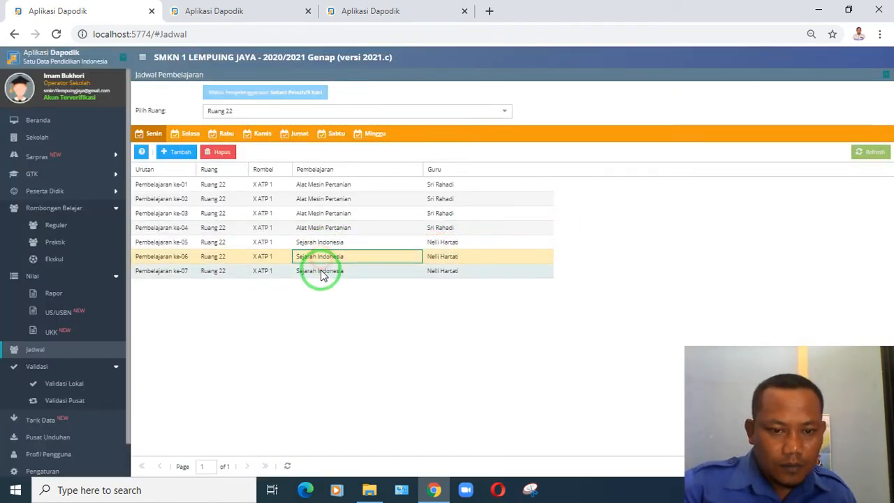
{"action": "left_click_drag", "start_coordinate": [320, 271], "coordinate": [246, 188]}
- Start a new Senin schedule entry for Ruang 22 from period 8 with the subject Dasar-dasar Budidaya Tanaman
{"action": "left_click", "coordinate": [179, 152]}
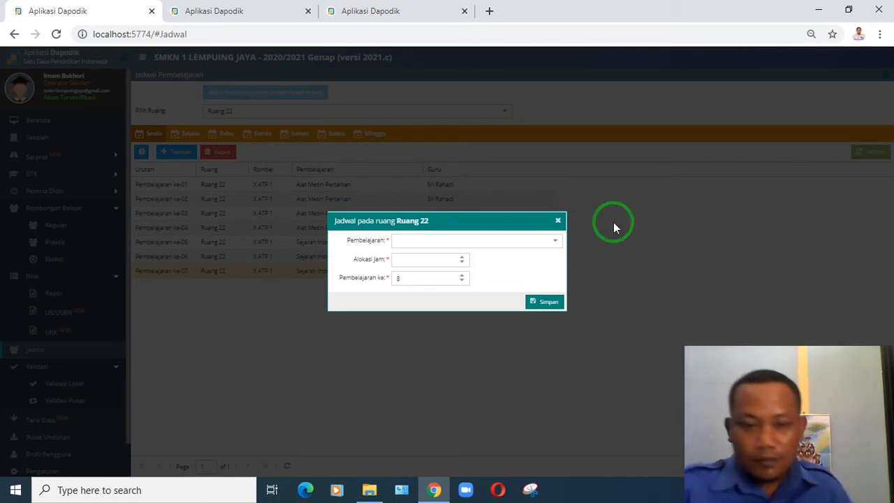
{"action": "left_click", "coordinate": [555, 240]}
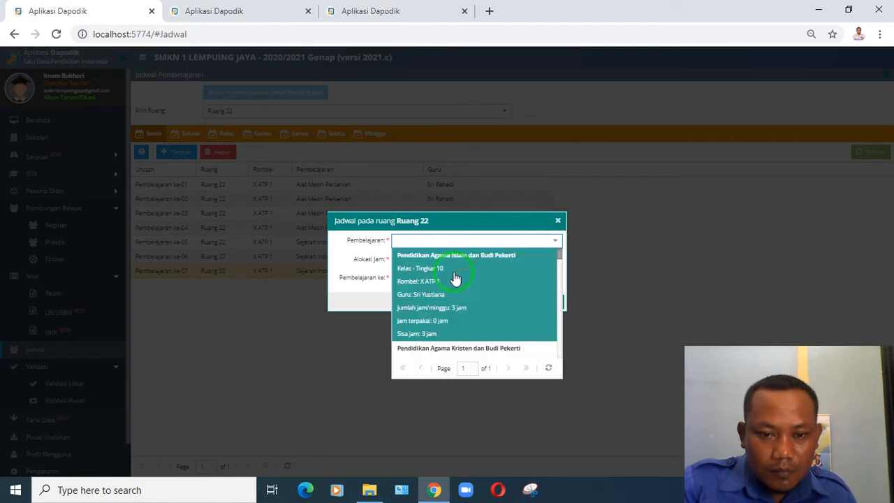
{"action": "scroll", "coordinate": [455, 294], "scroll_direction": "down", "scroll_amount": 5}
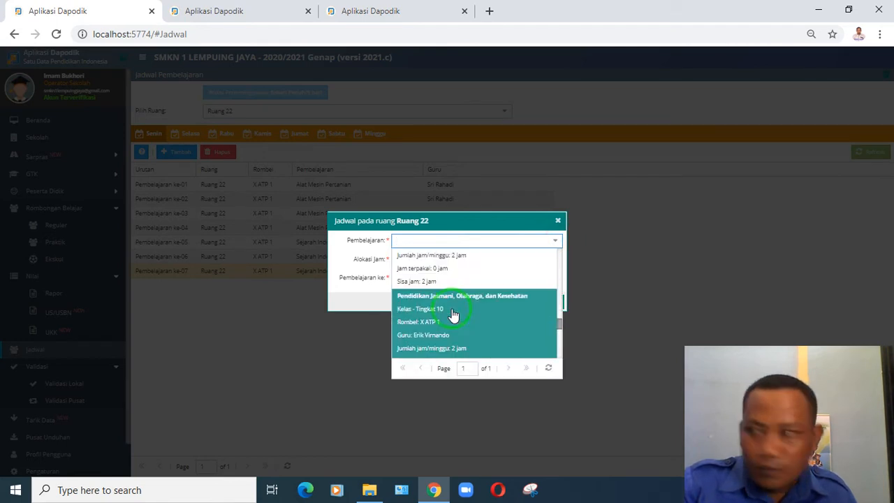
{"action": "scroll", "coordinate": [452, 316], "scroll_direction": "down", "scroll_amount": 3}
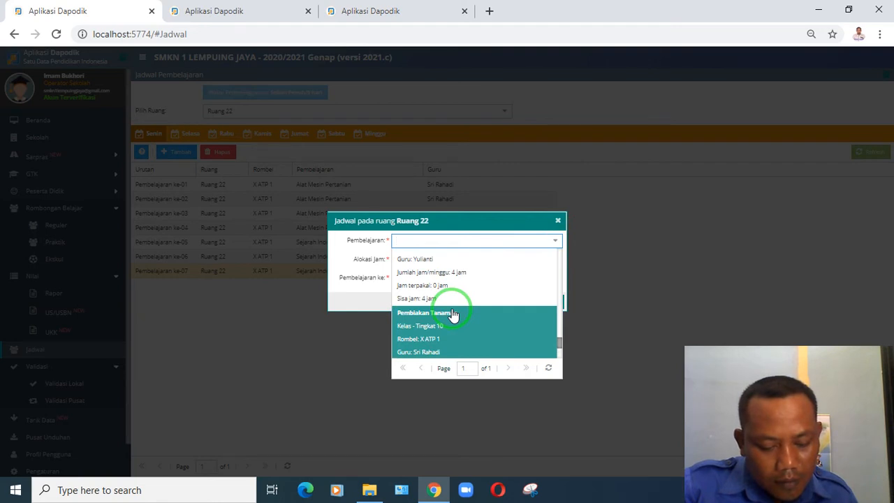
{"action": "scroll", "coordinate": [453, 315], "scroll_direction": "down", "scroll_amount": 2}
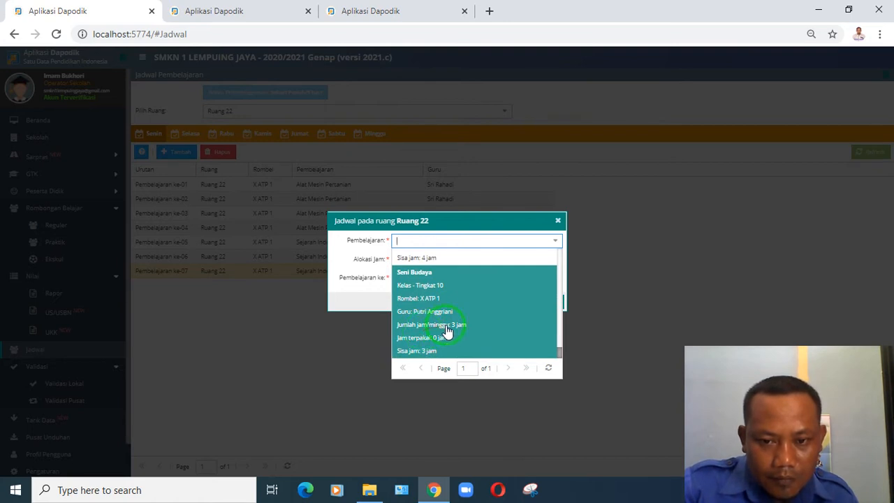
{"action": "scroll", "coordinate": [447, 331], "scroll_direction": "up", "scroll_amount": 2}
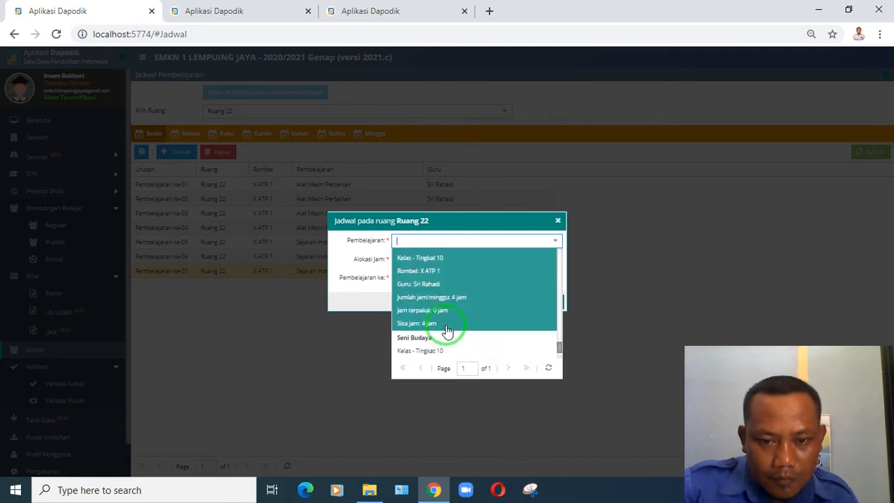
{"action": "scroll", "coordinate": [447, 331], "scroll_direction": "up", "scroll_amount": 1}
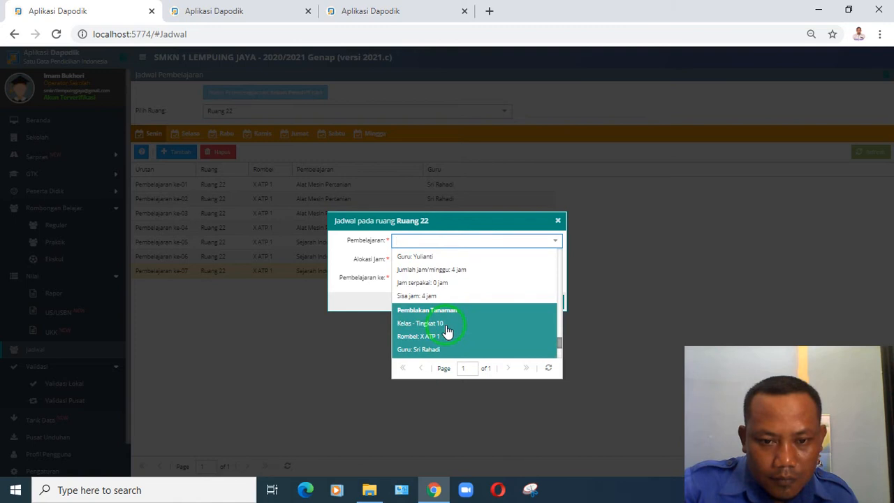
{"action": "left_click", "coordinate": [459, 292]}
{"action": "left_click", "coordinate": [406, 280]}
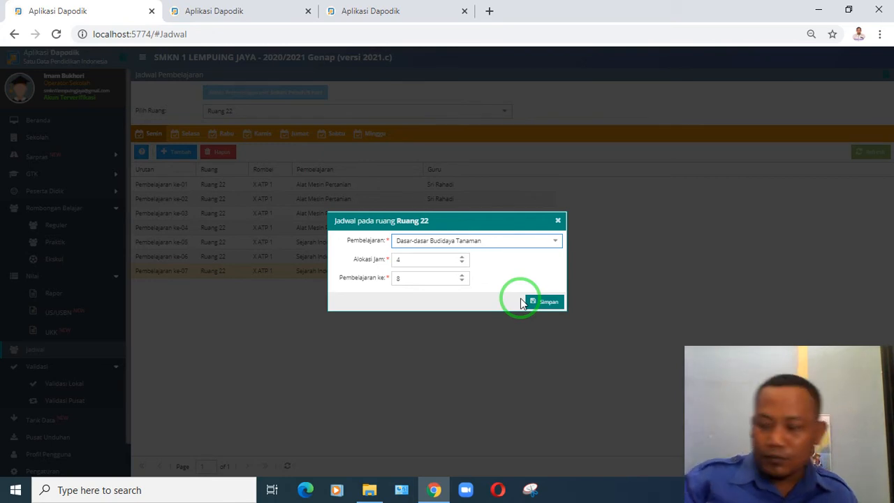
- Set the new entry's hour allocation to 2 and save it to the schedule
{"action": "left_click", "coordinate": [462, 264]}
{"action": "left_click", "coordinate": [462, 264]}
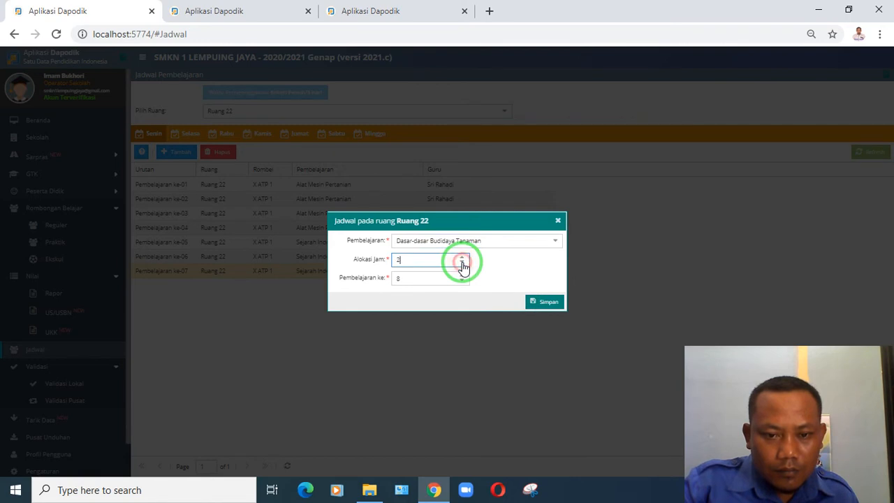
{"action": "left_click", "coordinate": [544, 303]}
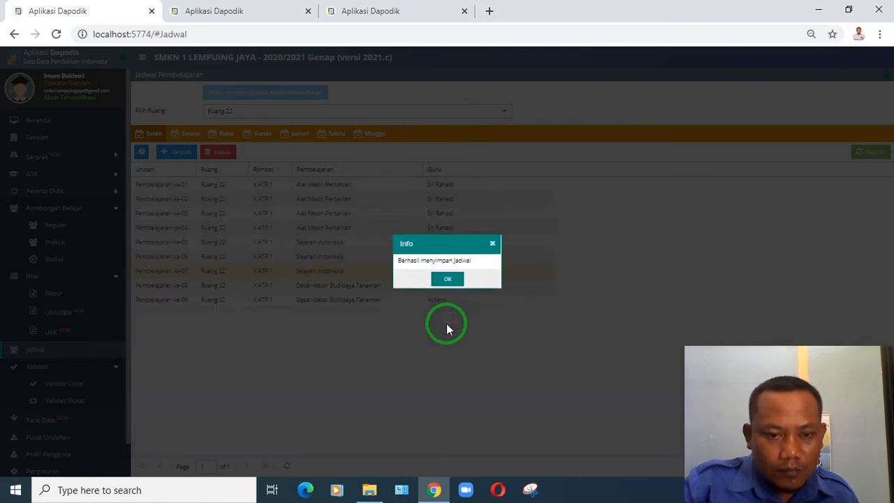
{"action": "left_click", "coordinate": [447, 283]}
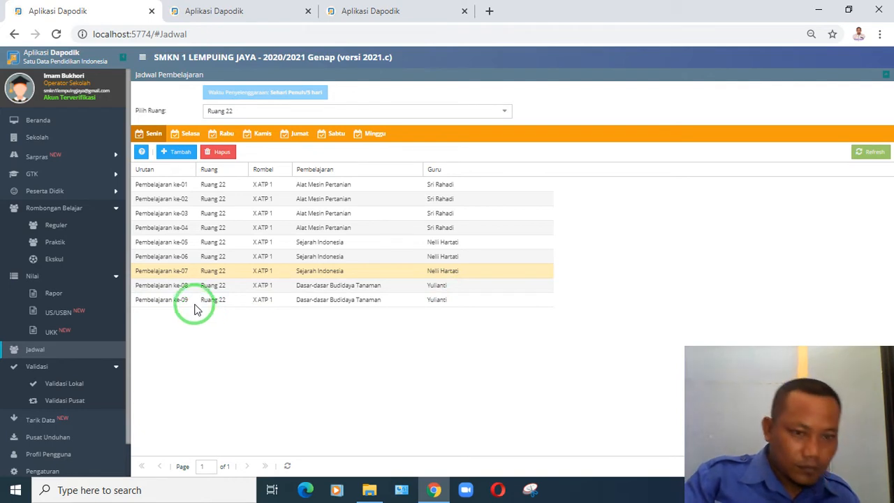
{"action": "left_click", "coordinate": [223, 199]}
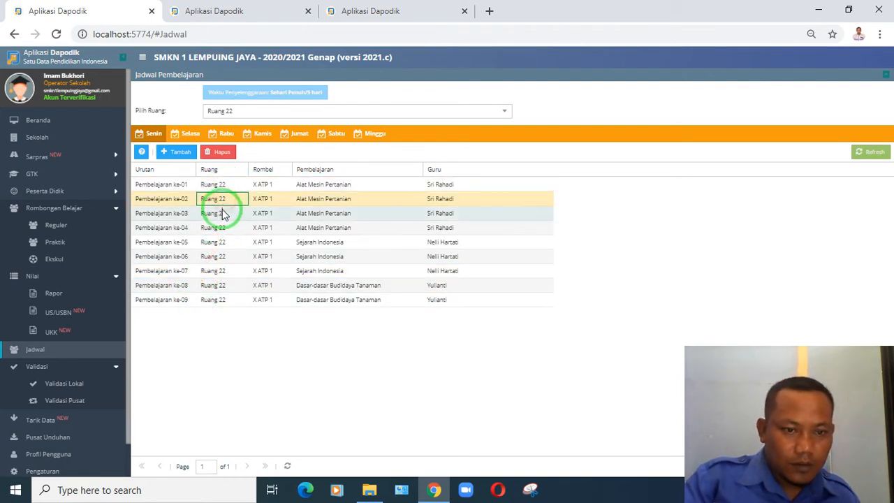
- Review the Senin schedule rows of Ruang 22 from lesson period 3 through period 9
{"action": "left_click", "coordinate": [221, 213]}
{"action": "left_click", "coordinate": [221, 228]}
{"action": "left_click", "coordinate": [220, 241]}
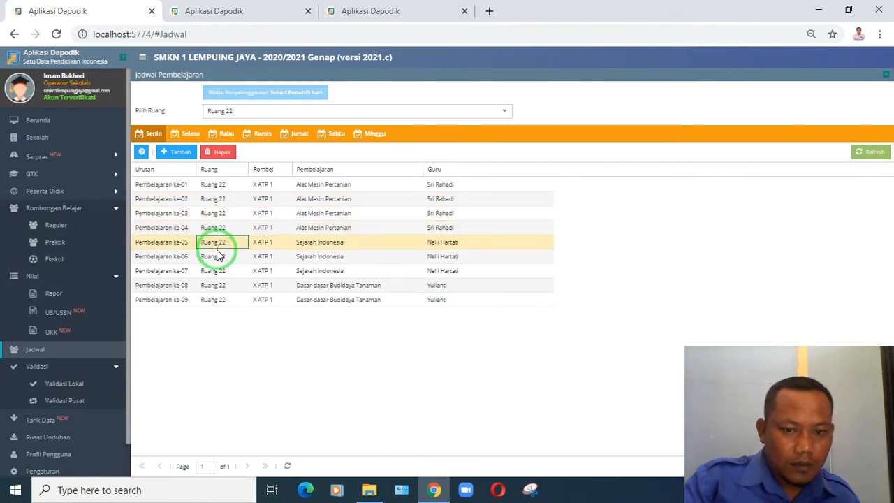
{"action": "left_click", "coordinate": [218, 256]}
{"action": "left_click", "coordinate": [218, 273]}
{"action": "left_click", "coordinate": [216, 287]}
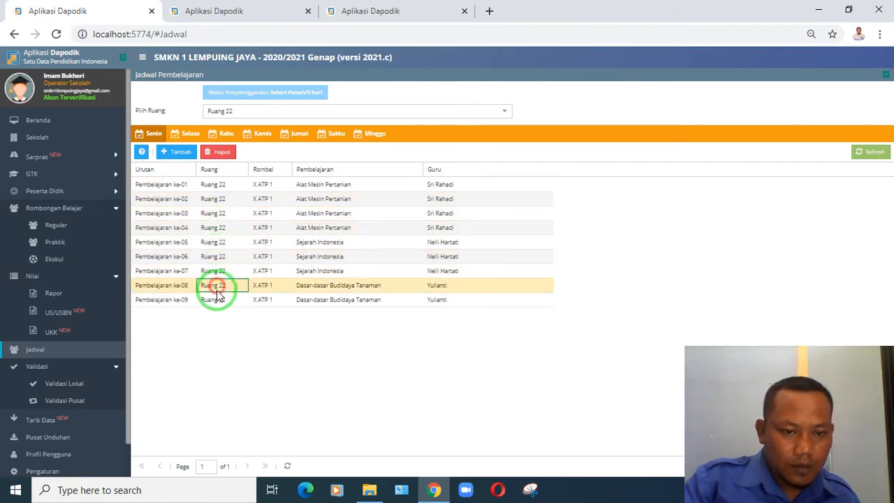
{"action": "left_click", "coordinate": [218, 301]}
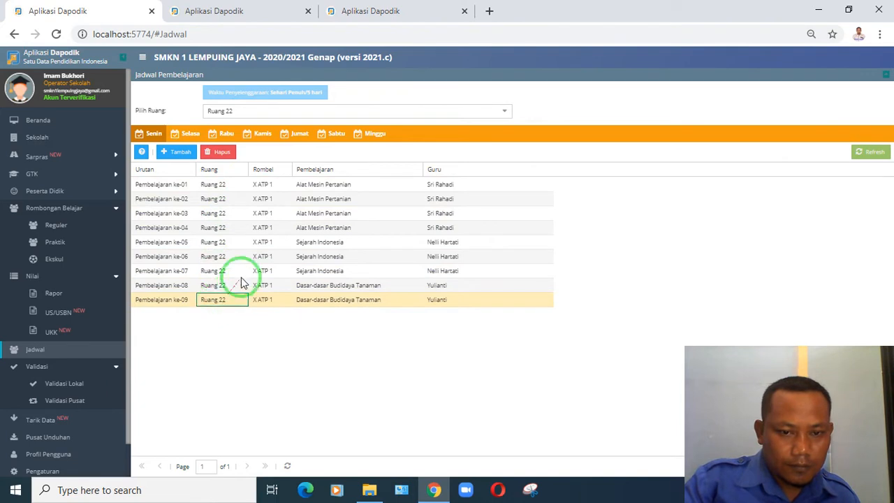
- Add Seni Budaya for X ATP 1 to Ruang 22's Selasa schedule, allocating 3 hours from lesson period 1, and save it
{"action": "left_click", "coordinate": [189, 134]}
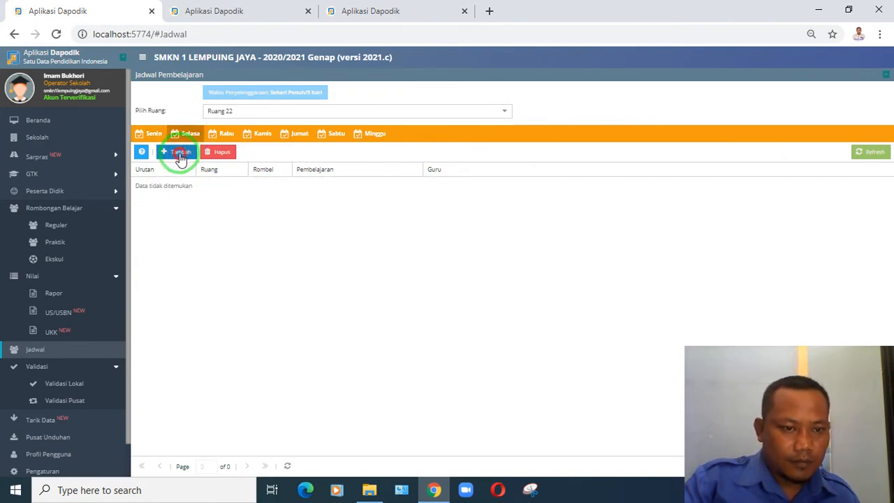
{"action": "left_click", "coordinate": [180, 153]}
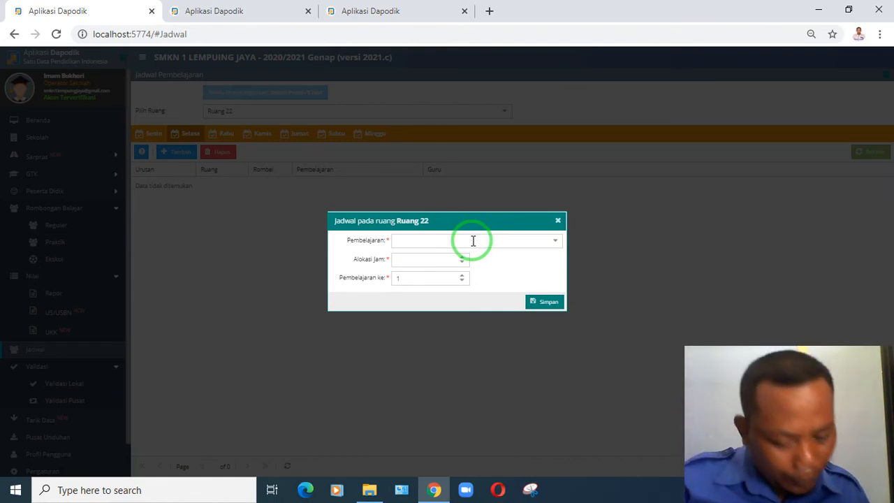
{"action": "left_click", "coordinate": [534, 241]}
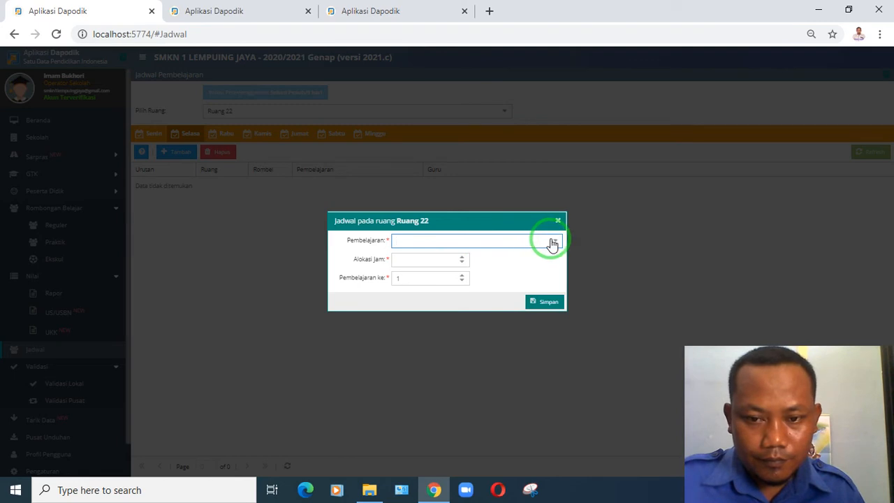
{"action": "left_click", "coordinate": [551, 241]}
{"action": "scroll", "coordinate": [499, 280], "scroll_direction": "down", "scroll_amount": 2}
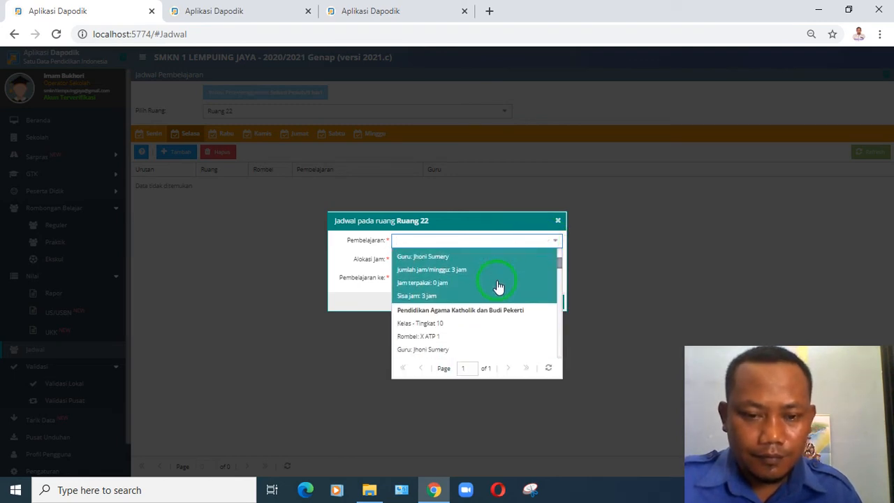
{"action": "scroll", "coordinate": [500, 289], "scroll_direction": "down", "scroll_amount": 3}
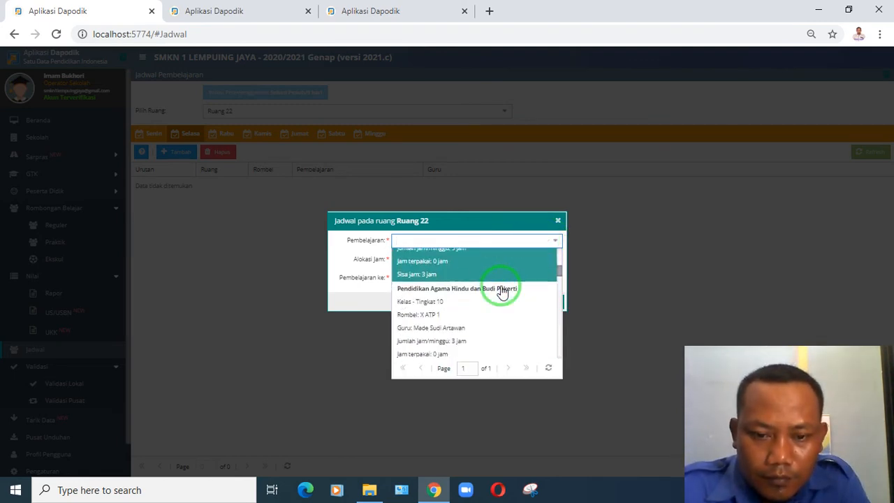
{"action": "scroll", "coordinate": [502, 290], "scroll_direction": "down", "scroll_amount": 1}
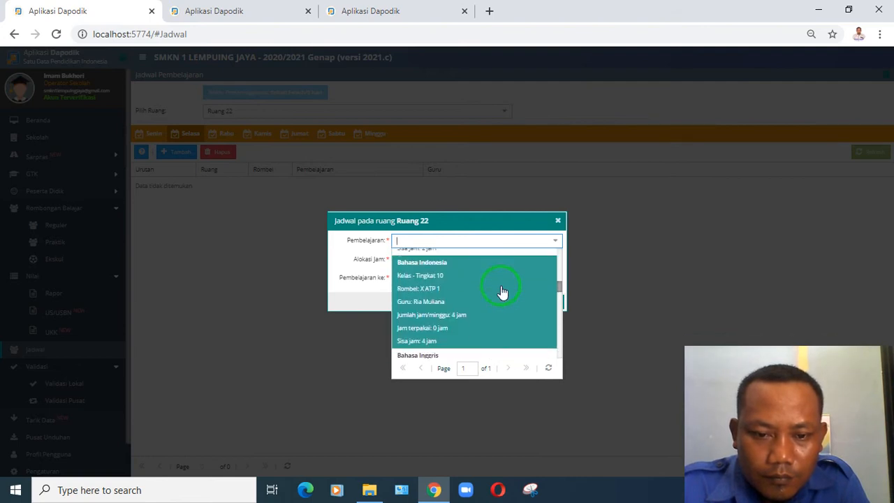
{"action": "scroll", "coordinate": [503, 292], "scroll_direction": "down", "scroll_amount": 1}
{"action": "scroll", "coordinate": [502, 292], "scroll_direction": "down", "scroll_amount": 1}
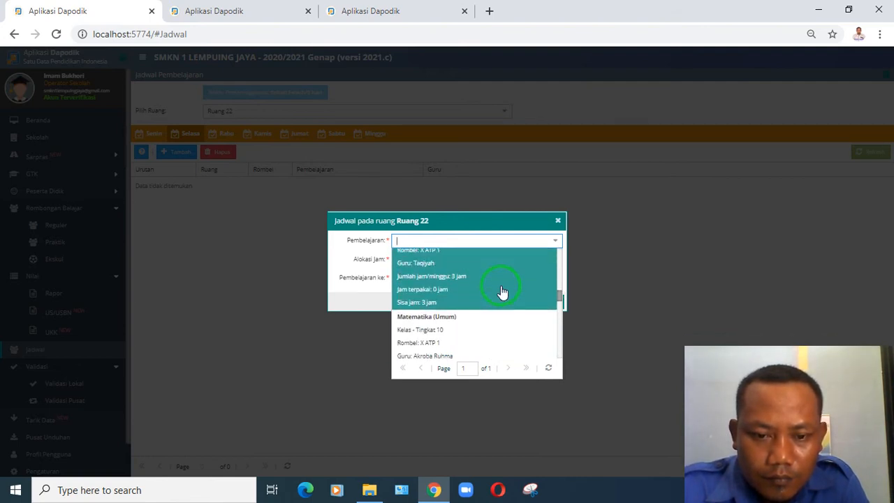
{"action": "scroll", "coordinate": [502, 292], "scroll_direction": "down", "scroll_amount": 1}
{"action": "scroll", "coordinate": [502, 291], "scroll_direction": "down", "scroll_amount": 1}
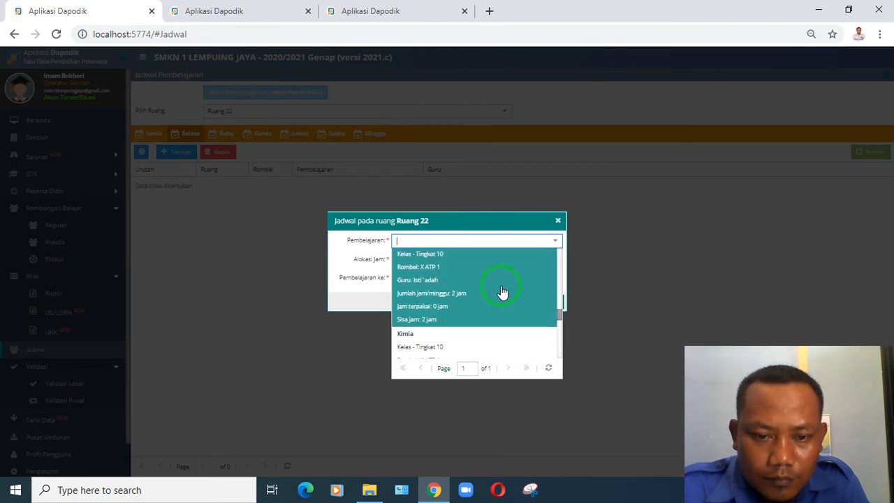
{"action": "scroll", "coordinate": [502, 291], "scroll_direction": "down", "scroll_amount": 1}
{"action": "scroll", "coordinate": [502, 292], "scroll_direction": "down", "scroll_amount": 3}
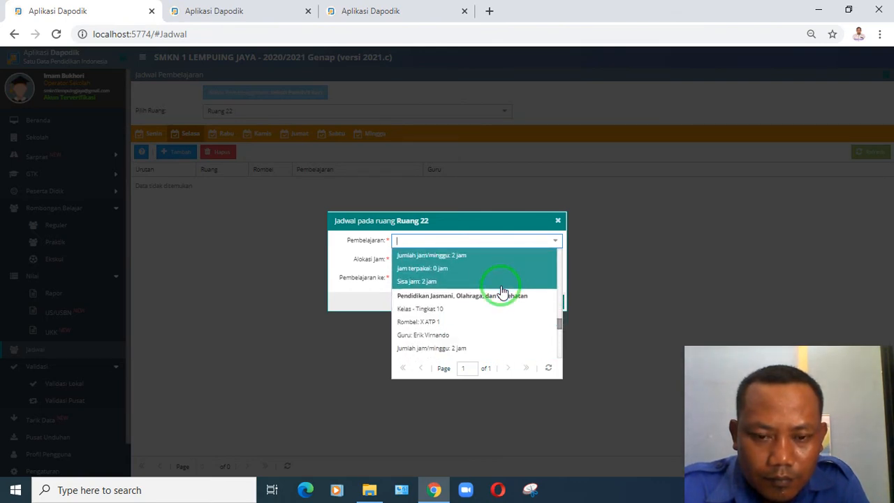
{"action": "scroll", "coordinate": [502, 292], "scroll_direction": "down", "scroll_amount": 1}
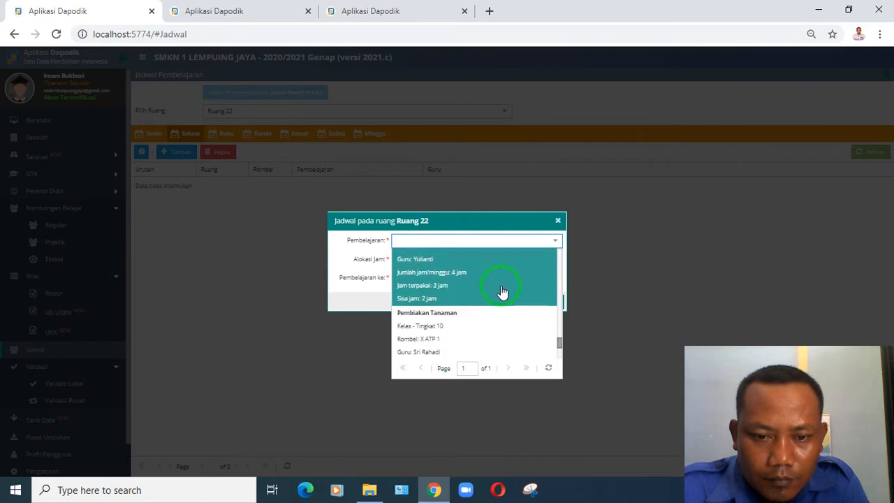
{"action": "scroll", "coordinate": [502, 292], "scroll_direction": "down", "scroll_amount": 1}
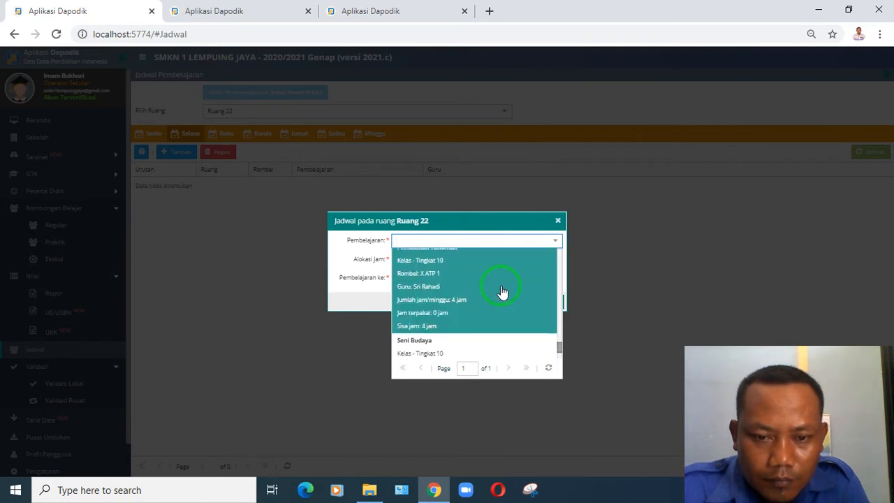
{"action": "scroll", "coordinate": [502, 292], "scroll_direction": "down", "scroll_amount": 1}
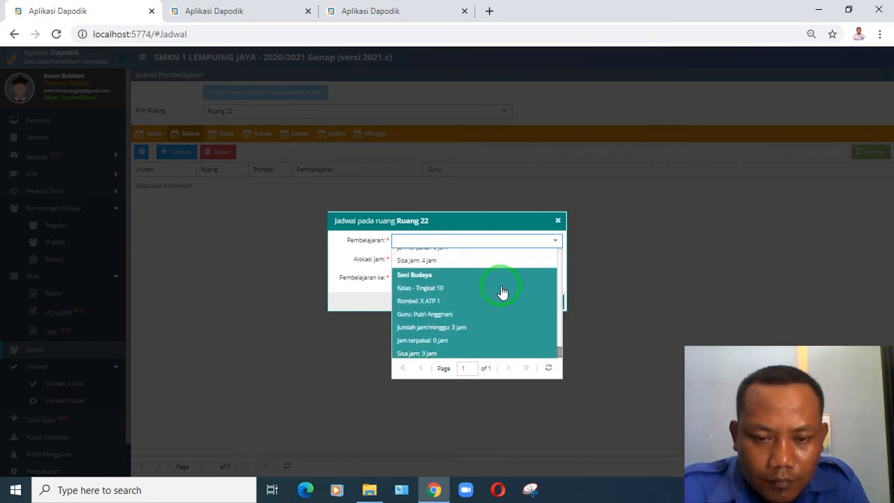
{"action": "left_click", "coordinate": [479, 301]}
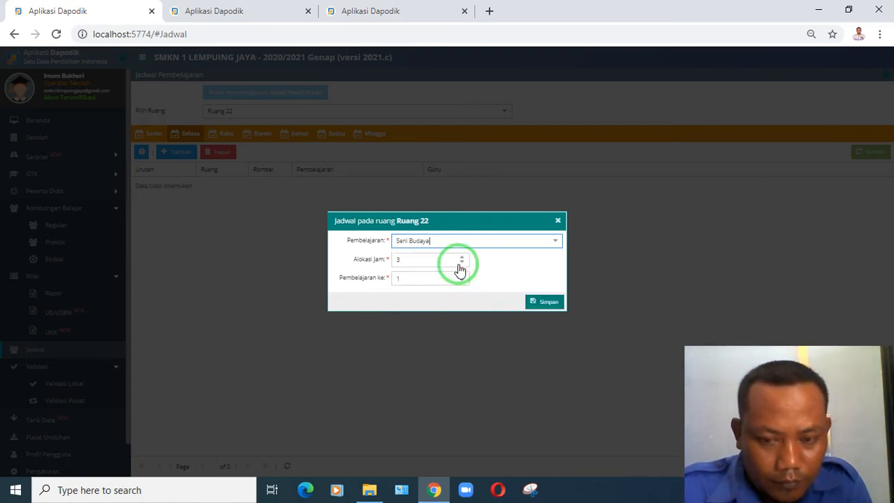
{"action": "left_click", "coordinate": [551, 302]}
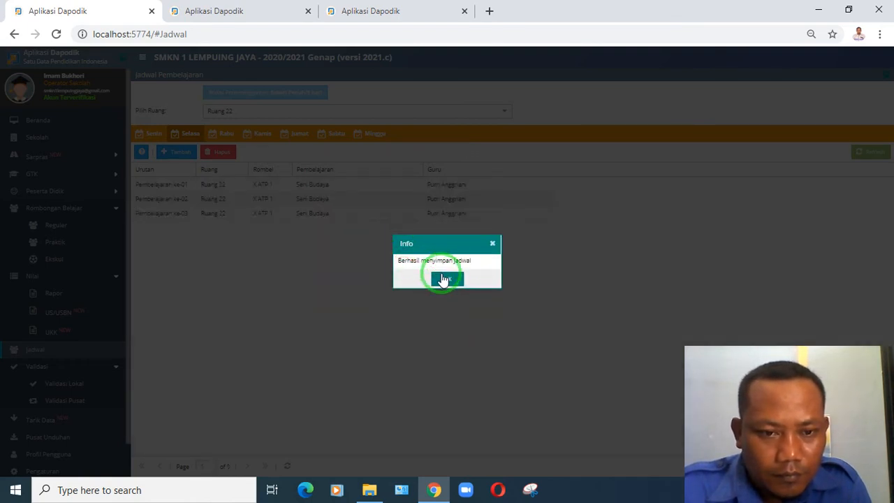
{"action": "left_click", "coordinate": [446, 278]}
- Start a new Selasa schedule entry for Ruang 22 from period 4 with the subject Pembiakan Tanaman
{"action": "left_click", "coordinate": [176, 152]}
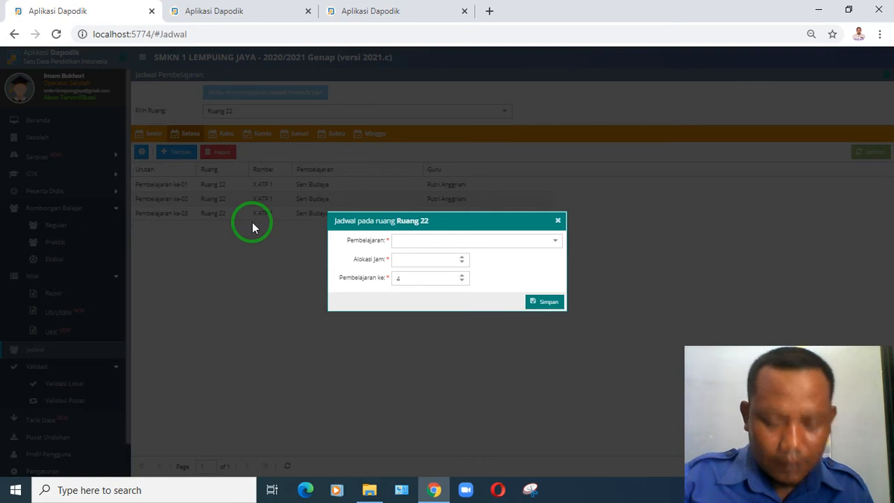
{"action": "left_click", "coordinate": [552, 248]}
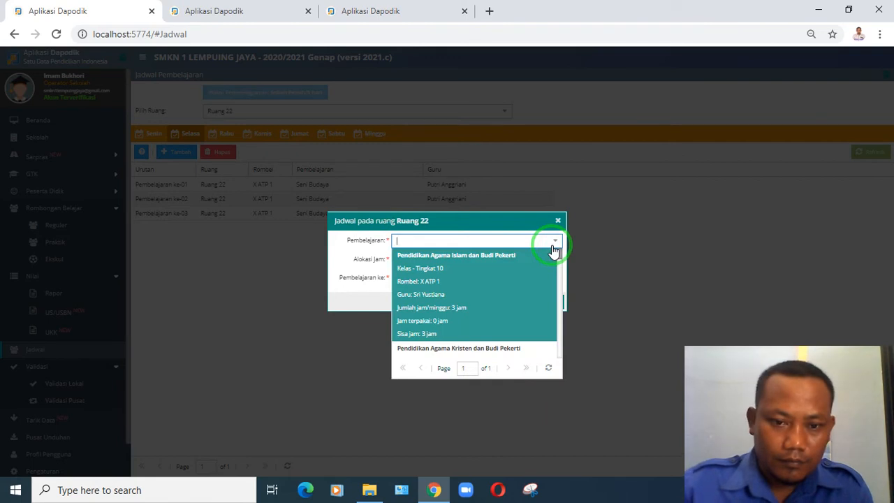
{"action": "scroll", "coordinate": [543, 264], "scroll_direction": "down", "scroll_amount": 3}
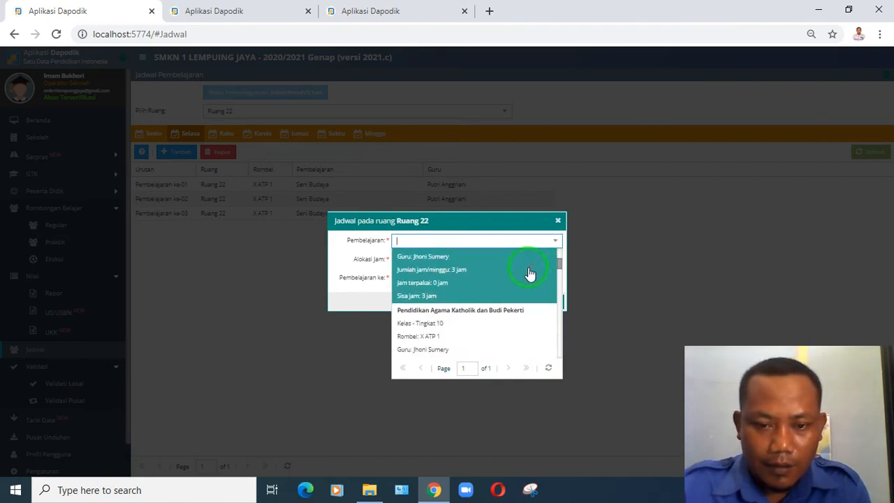
{"action": "scroll", "coordinate": [529, 273], "scroll_direction": "down", "scroll_amount": 6}
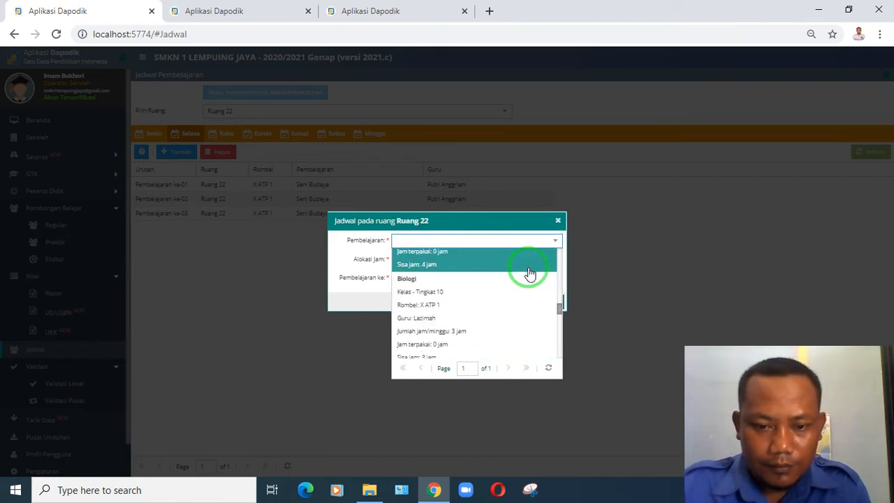
{"action": "scroll", "coordinate": [529, 273], "scroll_direction": "down", "scroll_amount": 3}
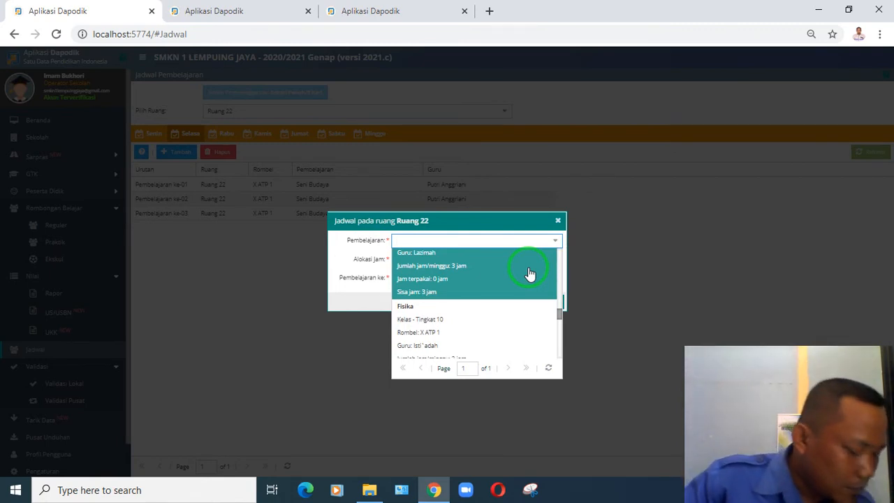
{"action": "scroll", "coordinate": [529, 275], "scroll_direction": "down", "scroll_amount": 3}
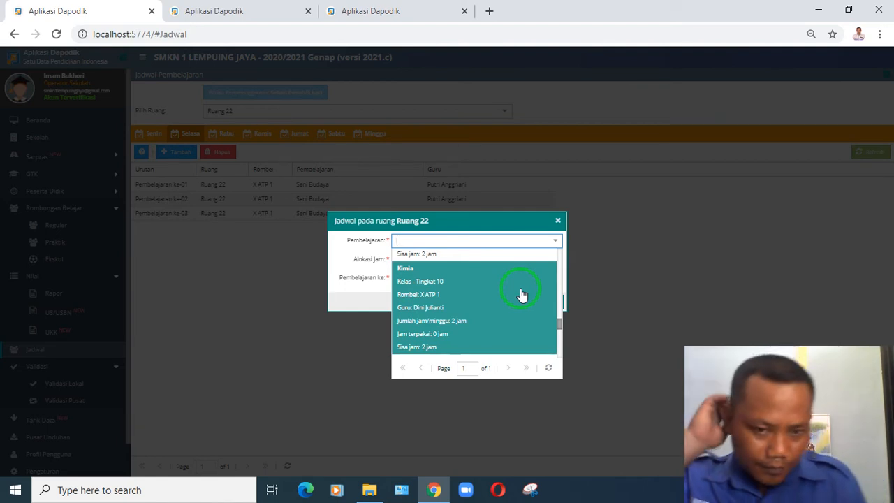
{"action": "scroll", "coordinate": [435, 289], "scroll_direction": "down", "scroll_amount": 4}
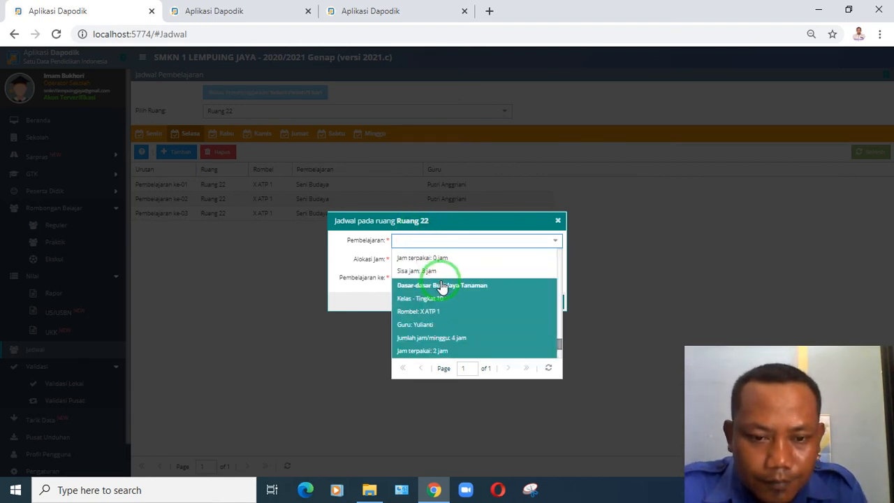
{"action": "scroll", "coordinate": [464, 305], "scroll_direction": "down", "scroll_amount": 2}
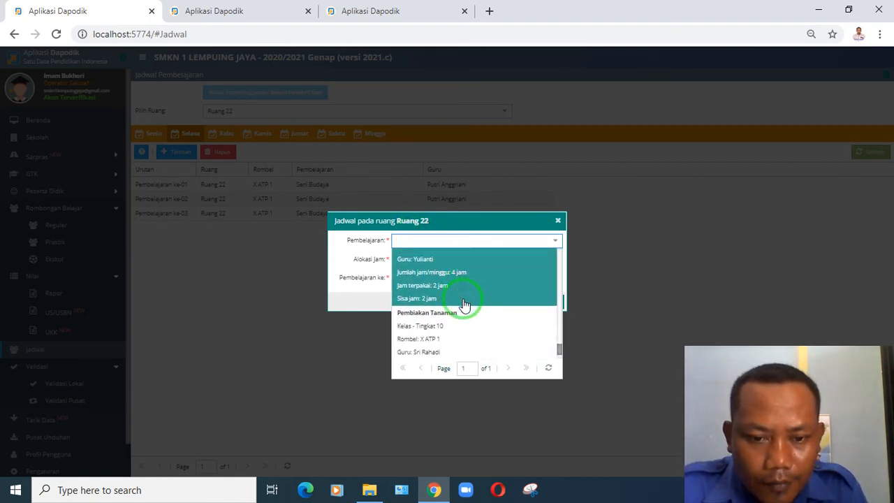
{"action": "left_click", "coordinate": [470, 329]}
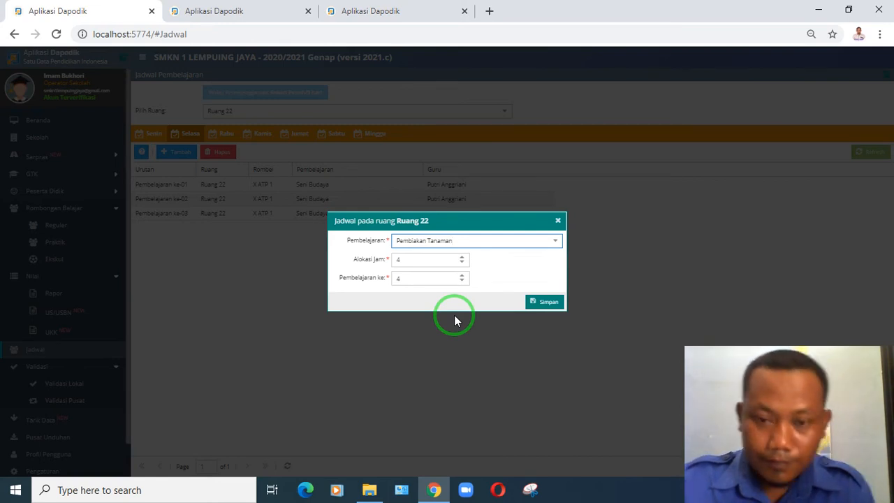
- Set the Pembiakan Tanaman entry's hour allocation to 3 and save it to the Selasa schedule
{"action": "left_click", "coordinate": [462, 261]}
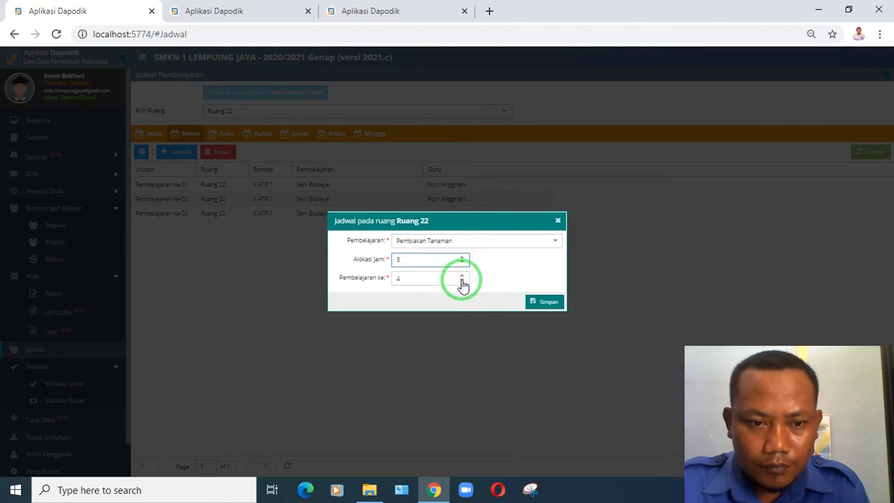
{"action": "left_click", "coordinate": [549, 302]}
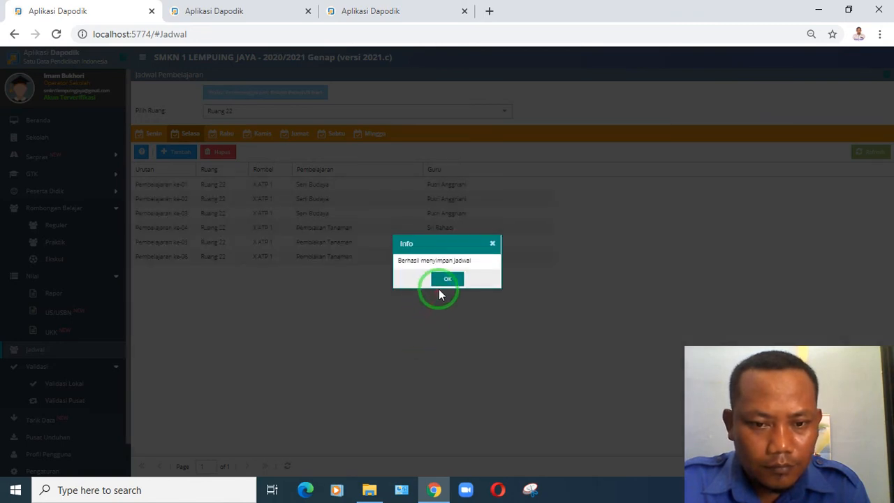
{"action": "left_click", "coordinate": [445, 282]}
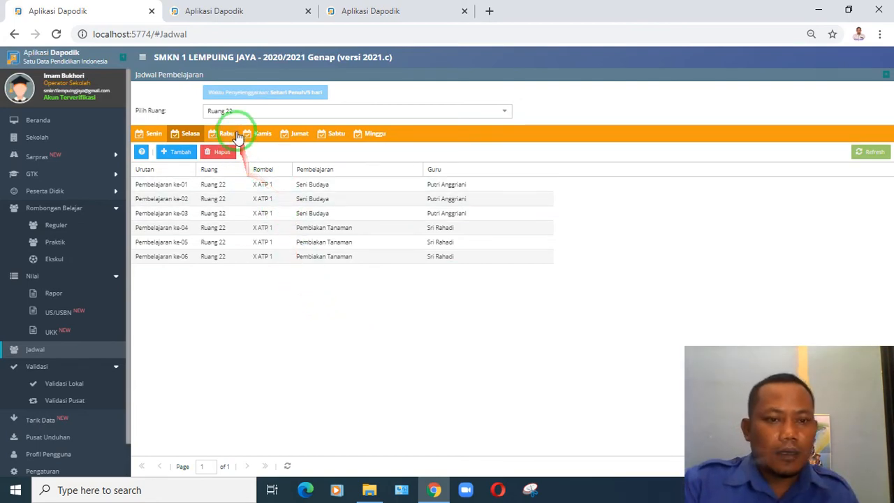
- Open the lesson assignments of class group X ATP 1 and look through its subjects, teachers and hours
{"action": "left_click", "coordinate": [230, 11]}
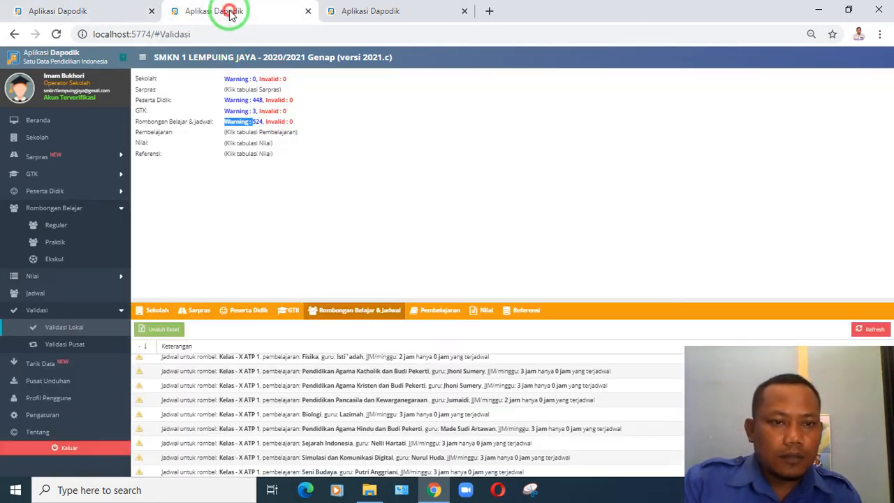
{"action": "left_click", "coordinate": [356, 11]}
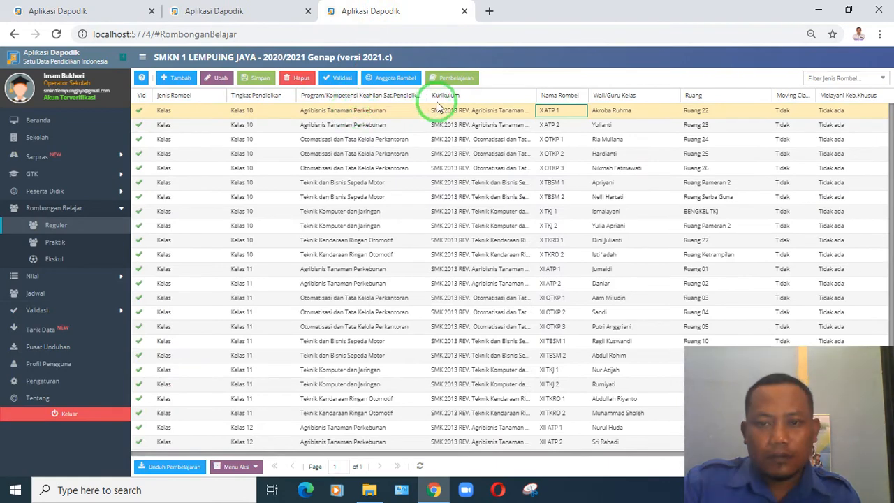
{"action": "left_click", "coordinate": [448, 82]}
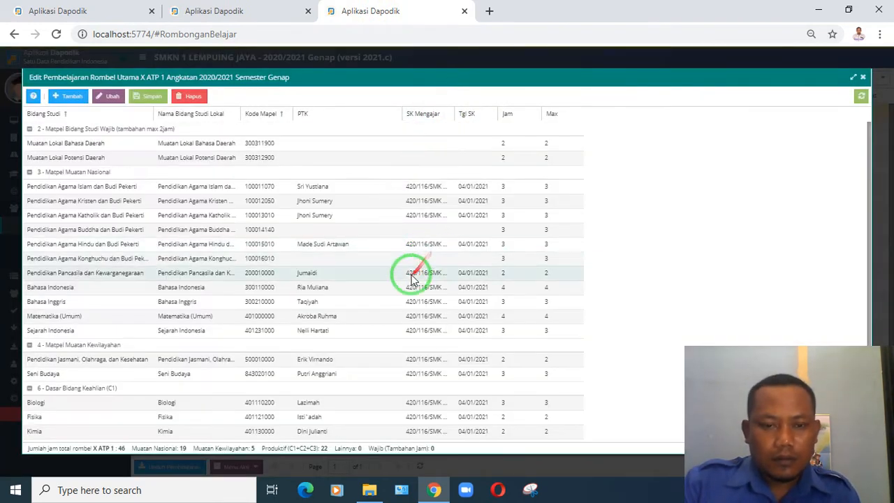
{"action": "scroll", "coordinate": [402, 328], "scroll_direction": "down", "scroll_amount": 3}
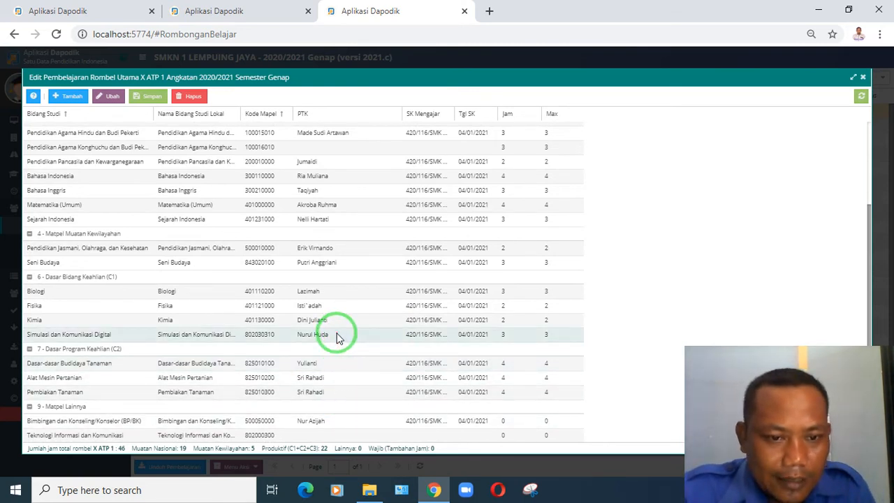
- Assign a different teacher to Sejarah Indonesia in the X ATP 1 lesson assignments and save the change
{"action": "double_click", "coordinate": [327, 219]}
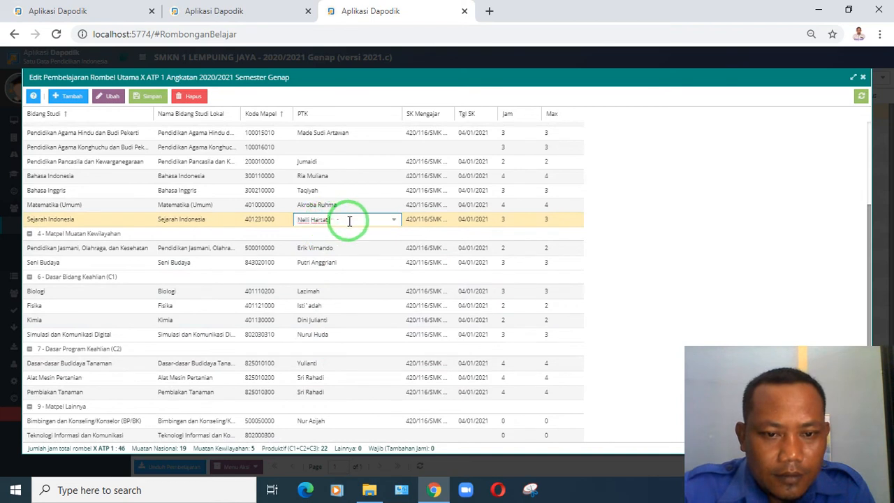
{"action": "left_click", "coordinate": [393, 220]}
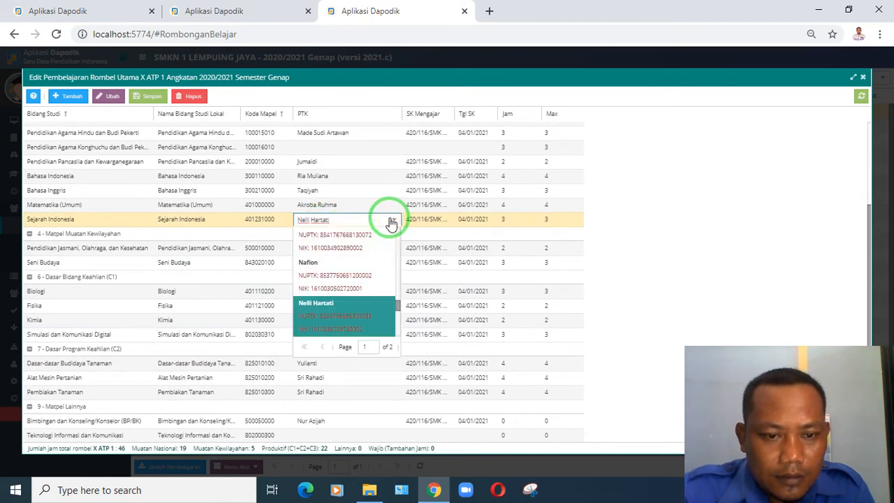
{"action": "scroll", "coordinate": [363, 262], "scroll_direction": "up", "scroll_amount": 3}
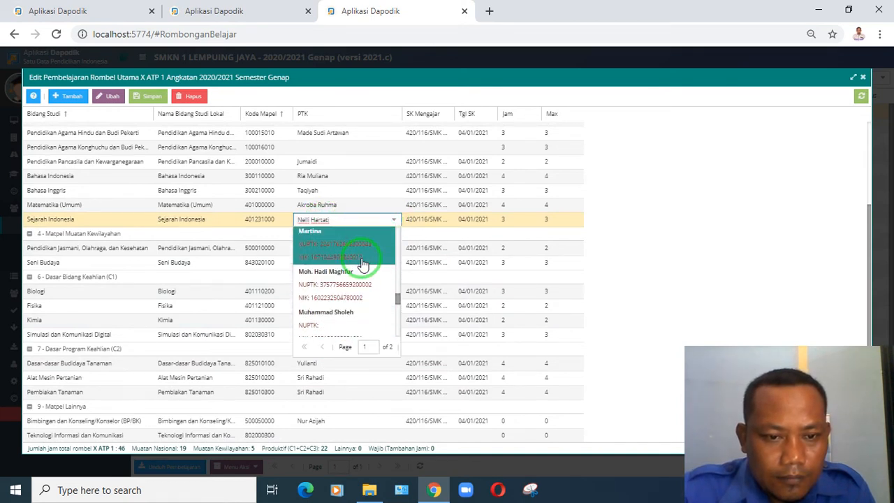
{"action": "left_click", "coordinate": [362, 264]}
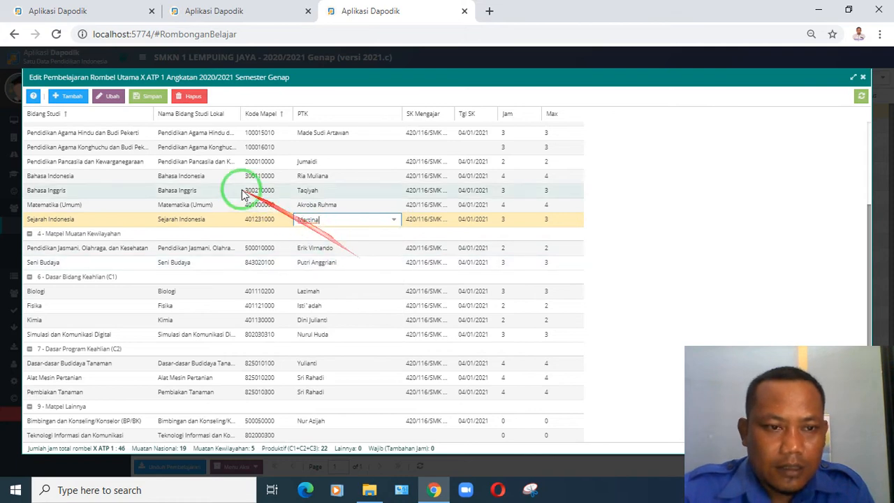
{"action": "left_click", "coordinate": [145, 97]}
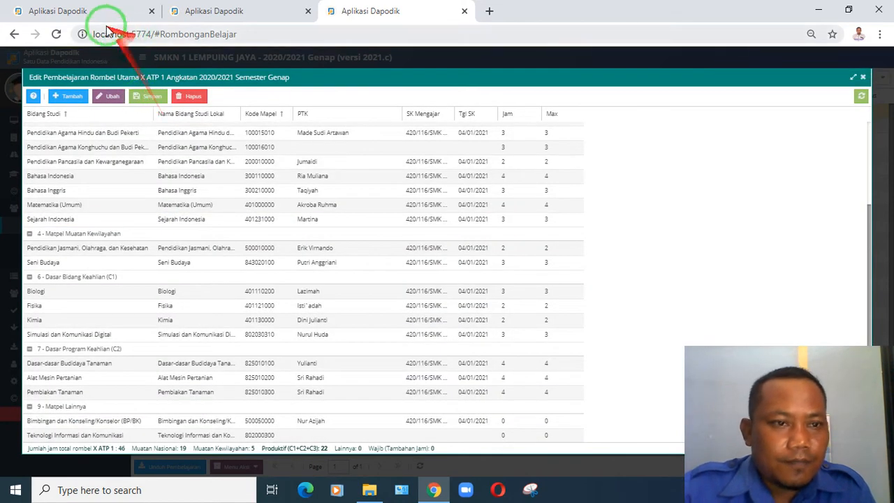
- Refresh the Senin schedule of Ruang 22 to check which teacher is listed for Sejarah Indonesia
{"action": "left_click", "coordinate": [93, 13]}
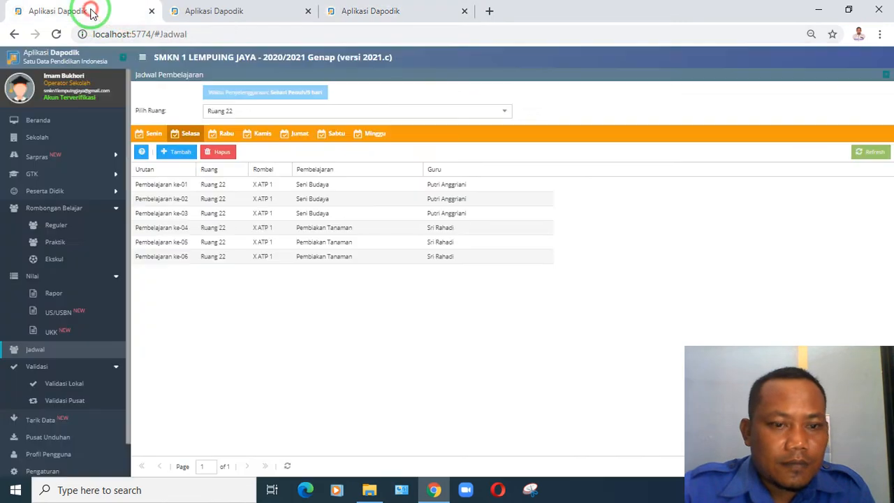
{"action": "left_click", "coordinate": [153, 135]}
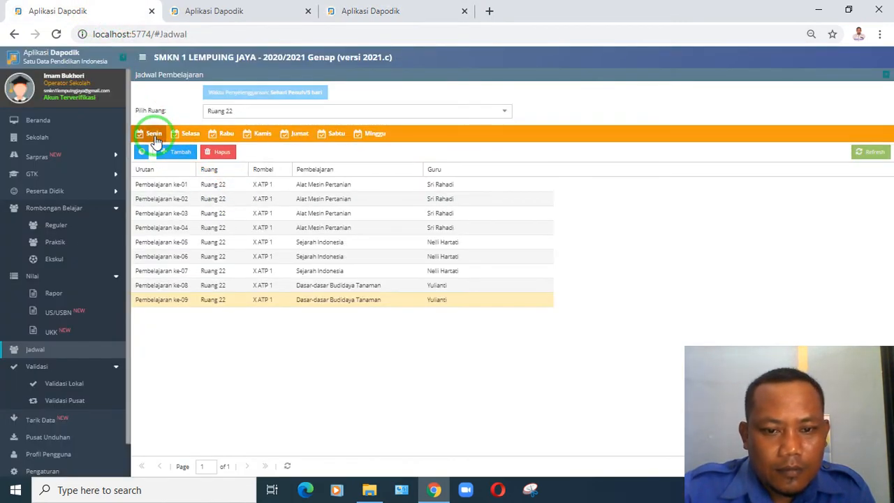
{"action": "left_click", "coordinate": [385, 347]}
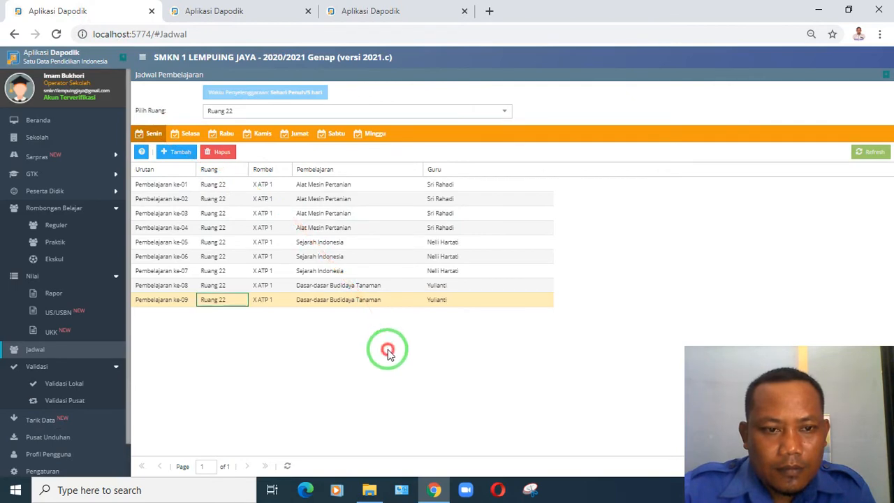
{"action": "left_click", "coordinate": [859, 154]}
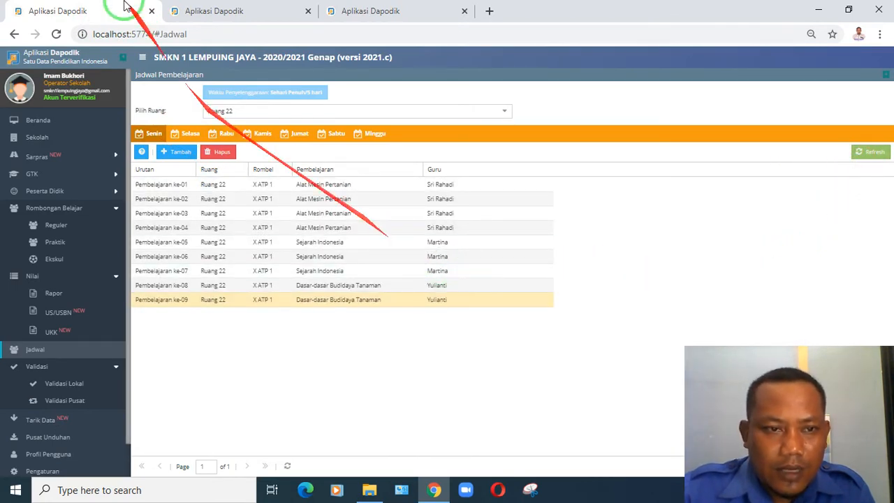
- Restore the original teacher for Sejarah Indonesia in the X ATP 1 lesson assignments and save it
{"action": "left_click", "coordinate": [236, 14]}
{"action": "left_click", "coordinate": [359, 9]}
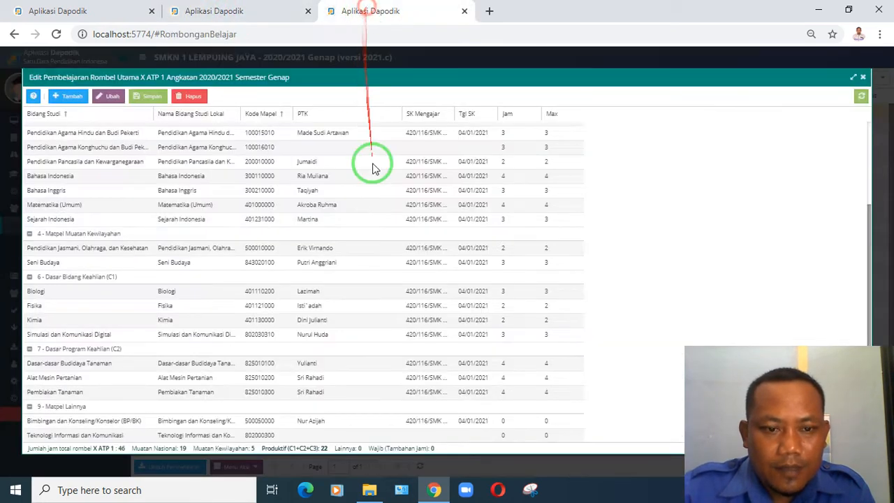
{"action": "left_click", "coordinate": [324, 223]}
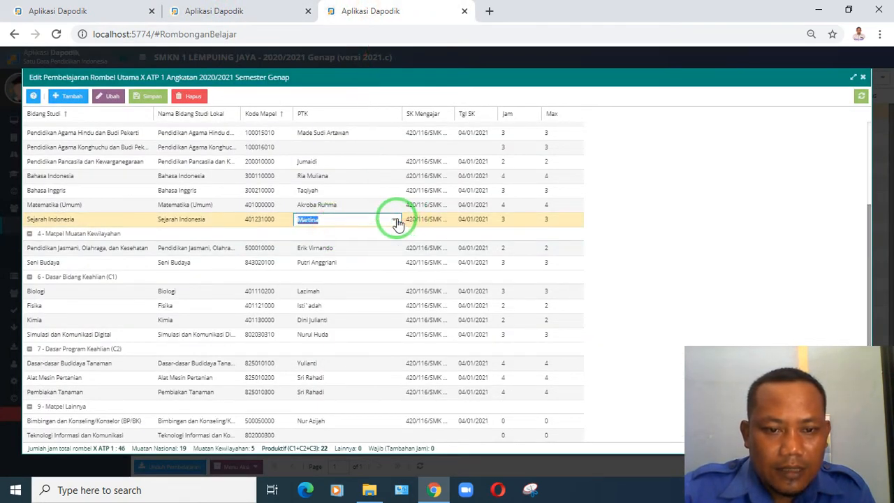
{"action": "left_click", "coordinate": [394, 219]}
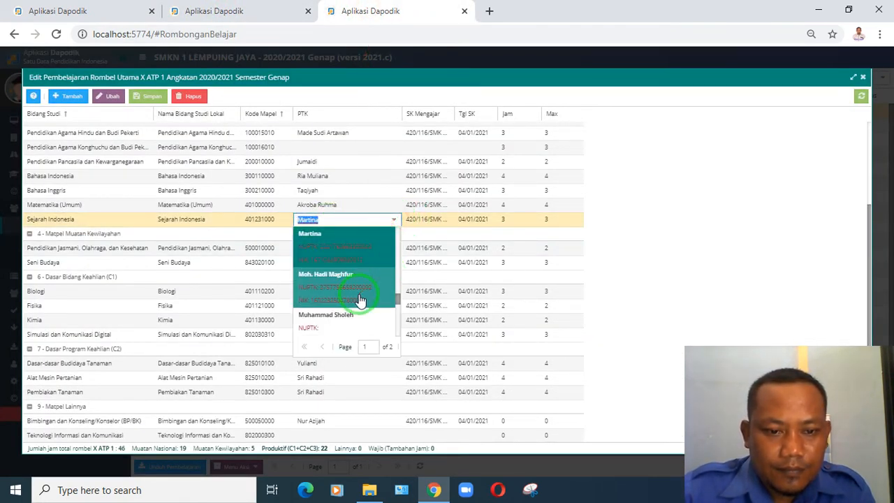
{"action": "scroll", "coordinate": [359, 299], "scroll_direction": "down", "scroll_amount": 3}
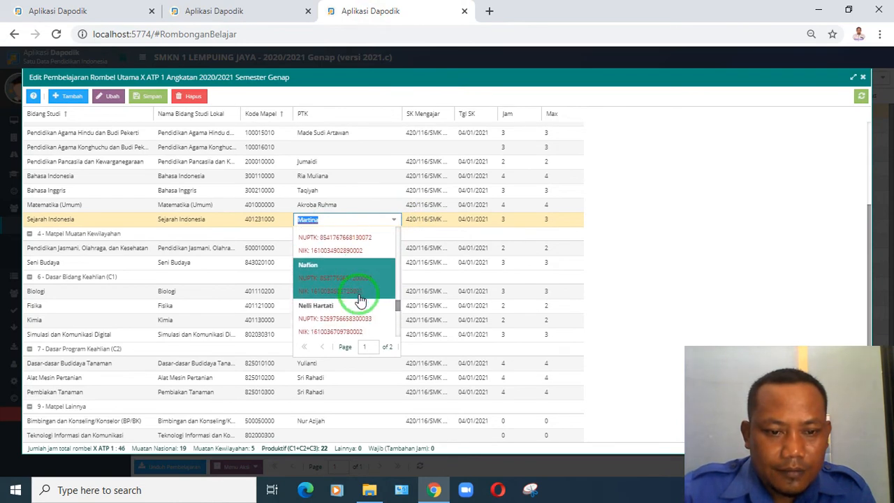
{"action": "left_click", "coordinate": [352, 312]}
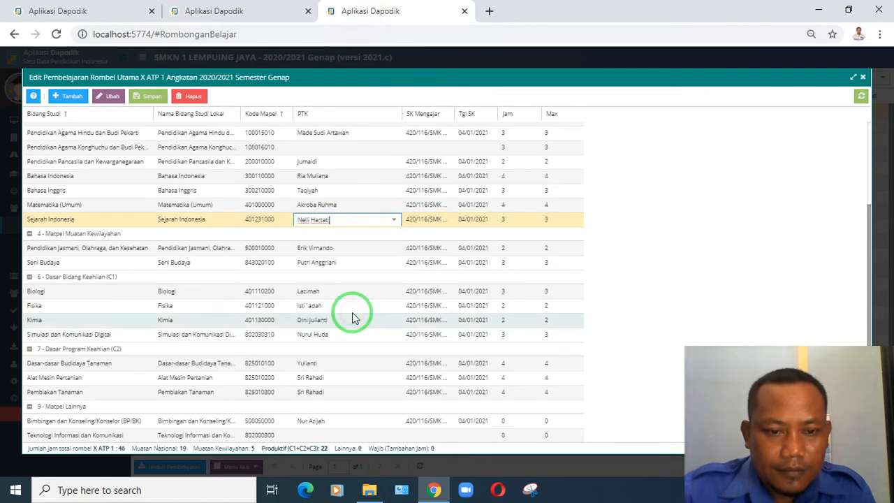
{"action": "left_click", "coordinate": [136, 98]}
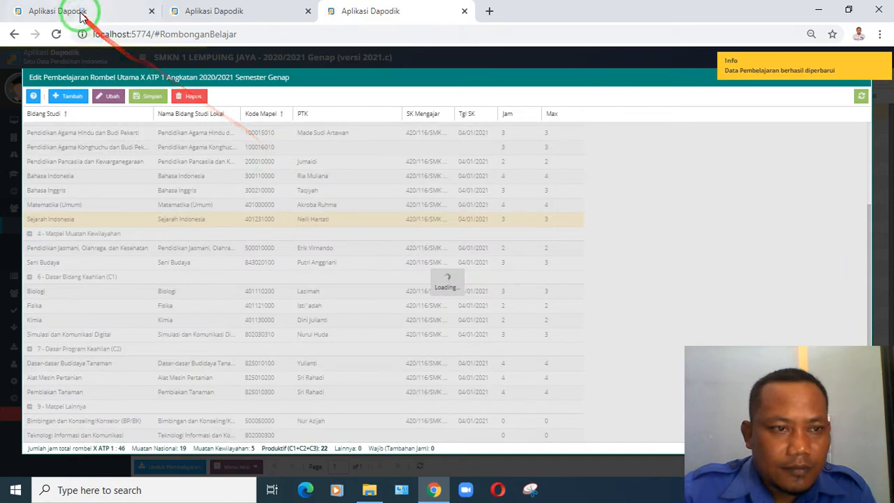
- Refresh Ruang 22's Senin schedule to check the teachers, and look at the X ATP 1 warnings in the local validation
{"action": "left_click", "coordinate": [80, 13]}
{"action": "left_click", "coordinate": [858, 152]}
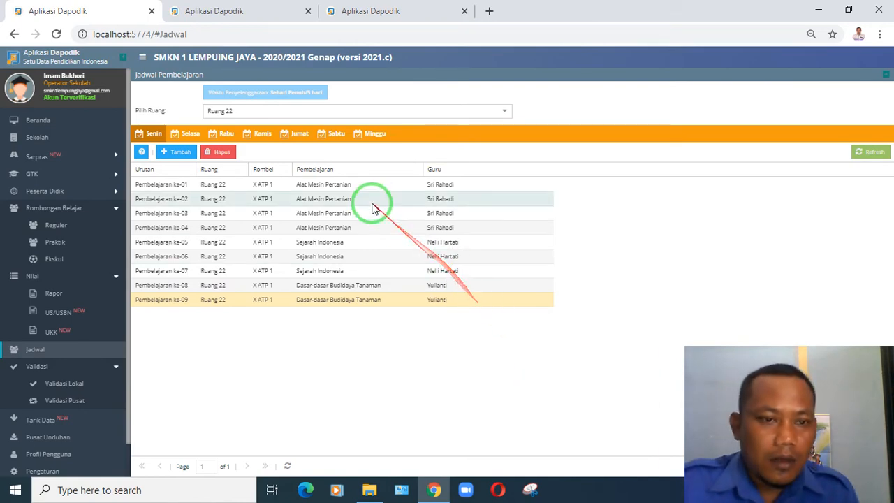
{"action": "left_click", "coordinate": [225, 9]}
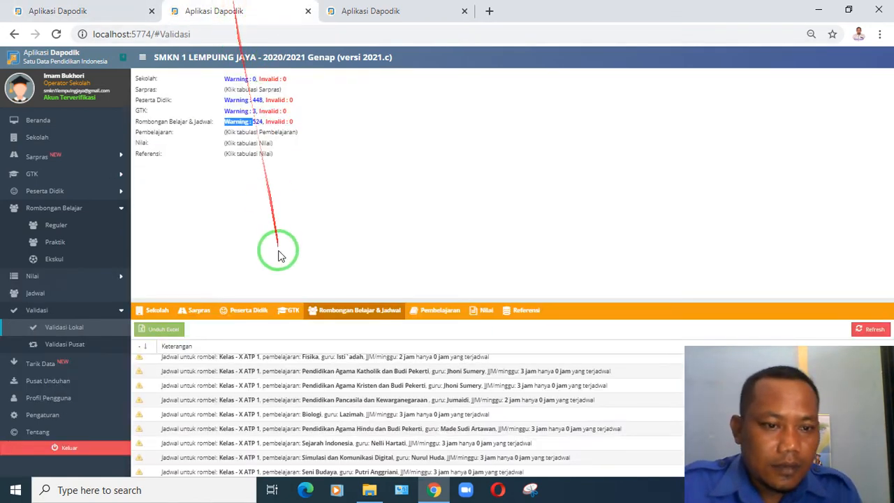
- Add Biologi for X ATP 1 to Ruang 22's Selasa schedule, allocating 3 hours from lesson period 7, and save it
{"action": "left_click", "coordinate": [106, 21]}
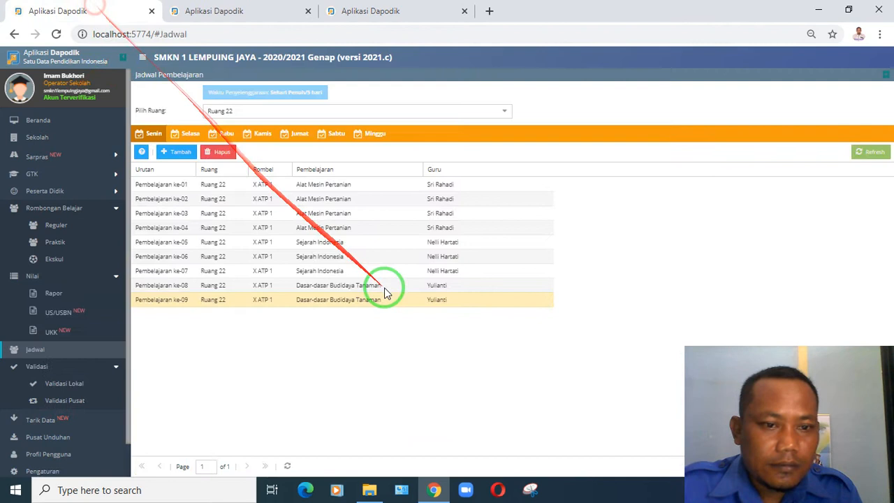
{"action": "left_click", "coordinate": [185, 133]}
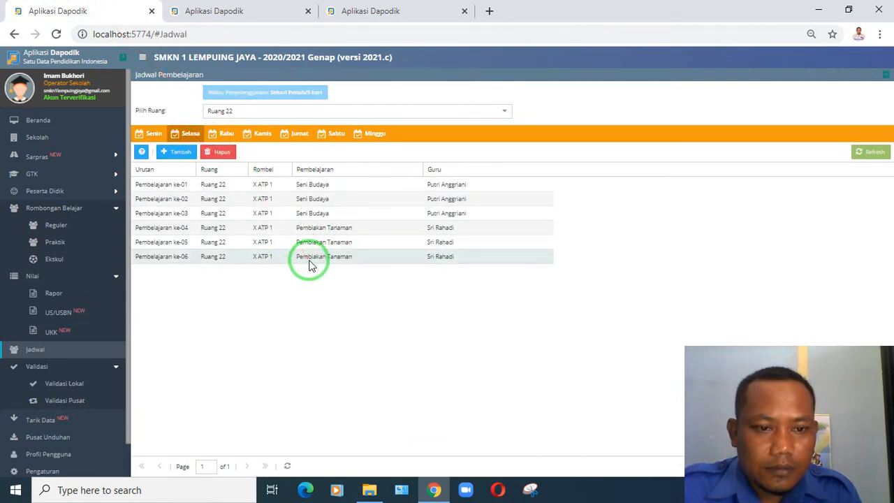
{"action": "left_click", "coordinate": [166, 151]}
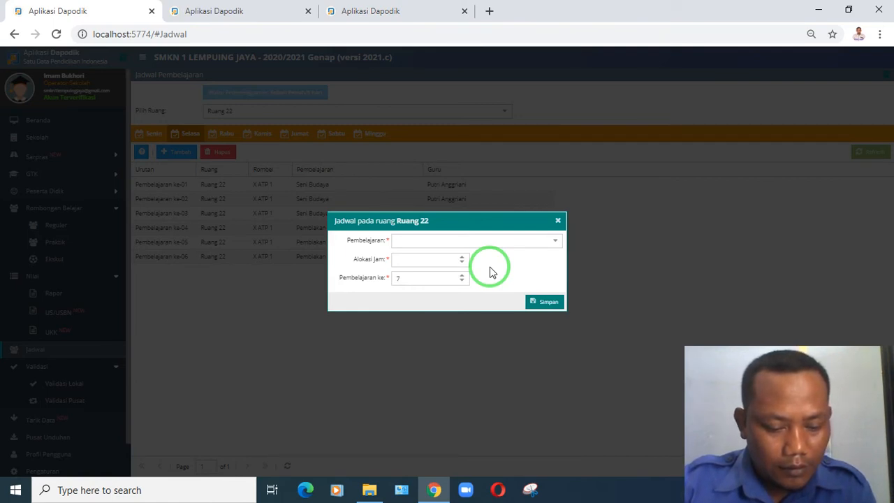
{"action": "left_click", "coordinate": [553, 241]}
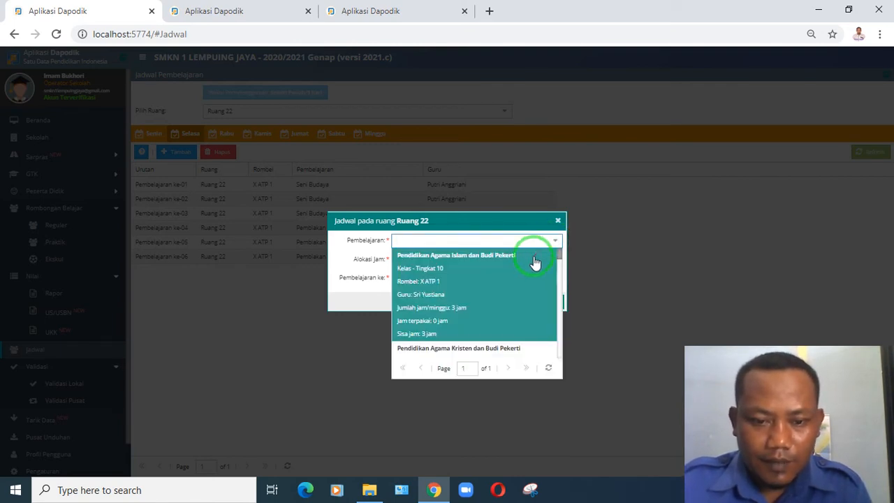
{"action": "scroll", "coordinate": [522, 288], "scroll_direction": "down", "scroll_amount": 3}
{"action": "scroll", "coordinate": [520, 294], "scroll_direction": "down", "scroll_amount": 2}
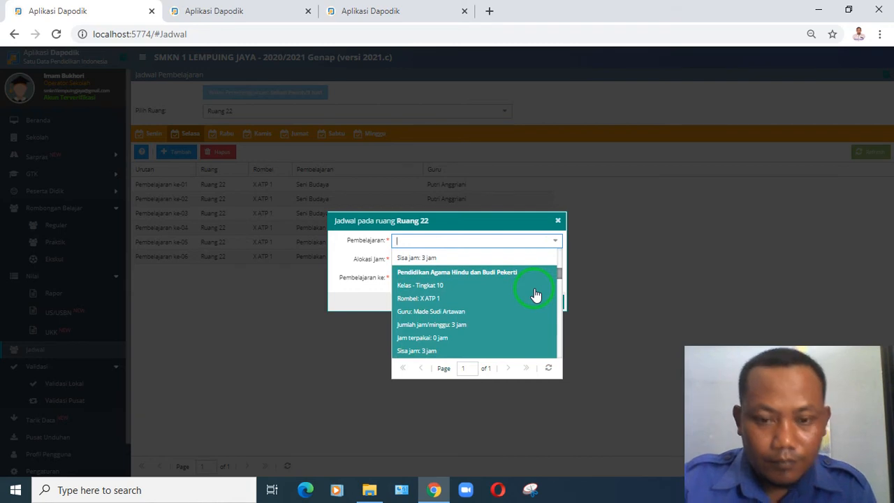
{"action": "scroll", "coordinate": [513, 320], "scroll_direction": "down", "scroll_amount": 2}
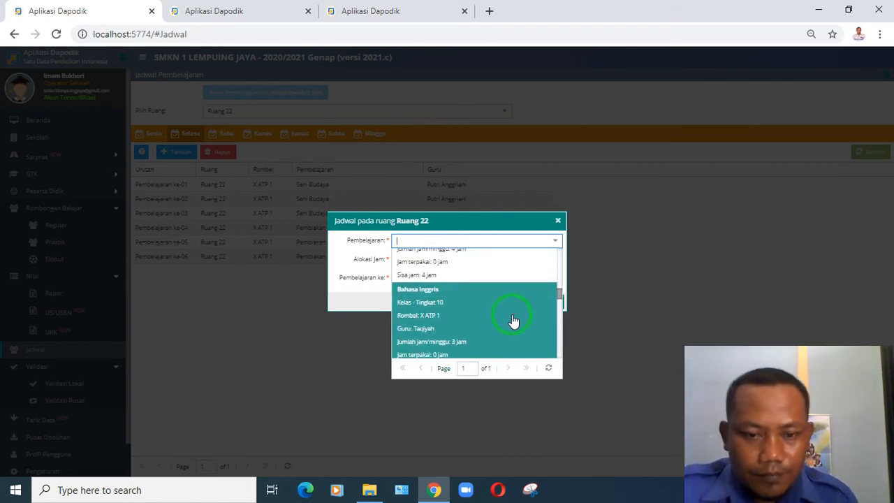
{"action": "scroll", "coordinate": [513, 320], "scroll_direction": "down", "scroll_amount": 1}
{"action": "scroll", "coordinate": [514, 320], "scroll_direction": "down", "scroll_amount": 1}
{"action": "scroll", "coordinate": [513, 320], "scroll_direction": "down", "scroll_amount": 1}
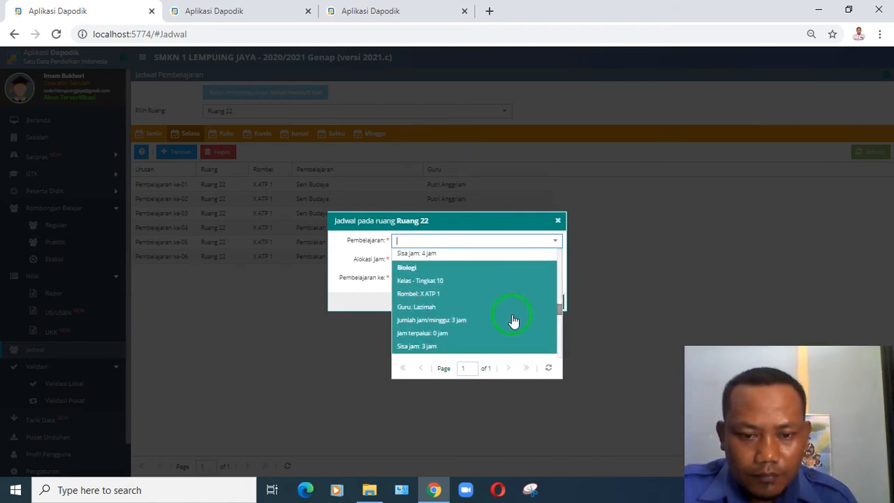
{"action": "scroll", "coordinate": [513, 321], "scroll_direction": "up", "scroll_amount": 1}
{"action": "left_click", "coordinate": [514, 321]}
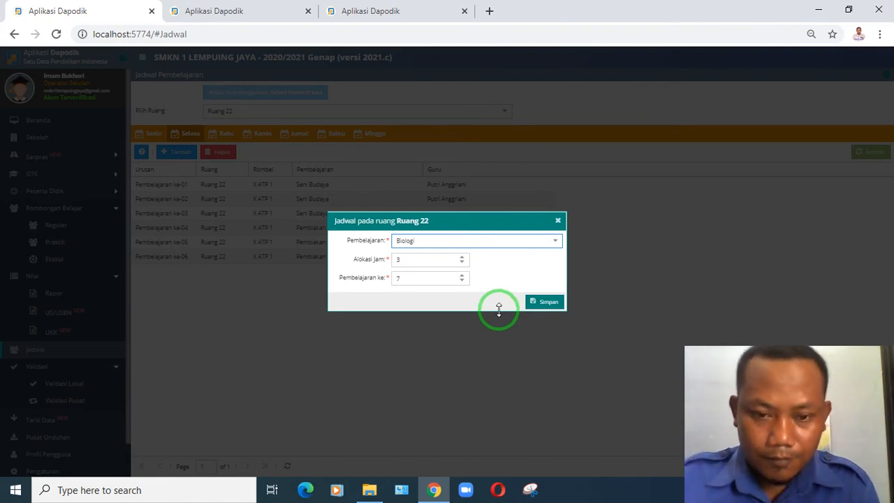
{"action": "left_click", "coordinate": [542, 302]}
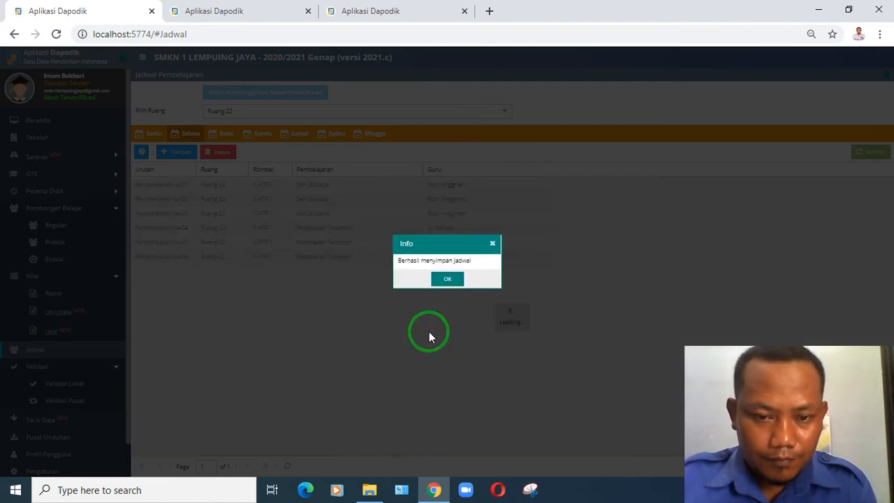
{"action": "left_click", "coordinate": [446, 278]}
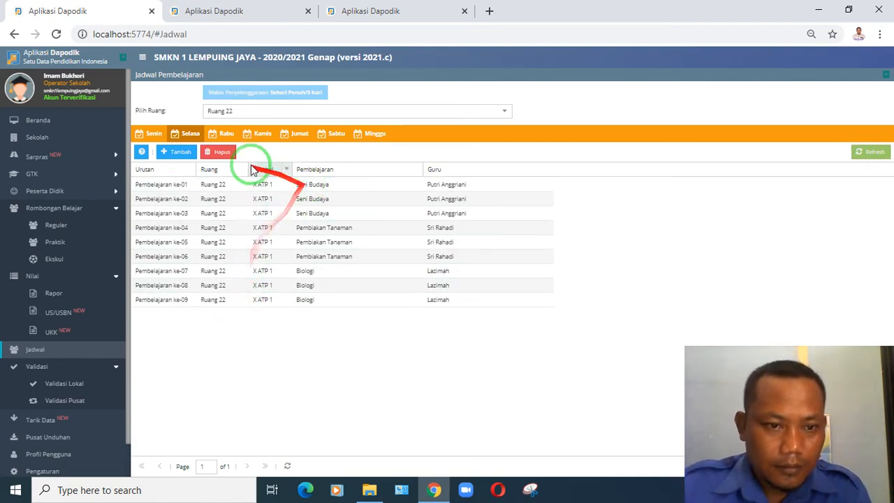
- Add Fisika for X ATP 1 to Ruang 22's Selasa schedule, allocating 2 hours from lesson period 10, and save it
{"action": "left_click", "coordinate": [172, 151]}
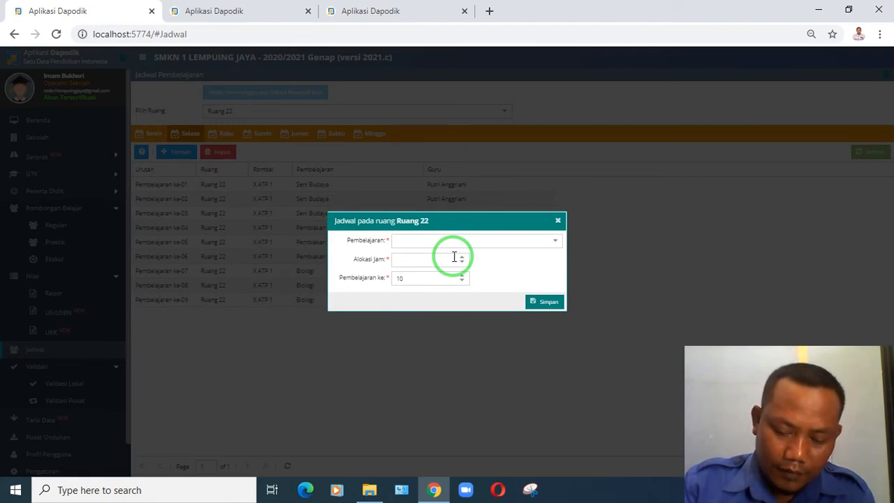
{"action": "left_click", "coordinate": [523, 241]}
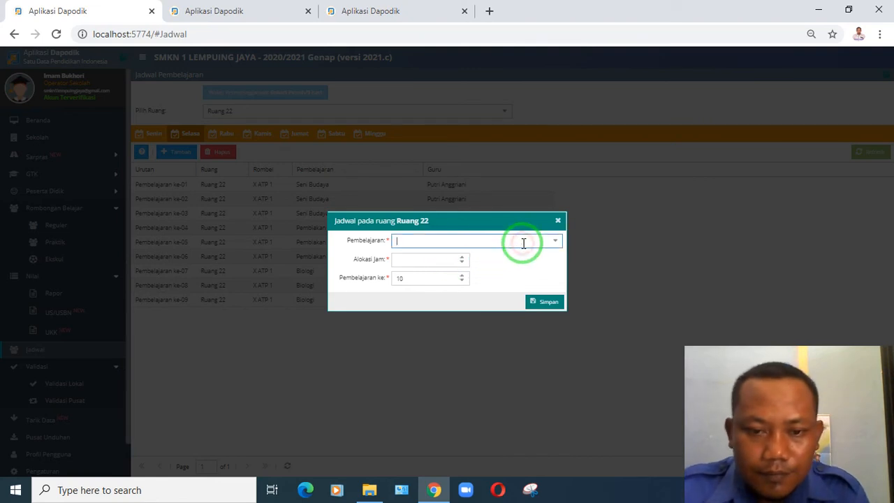
{"action": "left_click", "coordinate": [554, 241]}
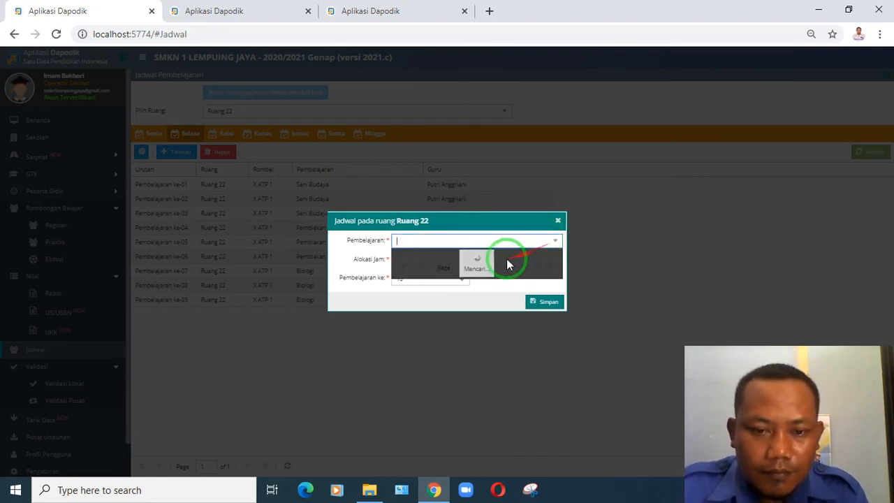
{"action": "scroll", "coordinate": [438, 305], "scroll_direction": "down", "scroll_amount": 3}
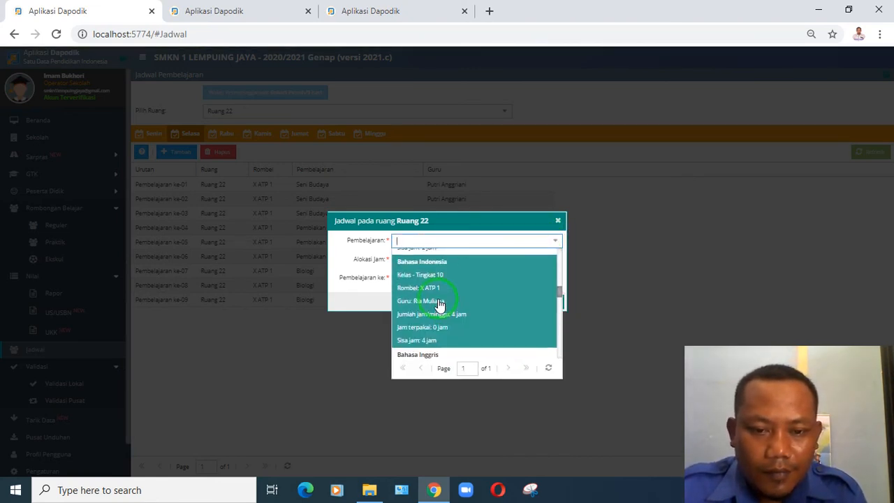
{"action": "scroll", "coordinate": [438, 305], "scroll_direction": "down", "scroll_amount": 5}
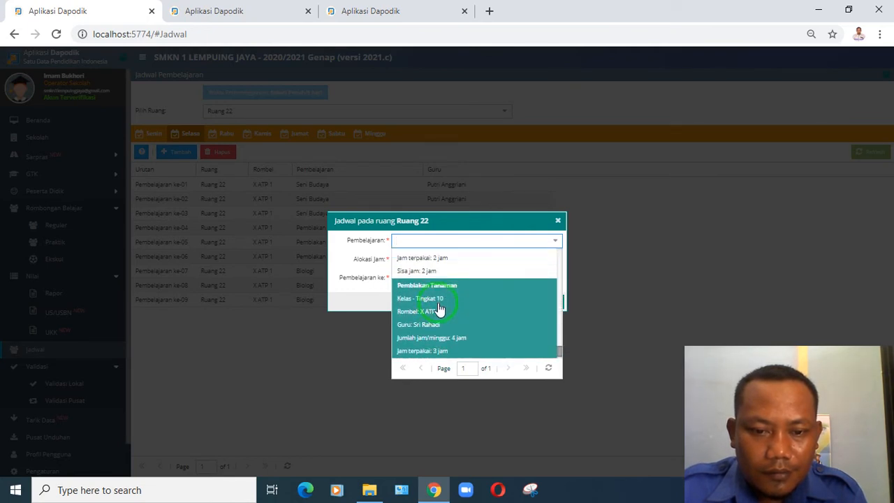
{"action": "scroll", "coordinate": [442, 320], "scroll_direction": "down", "scroll_amount": 1}
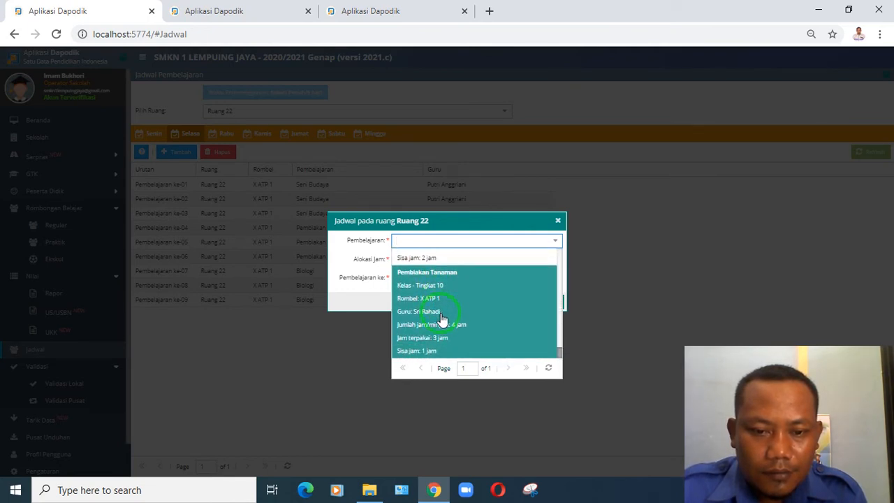
{"action": "scroll", "coordinate": [441, 319], "scroll_direction": "up", "scroll_amount": 3}
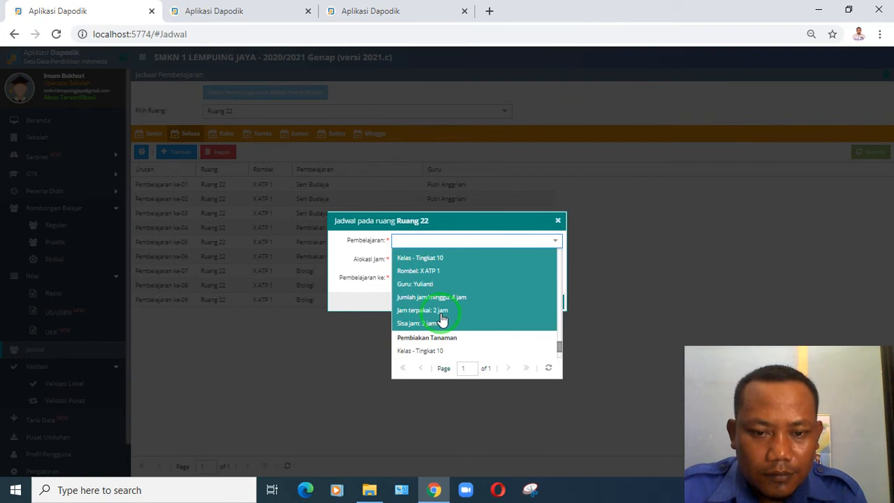
{"action": "scroll", "coordinate": [441, 319], "scroll_direction": "down", "scroll_amount": 1}
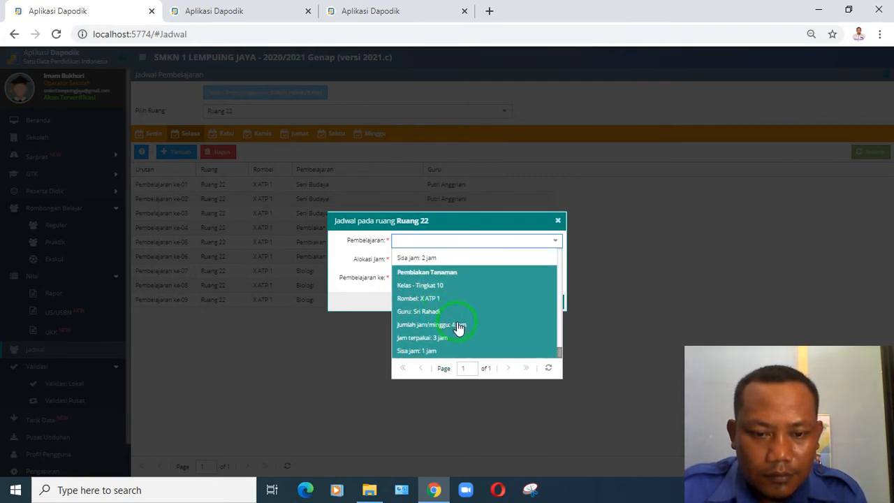
{"action": "scroll", "coordinate": [461, 329], "scroll_direction": "down", "scroll_amount": 1}
{"action": "scroll", "coordinate": [525, 330], "scroll_direction": "down", "scroll_amount": 1}
{"action": "scroll", "coordinate": [528, 332], "scroll_direction": "down", "scroll_amount": 2}
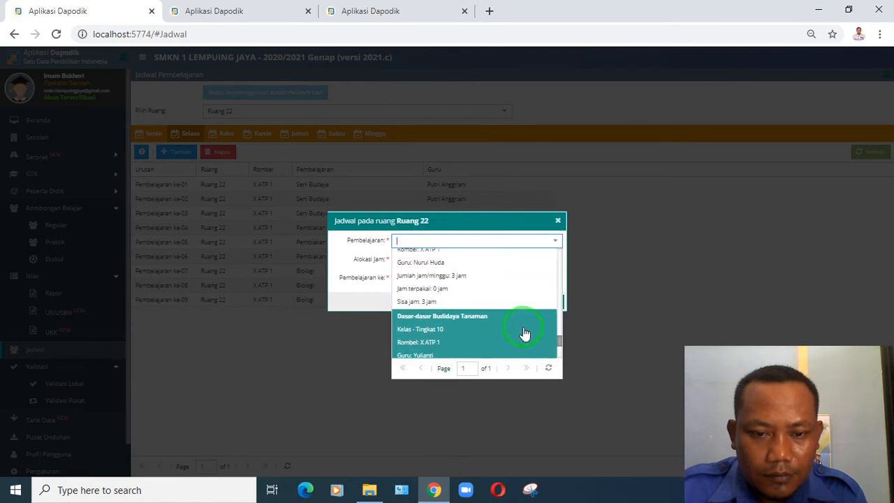
{"action": "scroll", "coordinate": [506, 326], "scroll_direction": "up", "scroll_amount": 2}
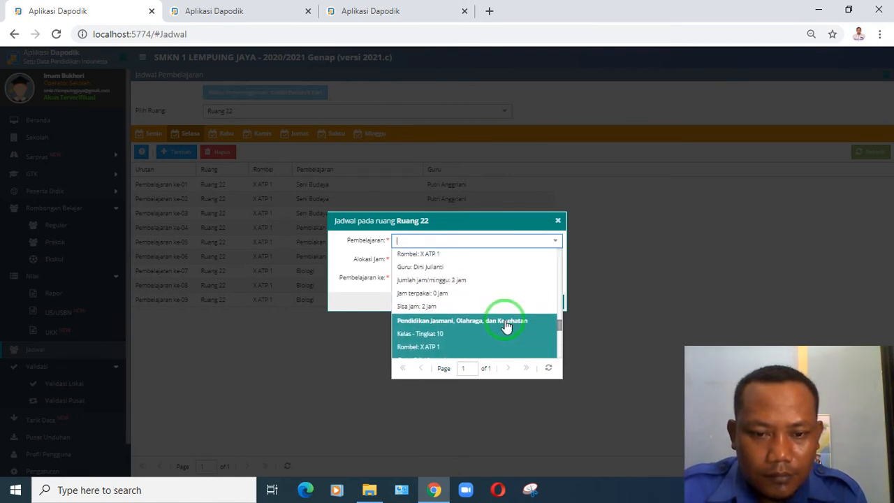
{"action": "scroll", "coordinate": [504, 318], "scroll_direction": "up", "scroll_amount": 2}
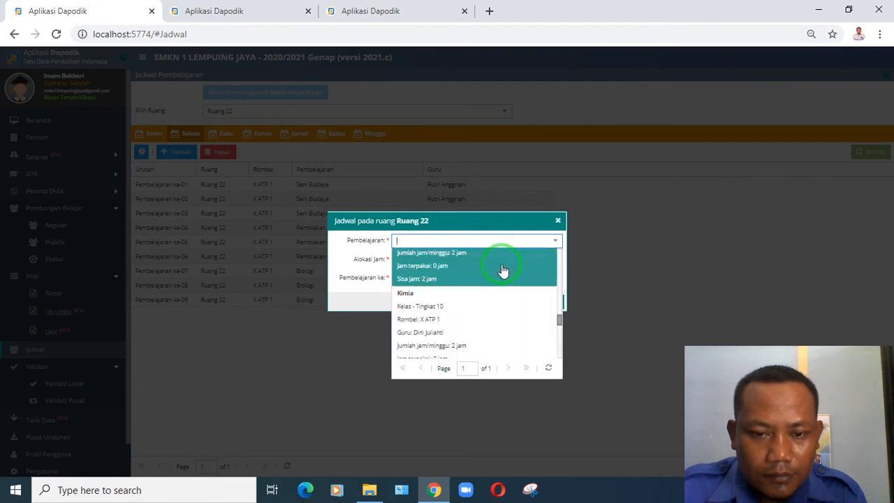
{"action": "left_click", "coordinate": [503, 270]}
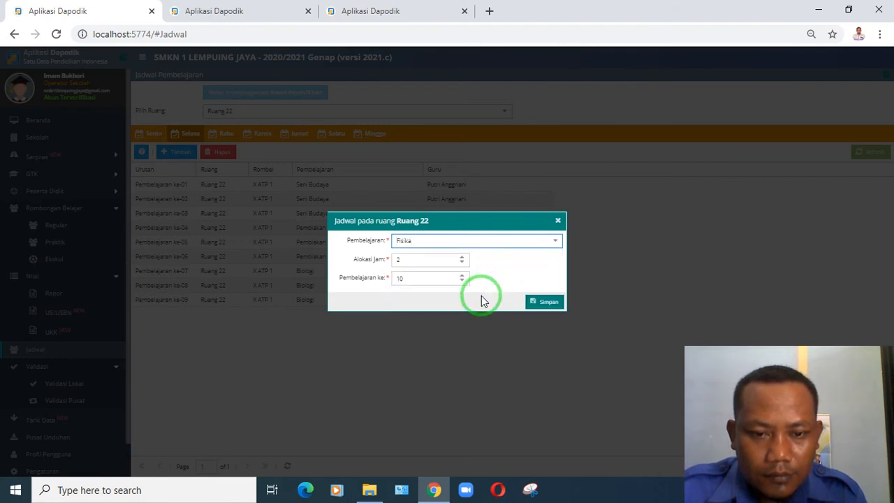
{"action": "left_click", "coordinate": [536, 302]}
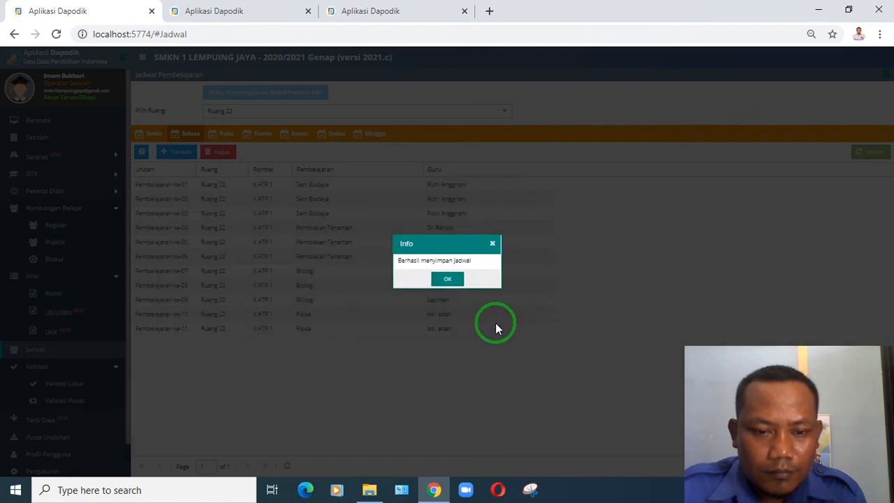
{"action": "left_click", "coordinate": [449, 279]}
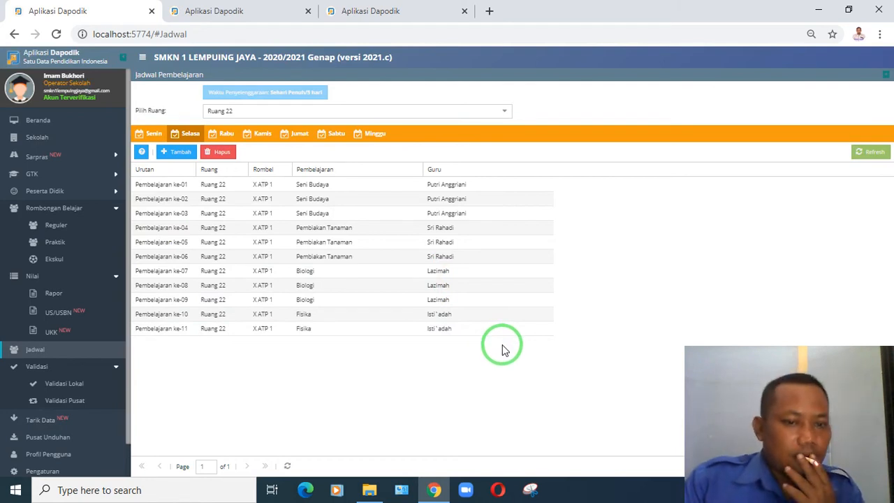
- Add Simulasi dan Komunikasi Digital for X ATP 1 to Ruang 22's Rabu schedule, allocating 3 hours from lesson period 1, and save it
{"action": "left_click", "coordinate": [225, 134]}
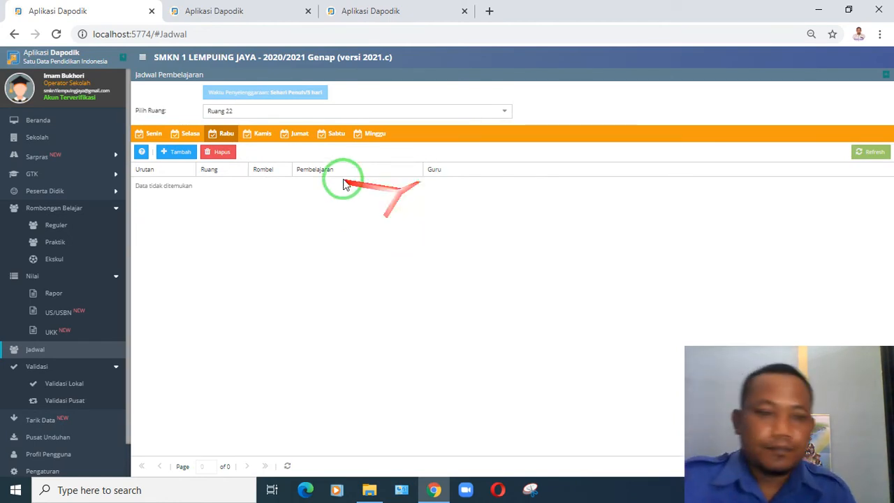
{"action": "left_click", "coordinate": [181, 154]}
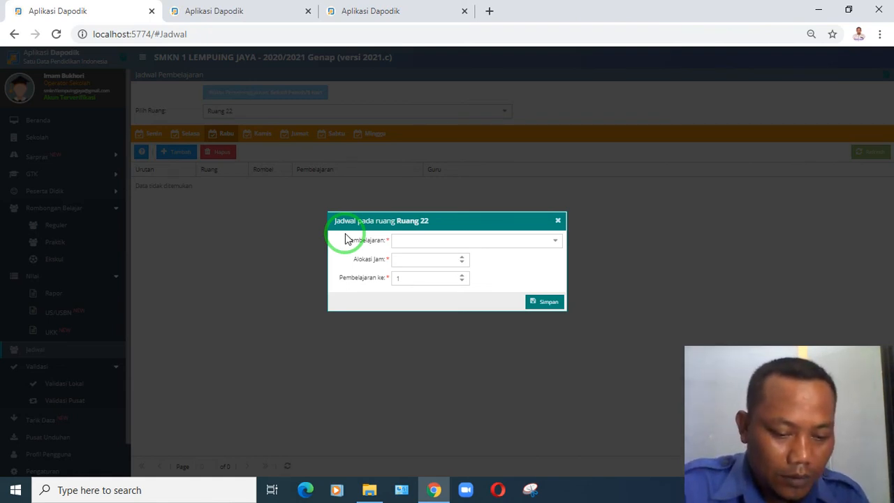
{"action": "left_click", "coordinate": [455, 241]}
{"action": "left_click", "coordinate": [555, 241]}
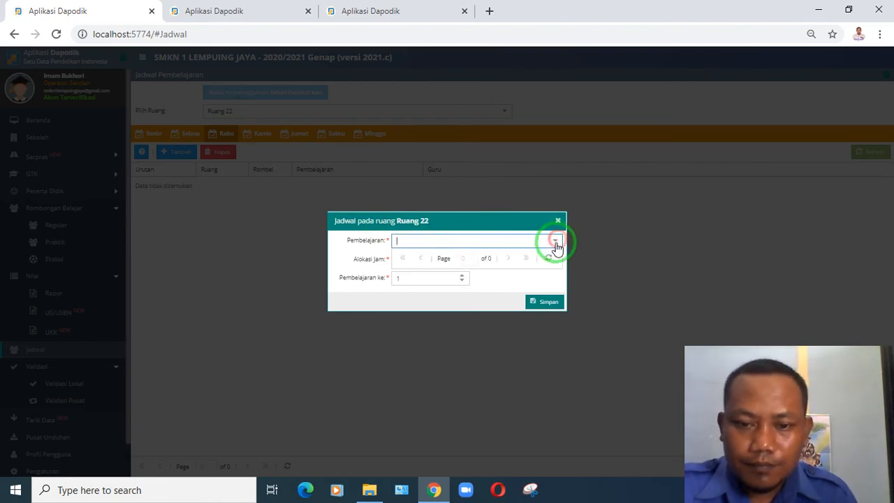
{"action": "scroll", "coordinate": [471, 290], "scroll_direction": "down", "scroll_amount": 2}
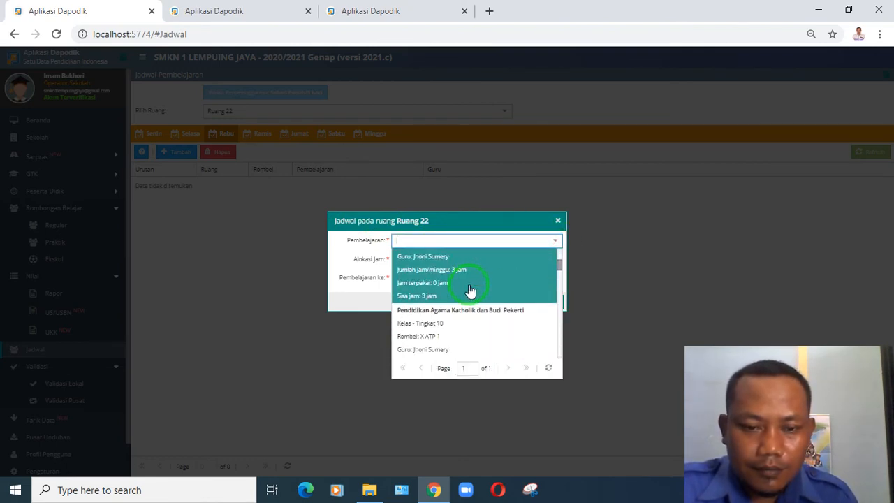
{"action": "scroll", "coordinate": [471, 290], "scroll_direction": "down", "scroll_amount": 1}
{"action": "scroll", "coordinate": [471, 290], "scroll_direction": "down", "scroll_amount": 3}
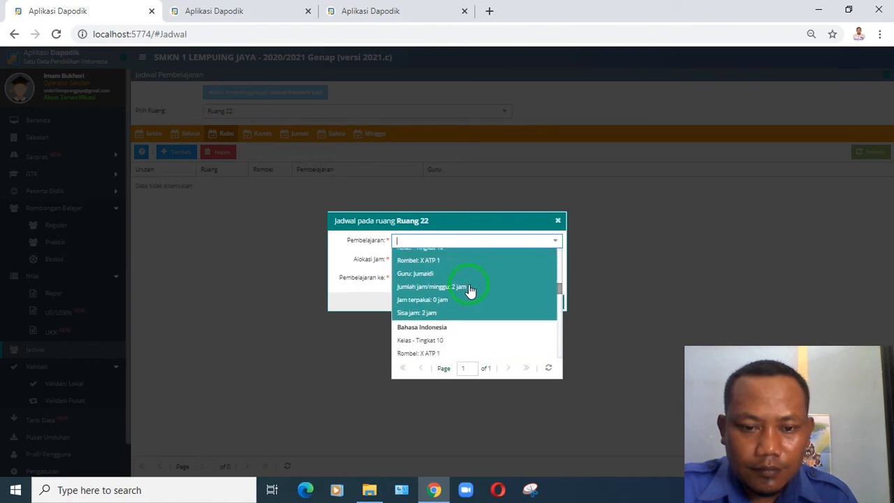
{"action": "scroll", "coordinate": [471, 291], "scroll_direction": "down", "scroll_amount": 1}
{"action": "scroll", "coordinate": [471, 290], "scroll_direction": "up", "scroll_amount": 1}
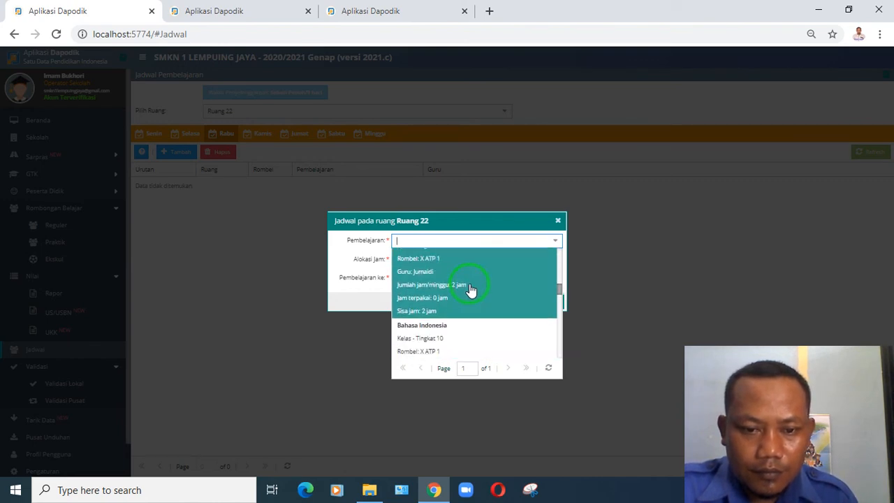
{"action": "scroll", "coordinate": [470, 290], "scroll_direction": "down", "scroll_amount": 1}
{"action": "scroll", "coordinate": [471, 290], "scroll_direction": "down", "scroll_amount": 4}
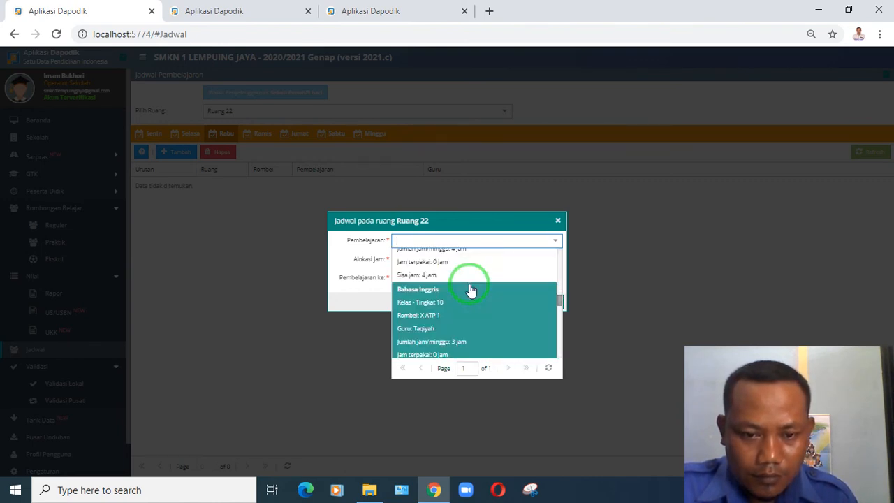
{"action": "scroll", "coordinate": [478, 327], "scroll_direction": "down", "scroll_amount": 3}
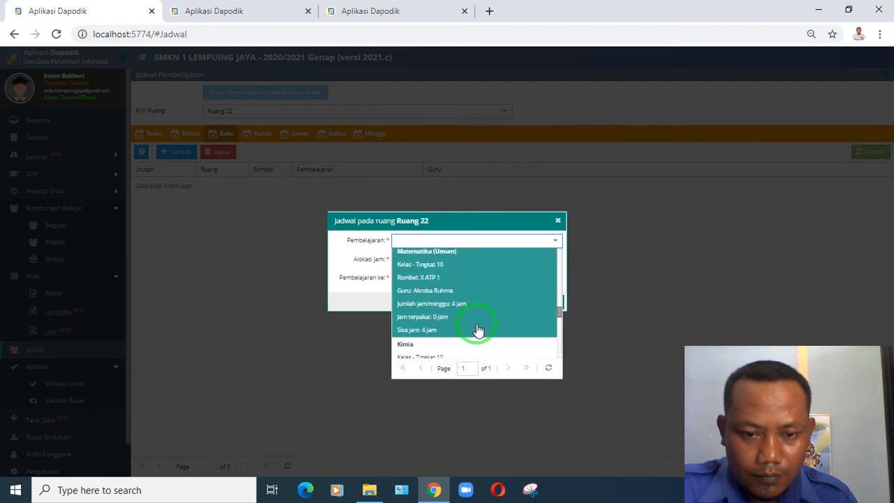
{"action": "scroll", "coordinate": [478, 327], "scroll_direction": "down", "scroll_amount": 4}
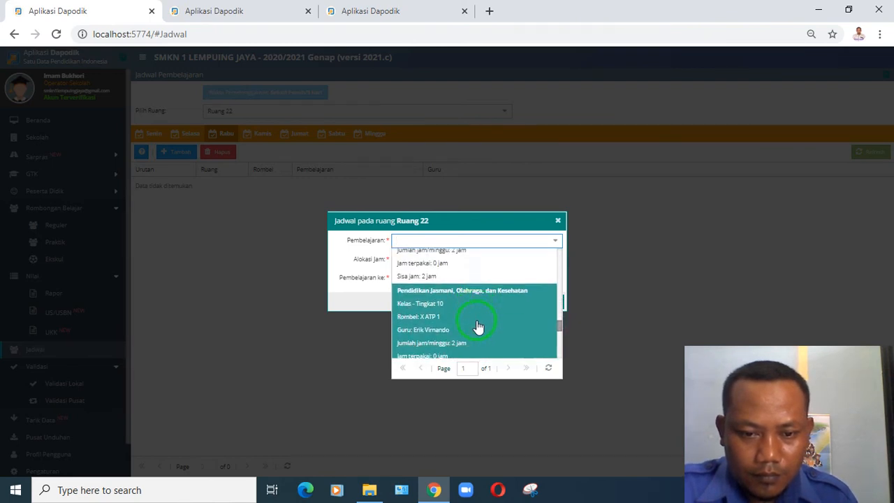
{"action": "left_click", "coordinate": [481, 347]}
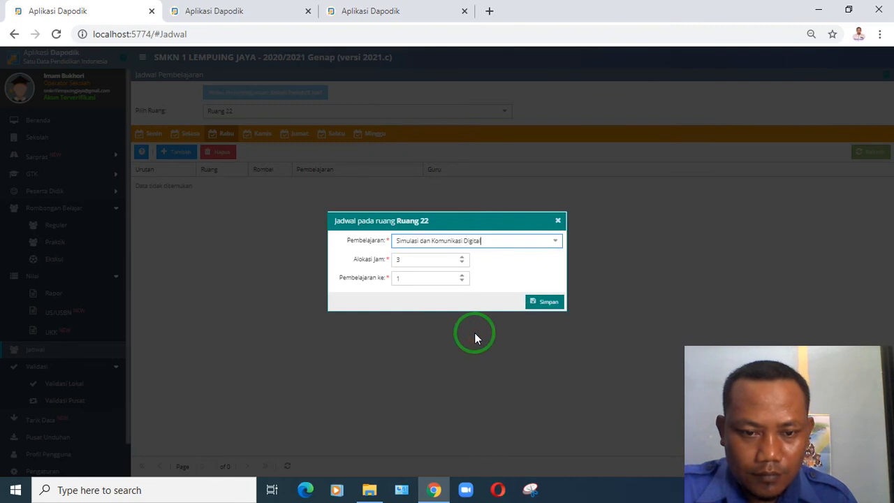
{"action": "left_click", "coordinate": [528, 306]}
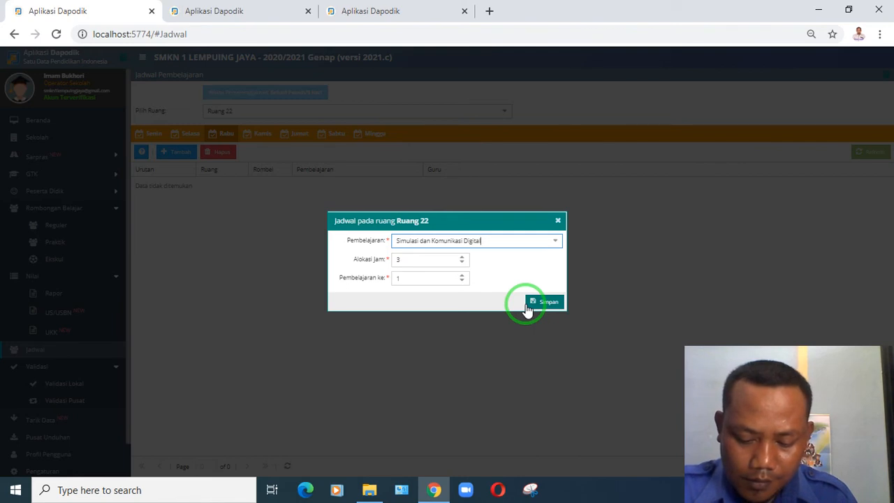
{"action": "left_click", "coordinate": [528, 306]}
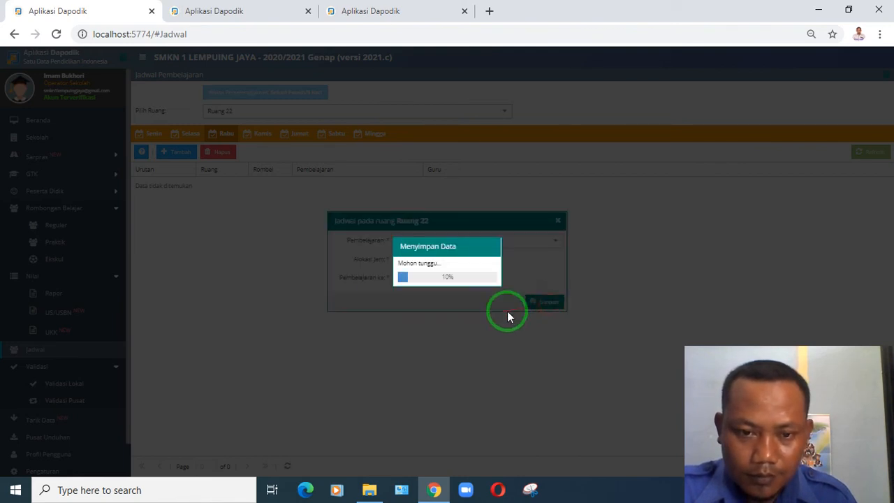
{"action": "left_click", "coordinate": [447, 279]}
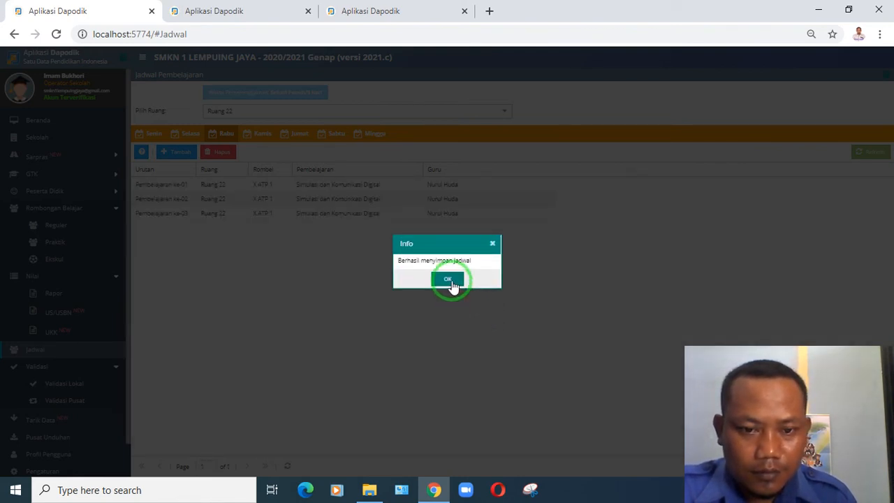
- Add Bahasa Inggris for X ATP 1 to Ruang 22's Rabu schedule, allocating 3 hours from lesson period 4, and save it
{"action": "left_click", "coordinate": [177, 152]}
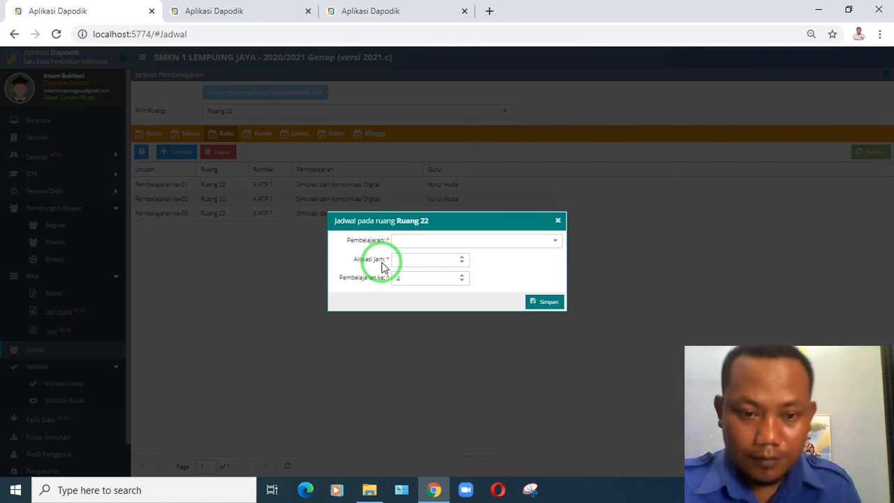
{"action": "left_click", "coordinate": [520, 241]}
{"action": "left_click", "coordinate": [553, 243]}
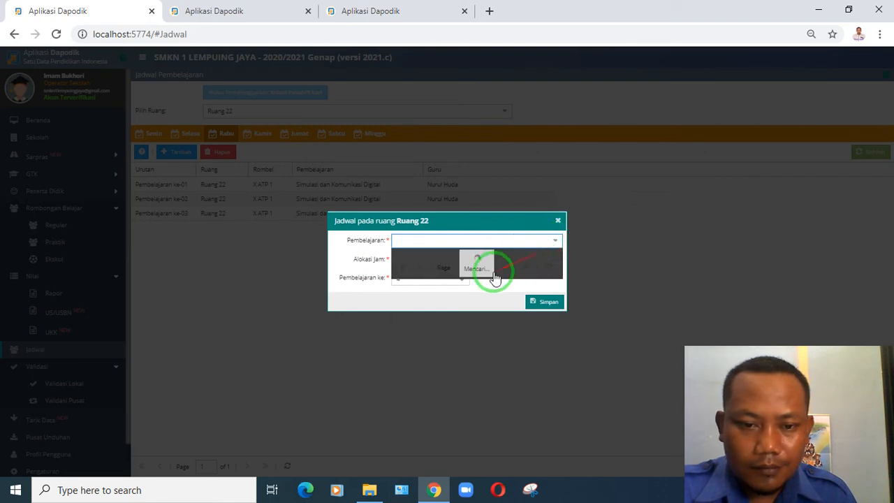
{"action": "scroll", "coordinate": [484, 297], "scroll_direction": "down", "scroll_amount": 5}
{"action": "scroll", "coordinate": [485, 295], "scroll_direction": "down", "scroll_amount": 4}
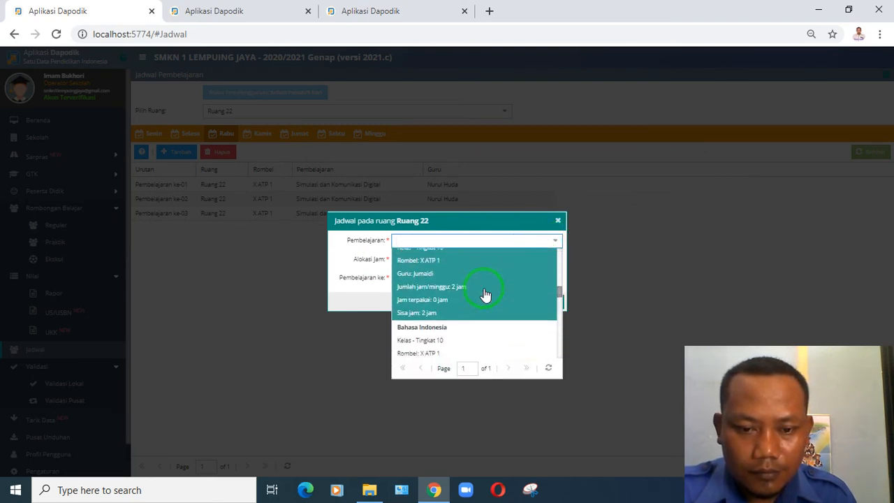
{"action": "scroll", "coordinate": [485, 295], "scroll_direction": "down", "scroll_amount": 3}
{"action": "left_click", "coordinate": [485, 296]}
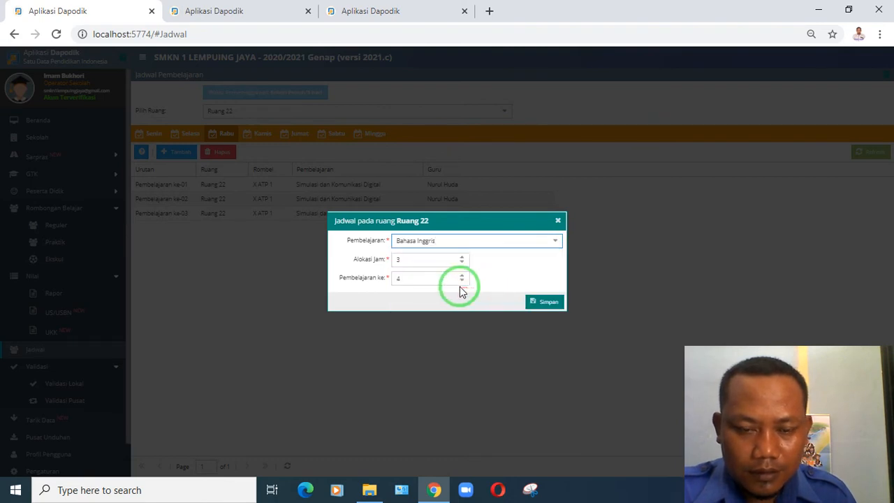
{"action": "left_click", "coordinate": [536, 303]}
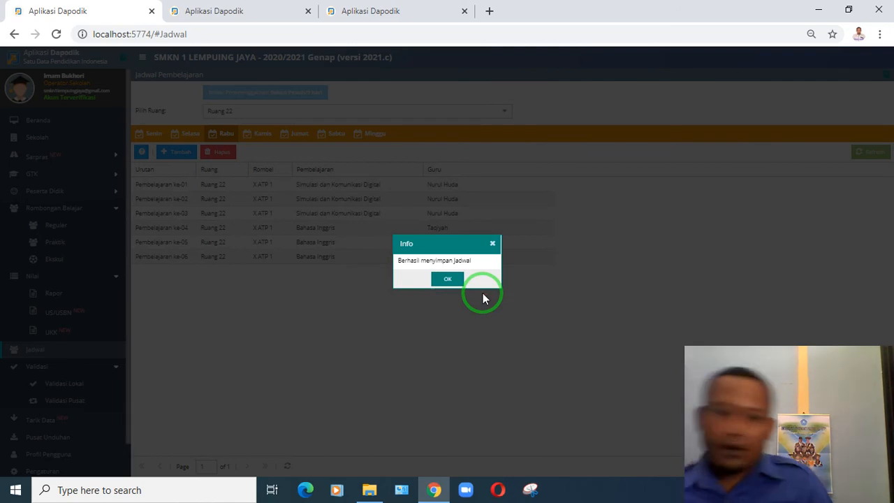
{"action": "left_click", "coordinate": [447, 280]}
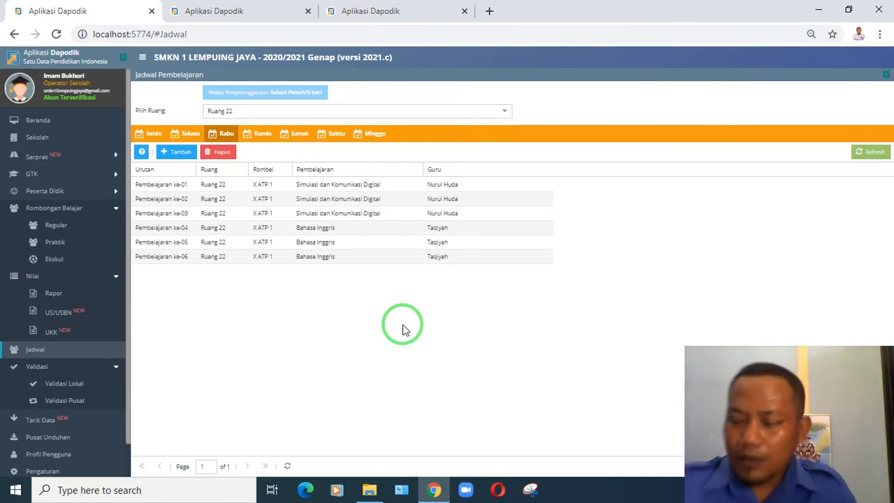
- Add Kimia for X ATP 1 to Ruang 22's Rabu schedule, allocating 2 hours from lesson period 7, and save it
{"action": "left_click", "coordinate": [177, 152]}
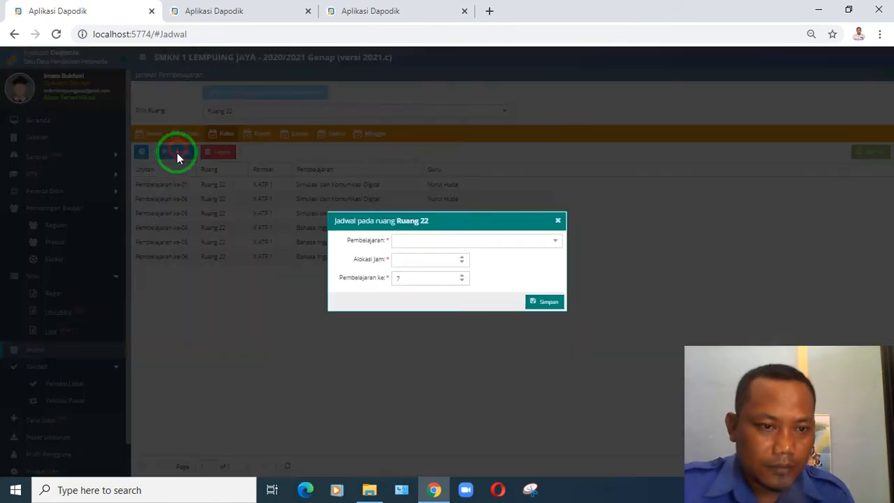
{"action": "left_click", "coordinate": [436, 240]}
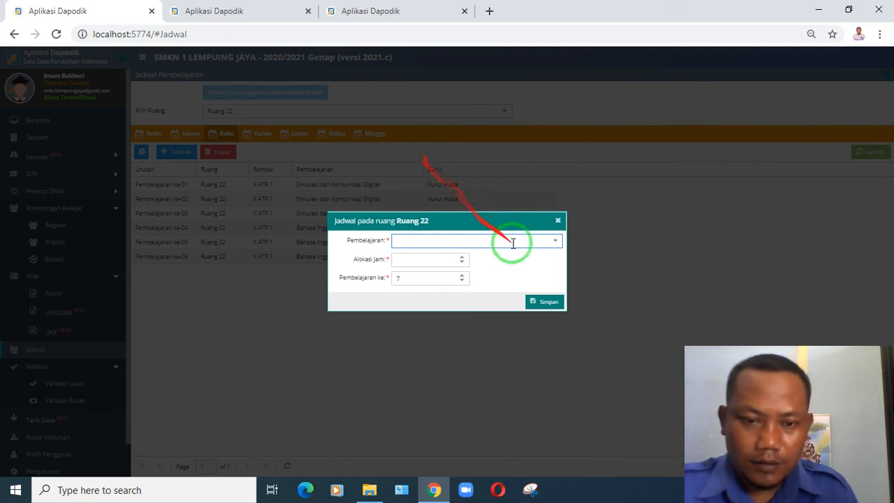
{"action": "left_click", "coordinate": [555, 241]}
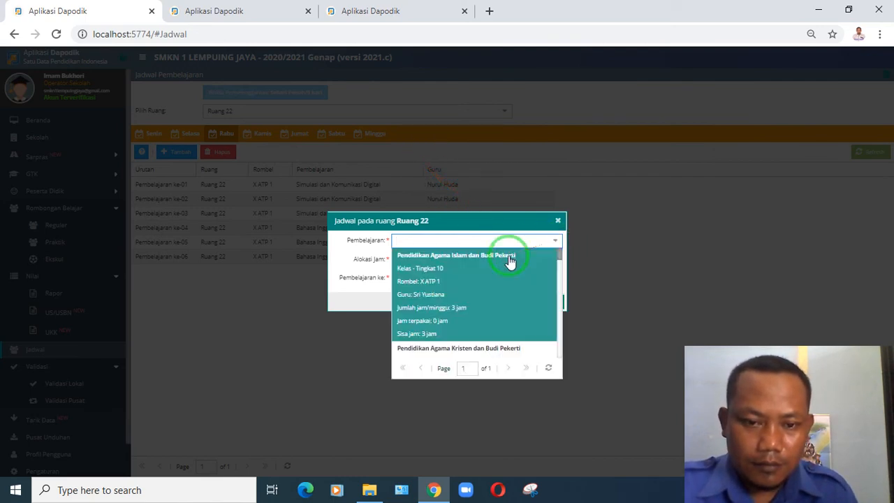
{"action": "scroll", "coordinate": [474, 303], "scroll_direction": "down", "scroll_amount": 1}
{"action": "scroll", "coordinate": [475, 302], "scroll_direction": "up", "scroll_amount": 1}
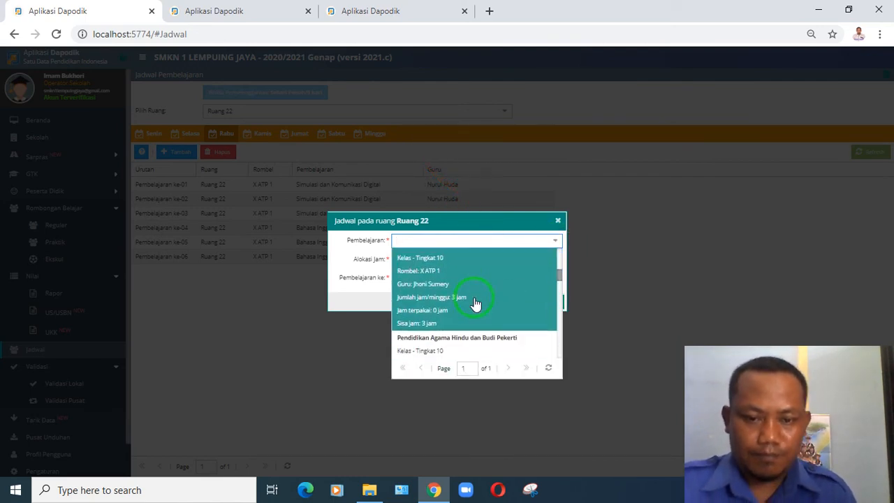
{"action": "scroll", "coordinate": [474, 303], "scroll_direction": "down", "scroll_amount": 3}
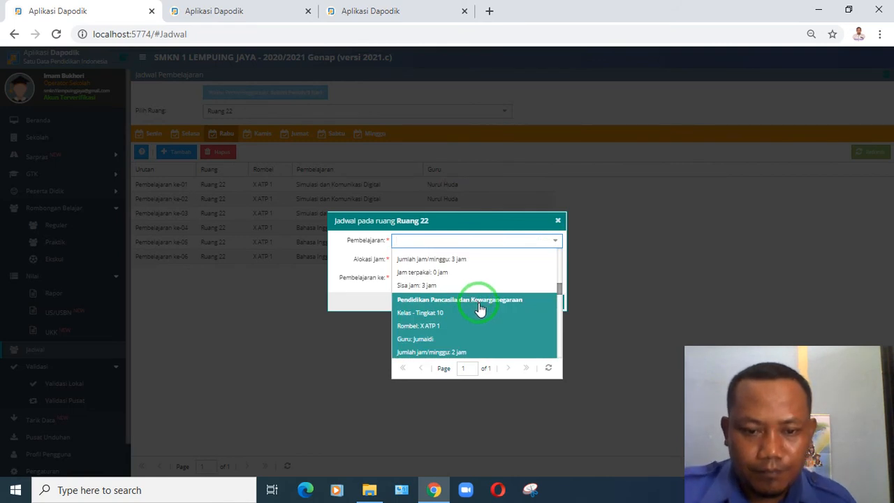
{"action": "scroll", "coordinate": [480, 309], "scroll_direction": "down", "scroll_amount": 1}
{"action": "scroll", "coordinate": [479, 309], "scroll_direction": "down", "scroll_amount": 2}
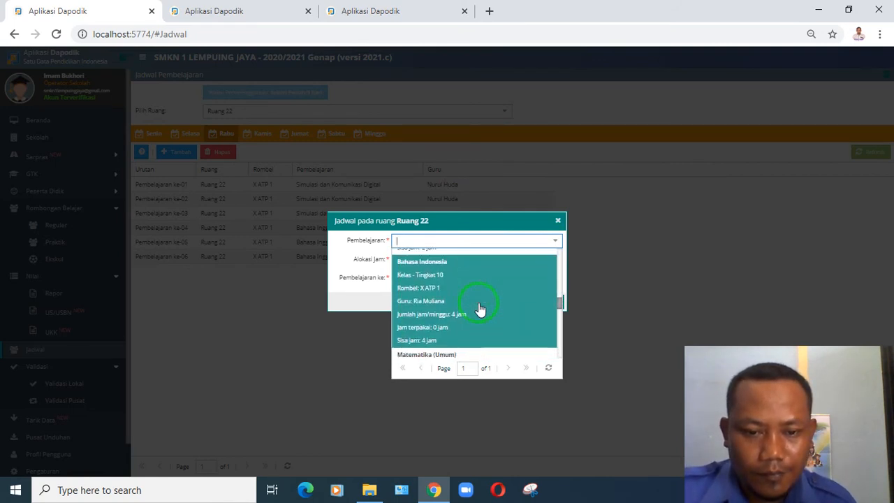
{"action": "scroll", "coordinate": [479, 309], "scroll_direction": "down", "scroll_amount": 2}
{"action": "scroll", "coordinate": [480, 309], "scroll_direction": "down", "scroll_amount": 2}
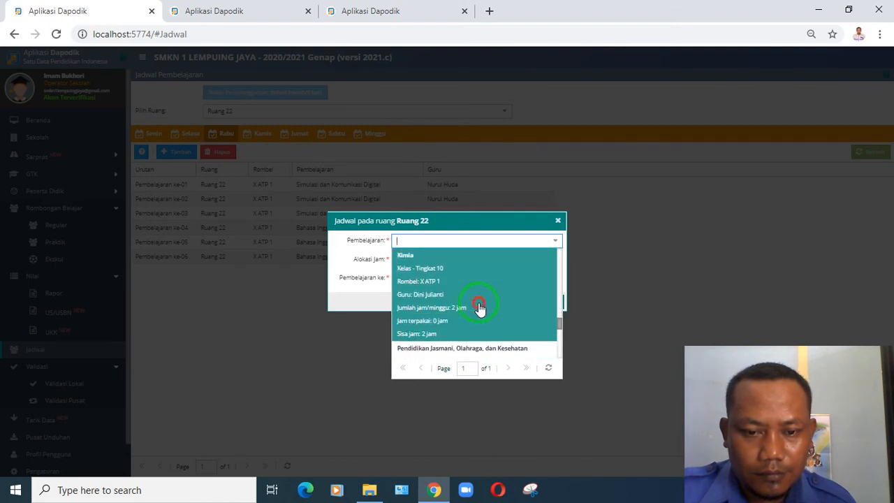
{"action": "left_click", "coordinate": [480, 309]}
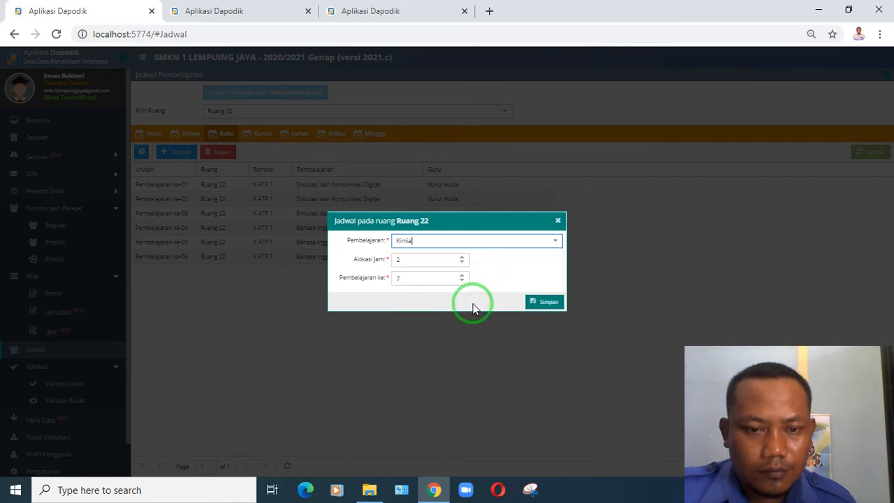
{"action": "left_click", "coordinate": [548, 302]}
{"action": "left_click", "coordinate": [445, 280]}
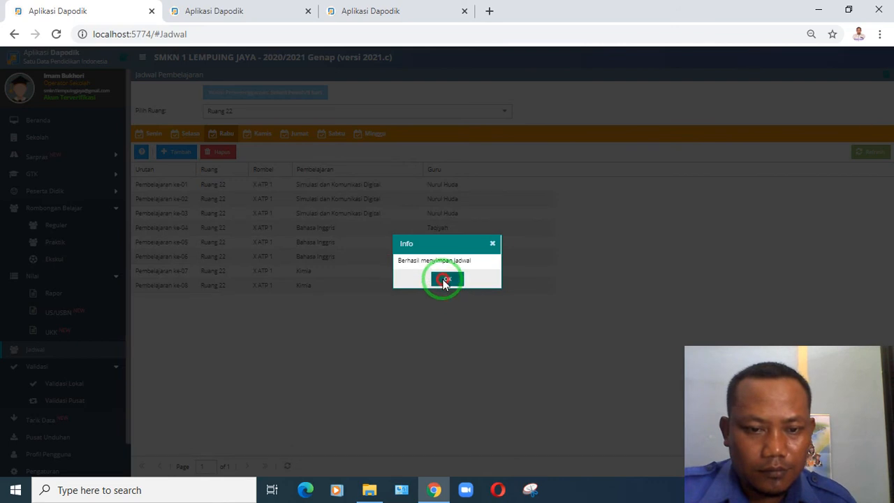
- Add Bahasa Indonesia for X ATP 1 to Ruang 22's Rabu schedule, allocating 4 hours from lesson period 9, and save it
{"action": "left_click", "coordinate": [176, 153]}
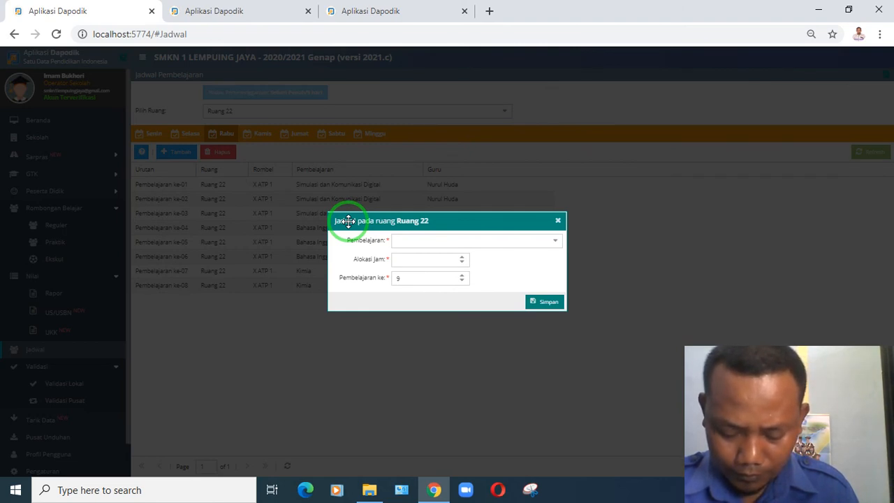
{"action": "left_click", "coordinate": [425, 243]}
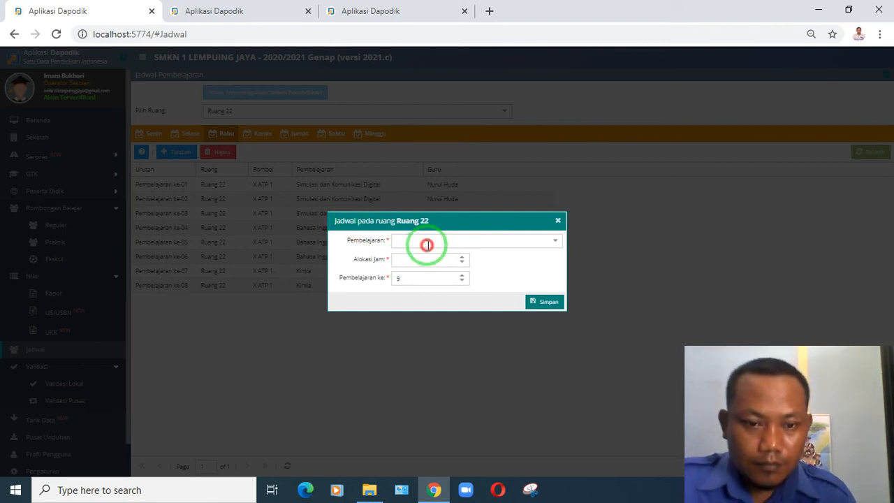
{"action": "left_click", "coordinate": [561, 245]}
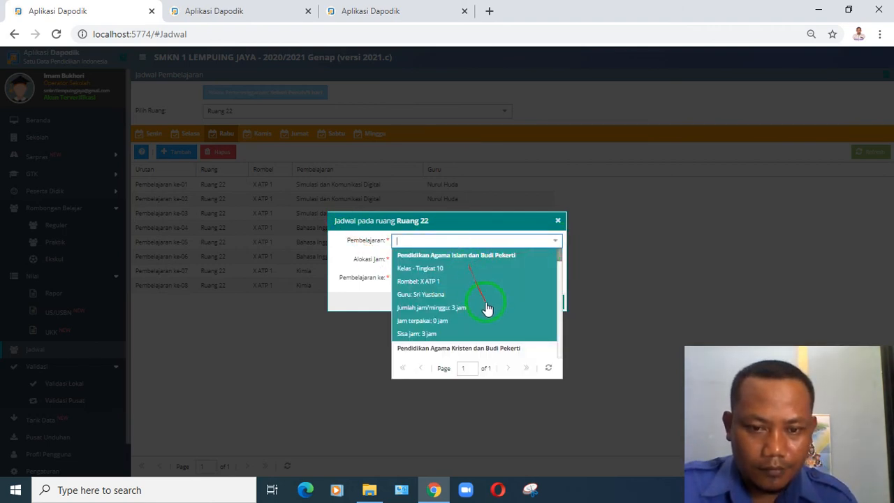
{"action": "scroll", "coordinate": [487, 308], "scroll_direction": "down", "scroll_amount": 4}
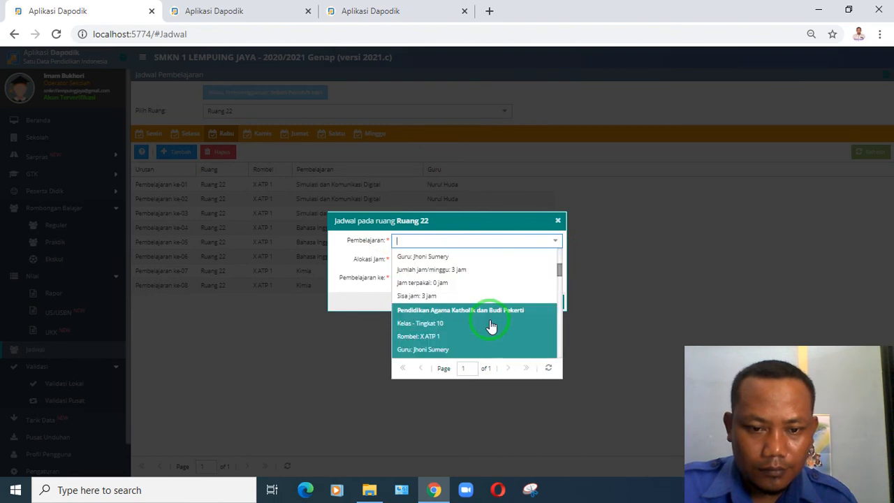
{"action": "scroll", "coordinate": [491, 325], "scroll_direction": "down", "scroll_amount": 2}
{"action": "scroll", "coordinate": [491, 325], "scroll_direction": "down", "scroll_amount": 2}
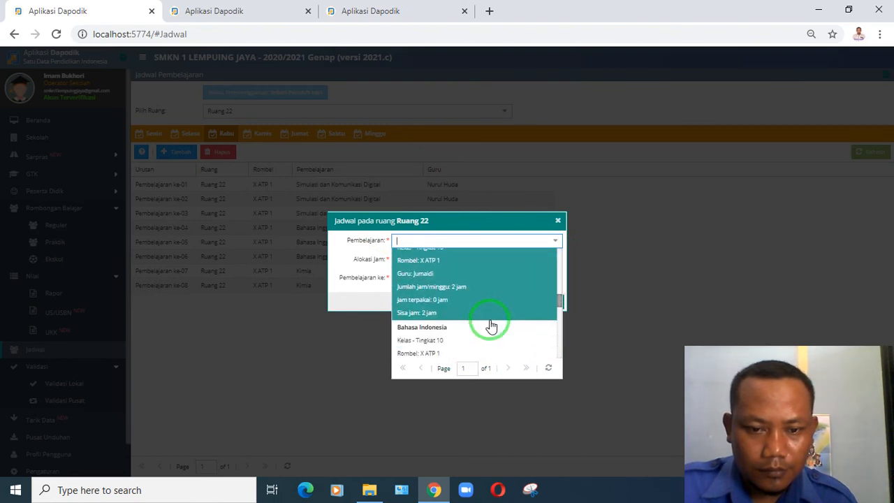
{"action": "left_click", "coordinate": [491, 334]}
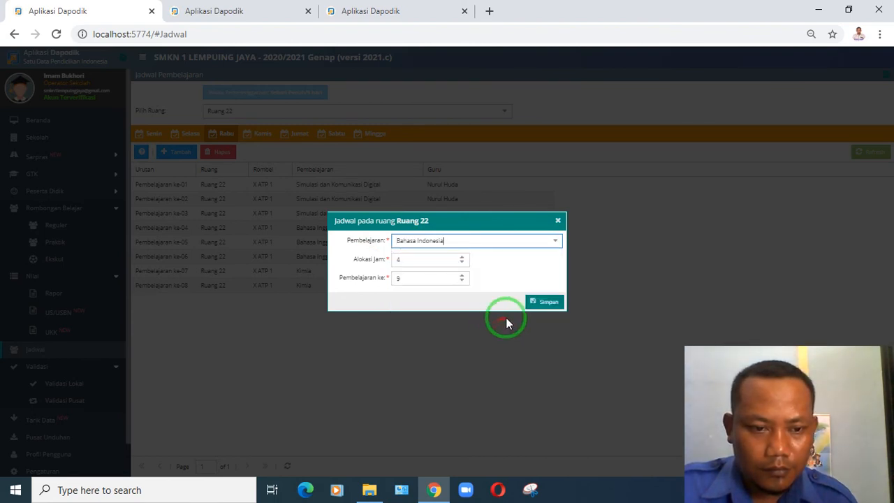
{"action": "left_click", "coordinate": [545, 304]}
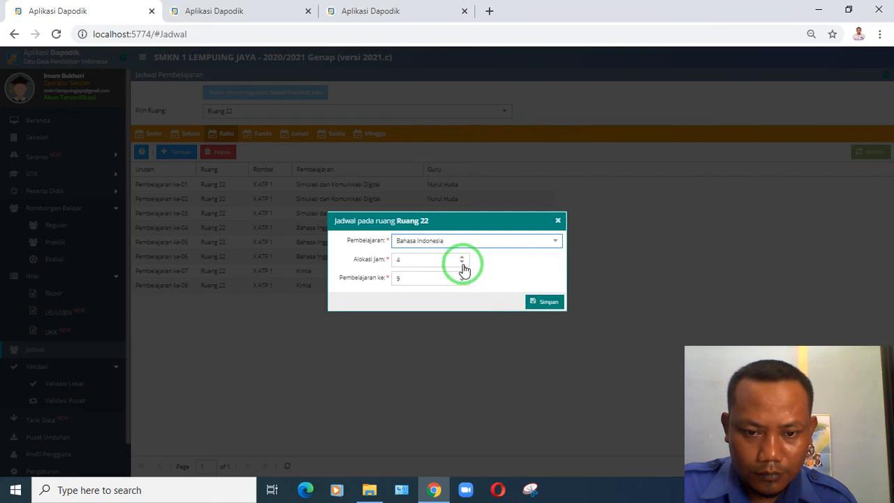
{"action": "left_click", "coordinate": [462, 263]}
{"action": "left_click", "coordinate": [544, 303]}
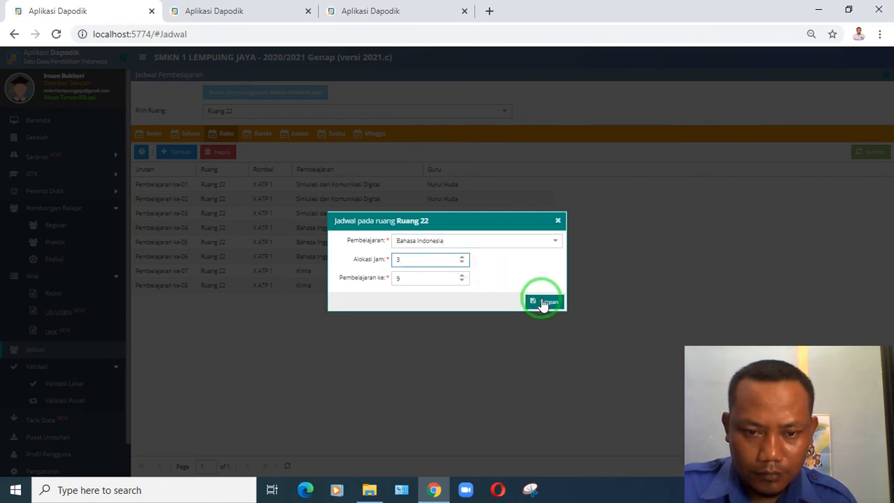
{"action": "left_click", "coordinate": [463, 257]}
{"action": "left_click", "coordinate": [540, 302]}
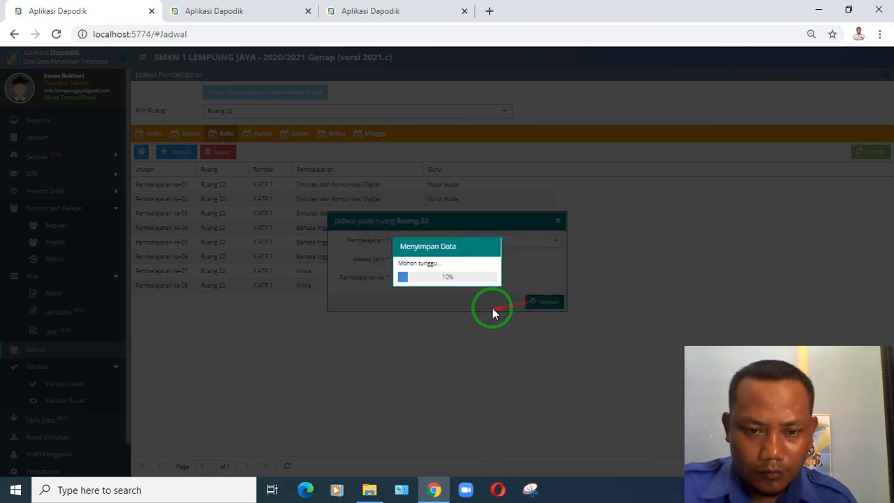
{"action": "left_click", "coordinate": [451, 276]}
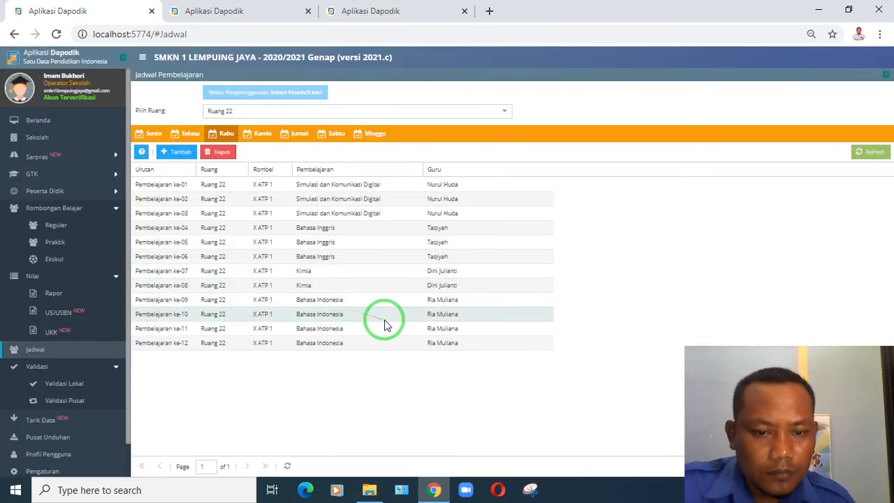
- Add Pembiakan Tanaman for X ATP 1 to Ruang 22's Selasa schedule, allocating 1 hour at lesson period 12, and save it
{"action": "left_click", "coordinate": [186, 133]}
{"action": "left_click", "coordinate": [308, 256]}
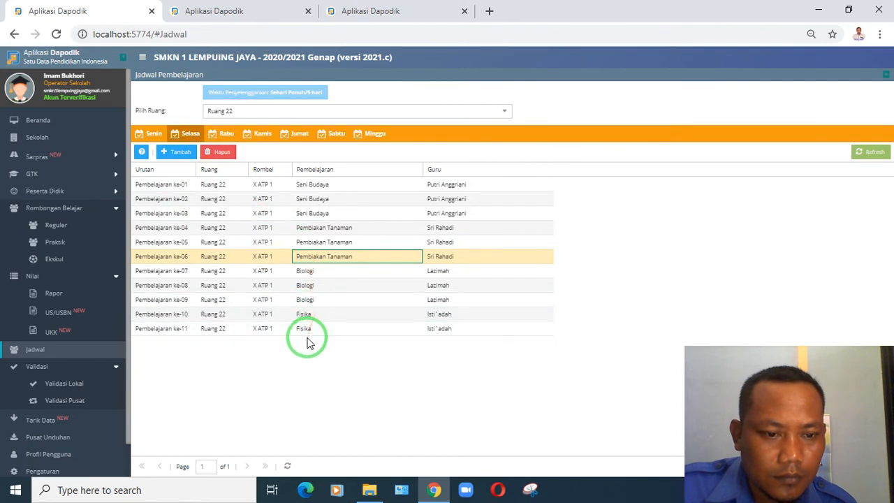
{"action": "left_click", "coordinate": [185, 136]}
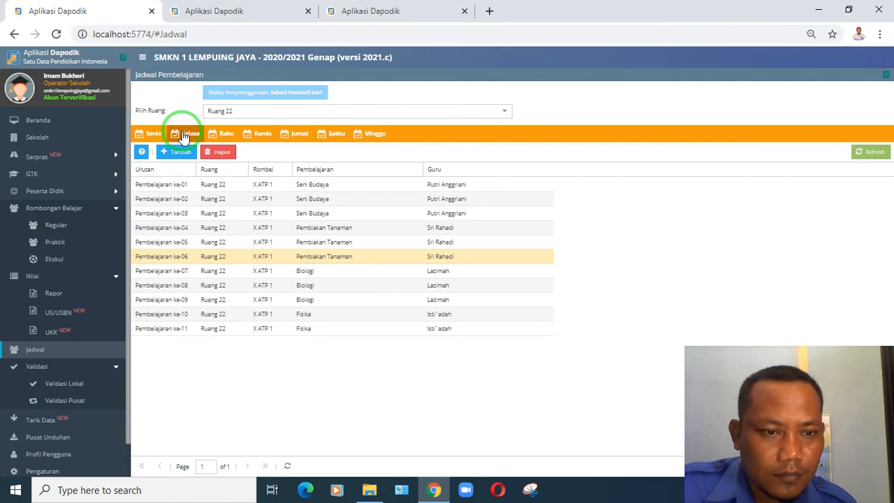
{"action": "left_click", "coordinate": [178, 151]}
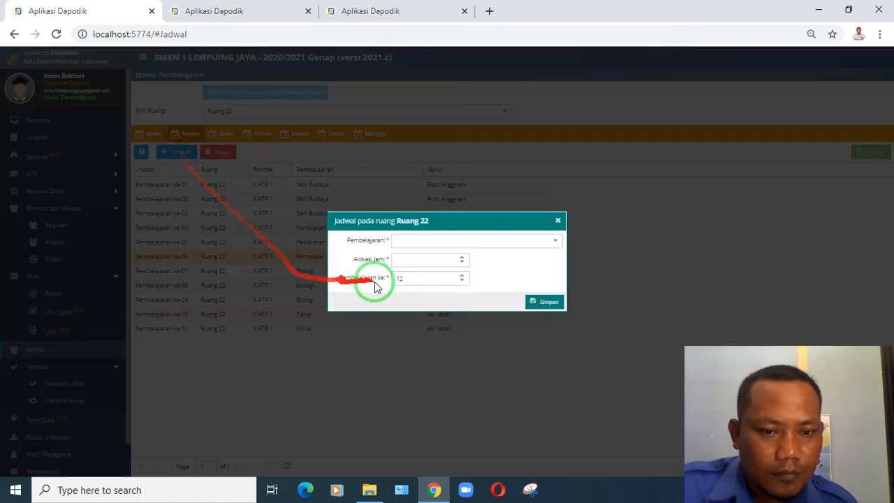
{"action": "left_click", "coordinate": [553, 241]}
{"action": "scroll", "coordinate": [489, 284], "scroll_direction": "down", "scroll_amount": 1}
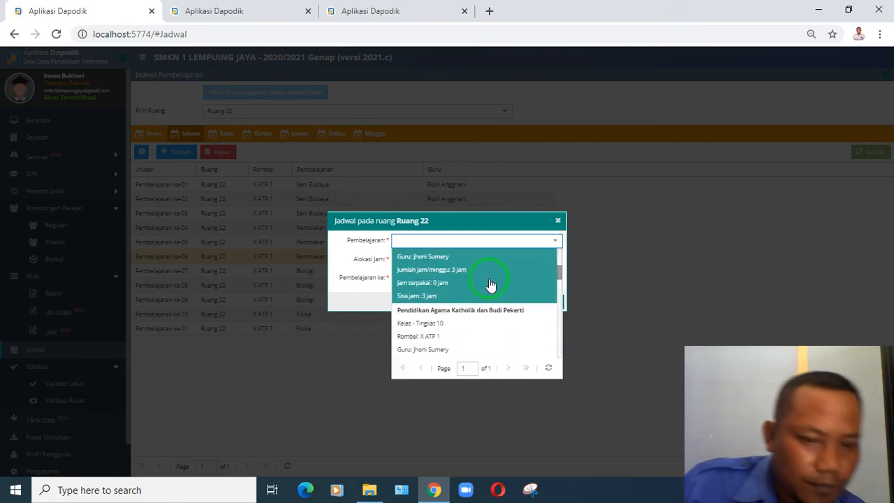
{"action": "scroll", "coordinate": [490, 285], "scroll_direction": "down", "scroll_amount": 1}
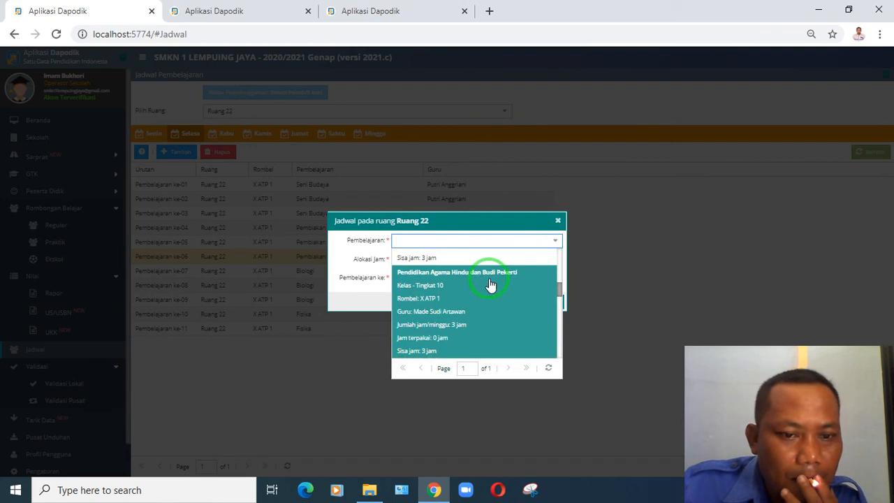
{"action": "scroll", "coordinate": [490, 285], "scroll_direction": "down", "scroll_amount": 1}
{"action": "scroll", "coordinate": [489, 284], "scroll_direction": "down", "scroll_amount": 4}
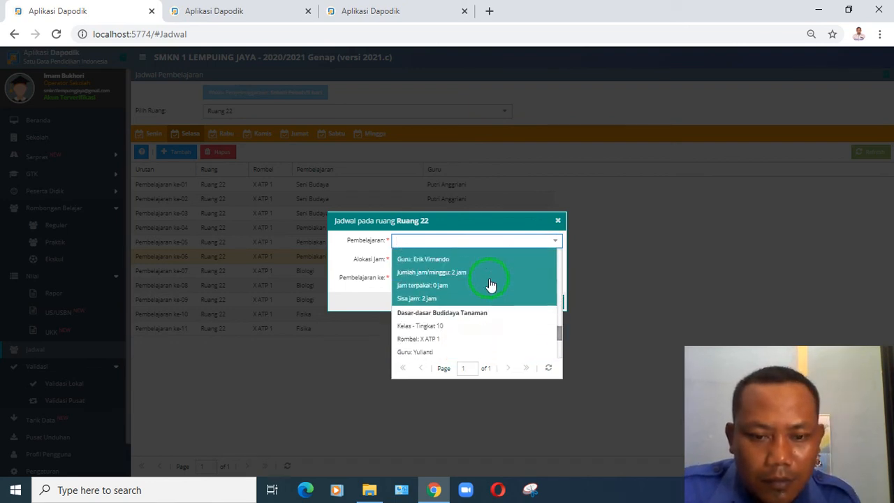
{"action": "left_click", "coordinate": [489, 297]}
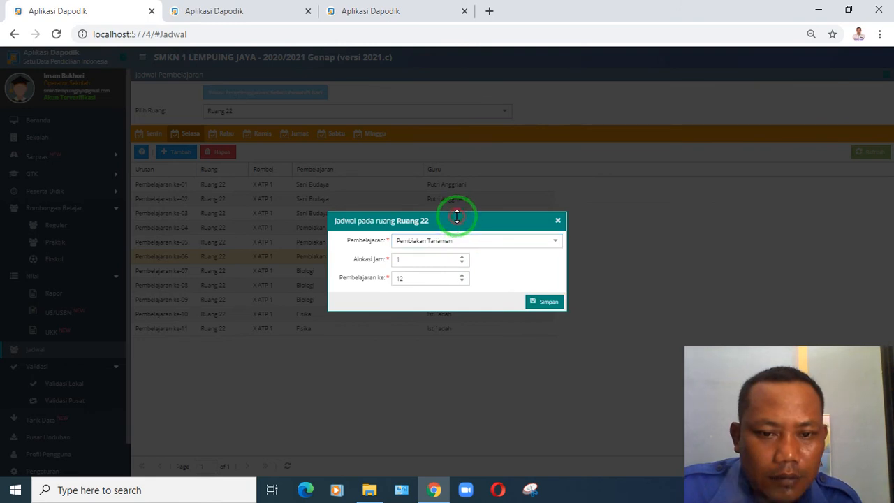
{"action": "left_click_drag", "start_coordinate": [454, 220], "coordinate": [607, 222]}
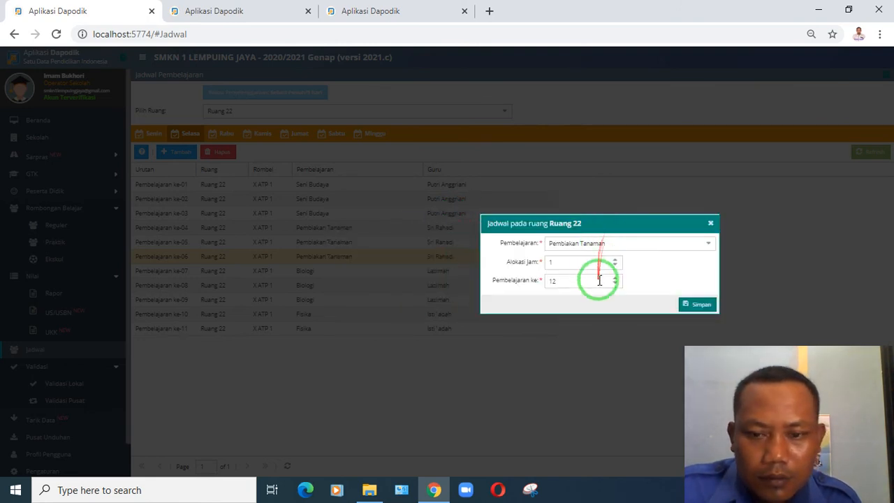
{"action": "left_click", "coordinate": [683, 306]}
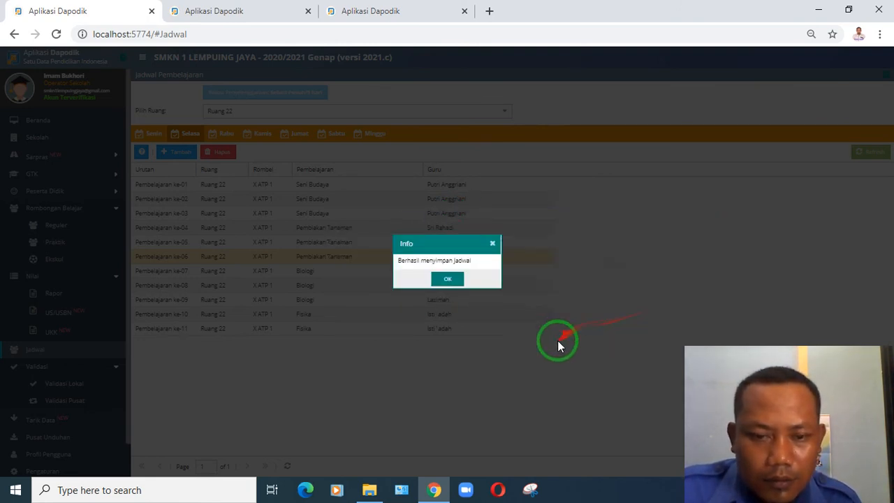
{"action": "left_click", "coordinate": [448, 281]}
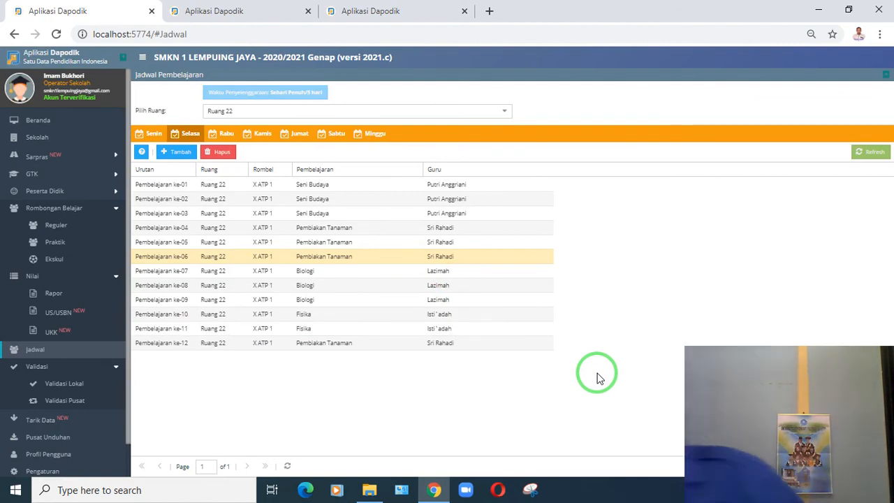
- Add Pendidikan Jasmani, Olahraga, dan Kesehatan for X ATP 1 to Ruang 22's Kamis schedule, allocating 2 hours from lesson period 1, and save it
{"action": "left_click", "coordinate": [225, 134]}
{"action": "left_click", "coordinate": [259, 134]}
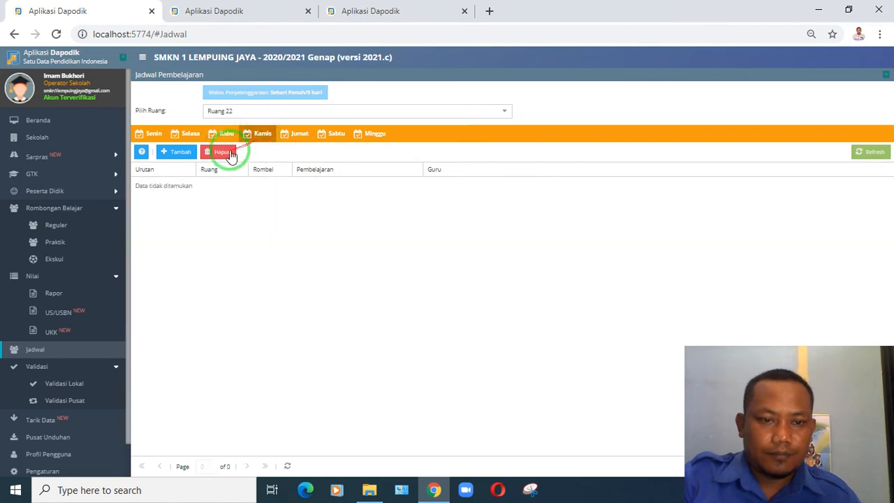
{"action": "left_click", "coordinate": [172, 151]}
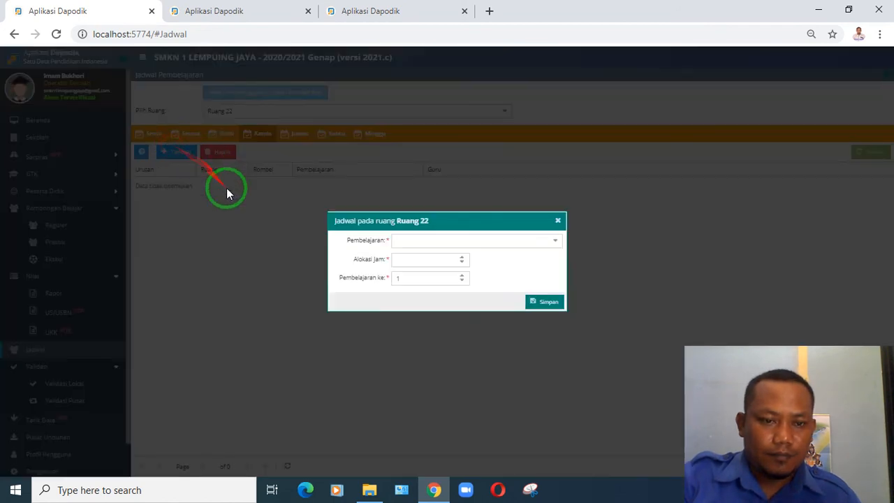
{"action": "left_click", "coordinate": [554, 238]}
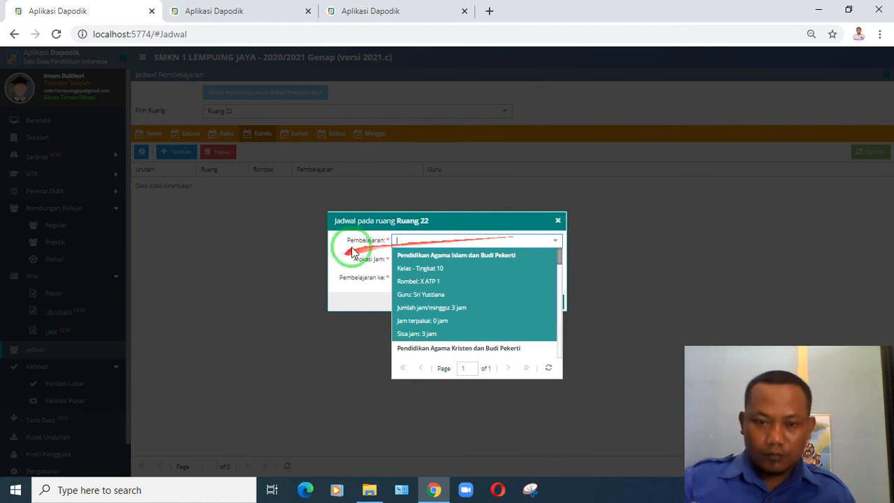
{"action": "scroll", "coordinate": [464, 277], "scroll_direction": "down", "scroll_amount": 2}
{"action": "scroll", "coordinate": [465, 279], "scroll_direction": "down", "scroll_amount": 3}
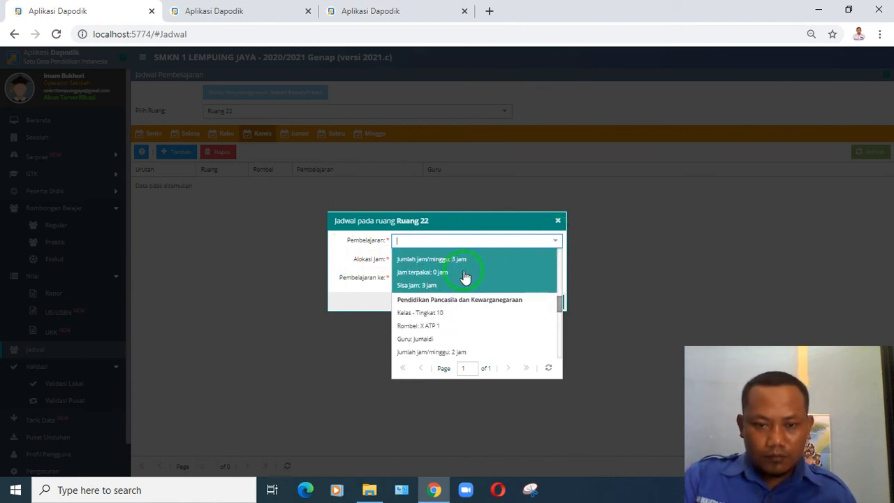
{"action": "scroll", "coordinate": [467, 315], "scroll_direction": "down", "scroll_amount": 4}
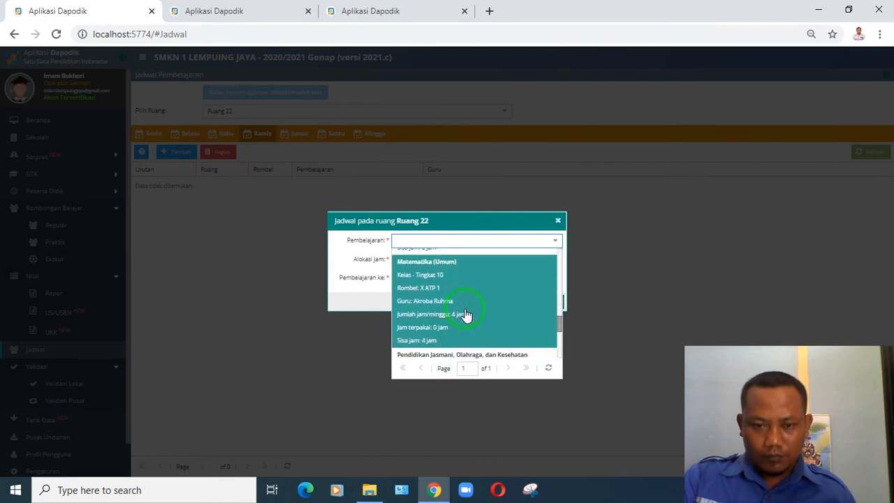
{"action": "left_click", "coordinate": [467, 315]}
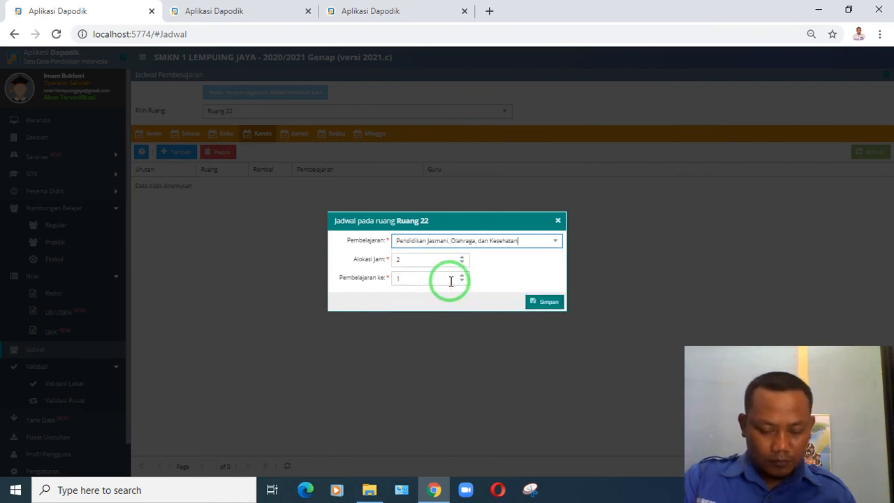
{"action": "left_click", "coordinate": [542, 302]}
{"action": "left_click", "coordinate": [455, 280]}
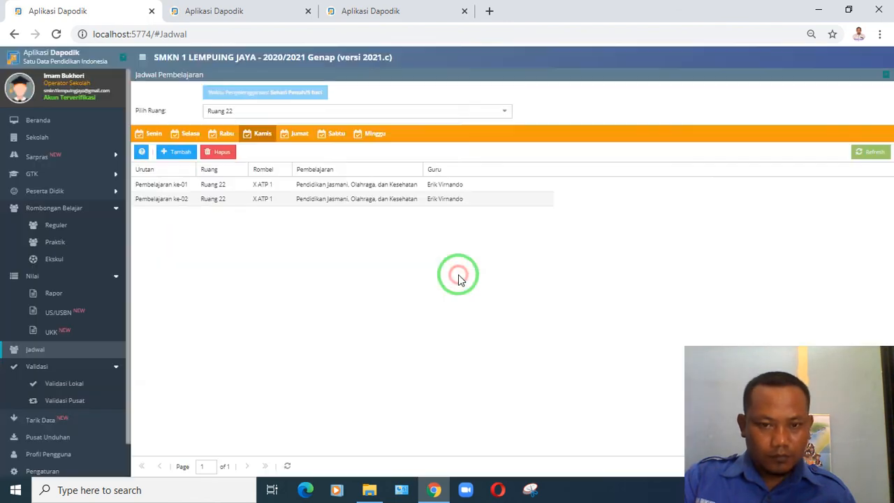
- Add Dasar-dasar Budidaya Tanaman for X ATP 1 to Ruang 22's Kamis schedule, allocating 2 hours from lesson period 3, and save it
{"action": "left_click", "coordinate": [179, 151]}
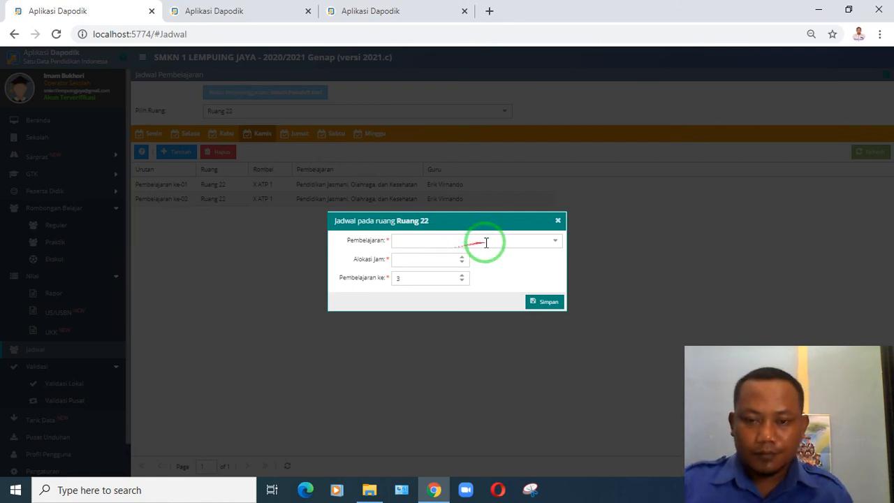
{"action": "left_click", "coordinate": [556, 241]}
{"action": "scroll", "coordinate": [482, 293], "scroll_direction": "down", "scroll_amount": 5}
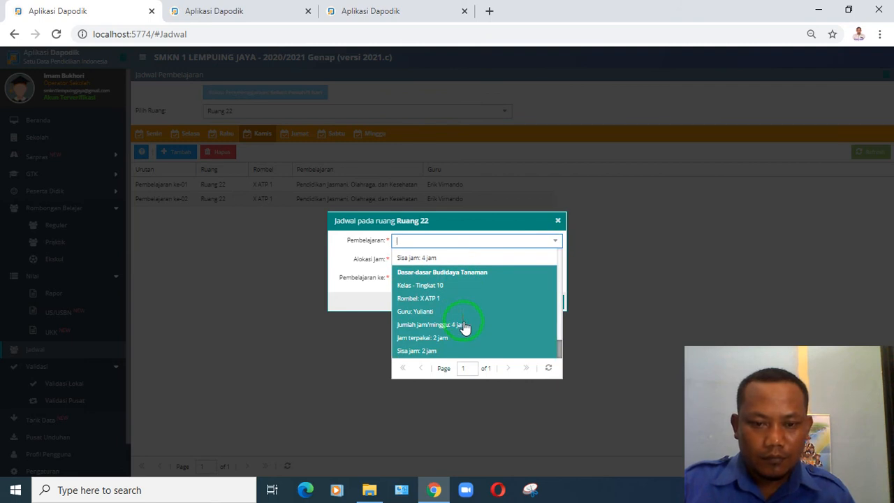
{"action": "left_click", "coordinate": [464, 327]}
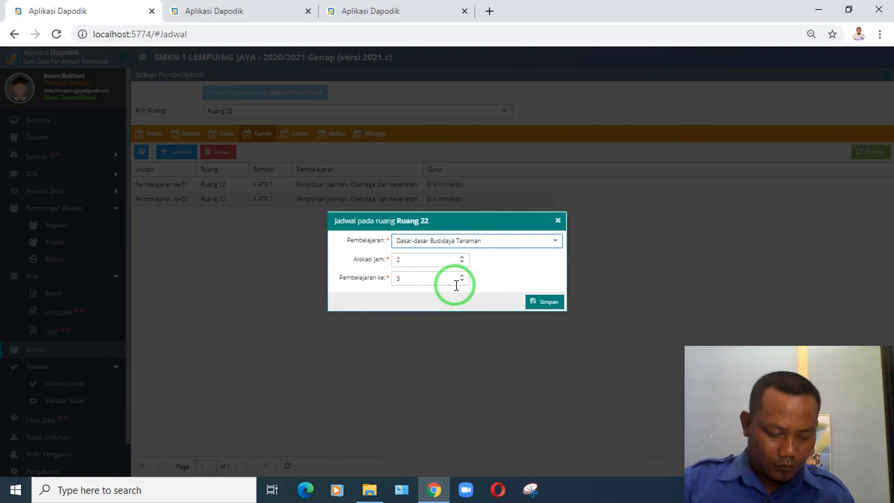
{"action": "left_click", "coordinate": [540, 304]}
{"action": "left_click", "coordinate": [449, 279]}
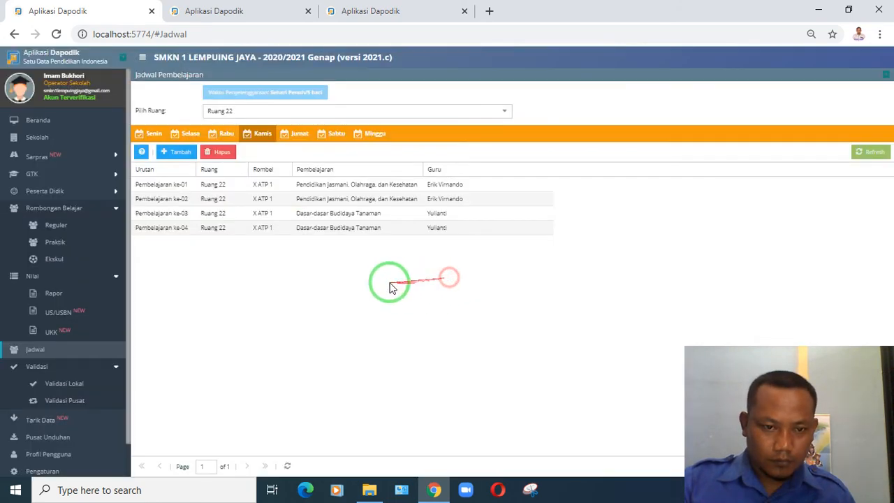
- Add Pendidikan Agama Islam dan Budi Pekerti for X ATP 1 to Ruang 22's Kamis schedule, allocating 3 hours from lesson period 5, and save it
{"action": "left_click", "coordinate": [176, 151]}
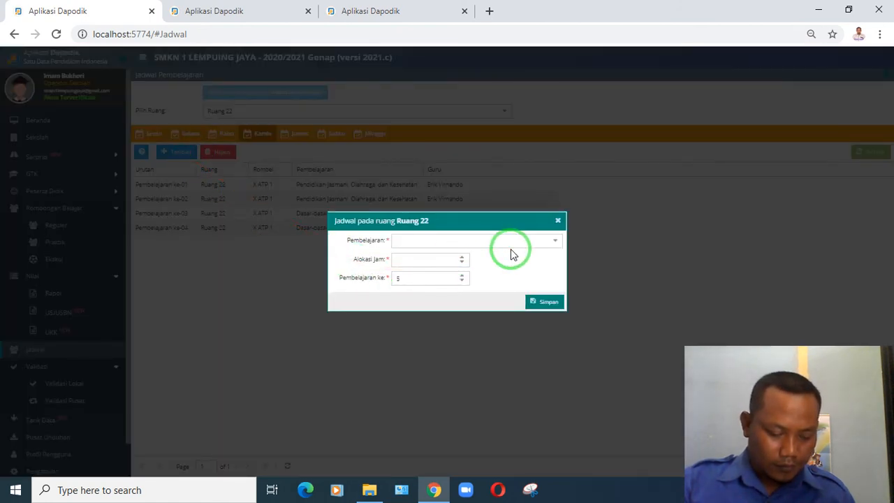
{"action": "left_click", "coordinate": [558, 241]}
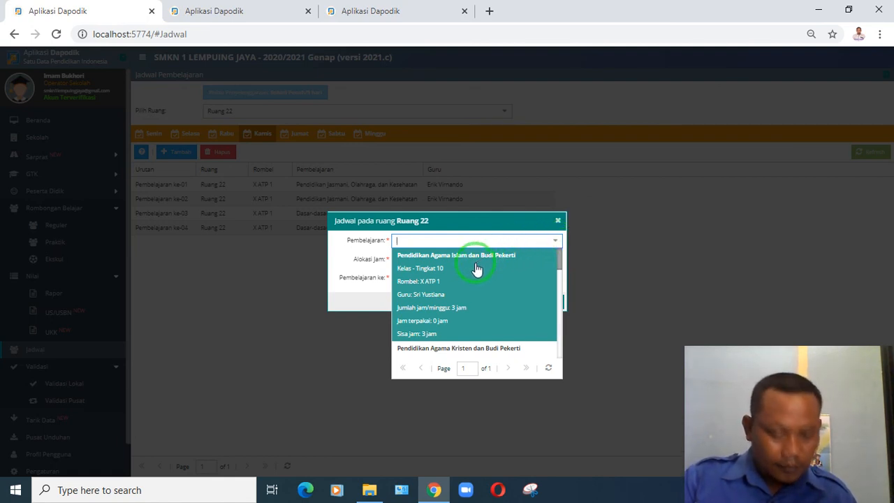
{"action": "scroll", "coordinate": [475, 280], "scroll_direction": "down", "scroll_amount": 2}
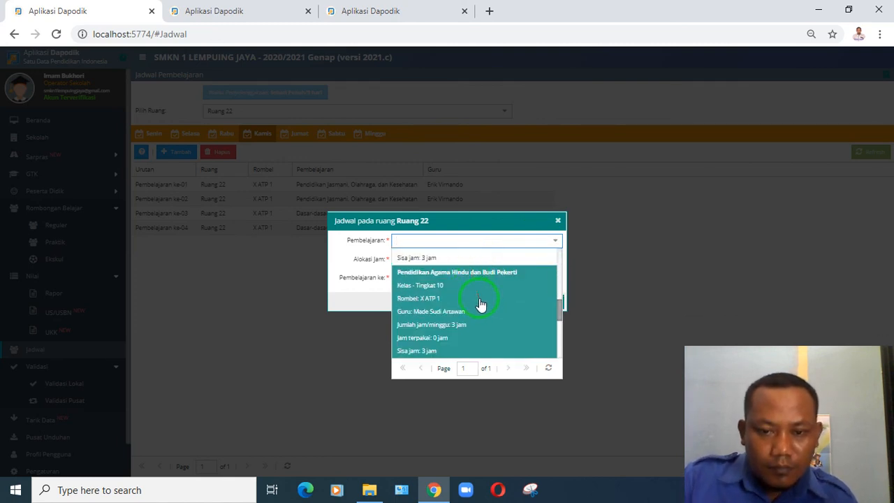
{"action": "scroll", "coordinate": [479, 303], "scroll_direction": "down", "scroll_amount": 3}
{"action": "scroll", "coordinate": [480, 304], "scroll_direction": "down", "scroll_amount": 2}
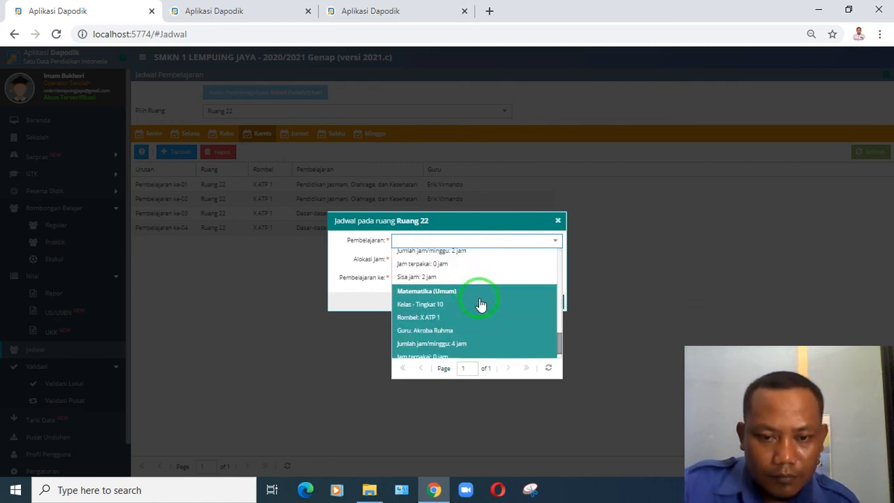
{"action": "scroll", "coordinate": [480, 305], "scroll_direction": "down", "scroll_amount": 3}
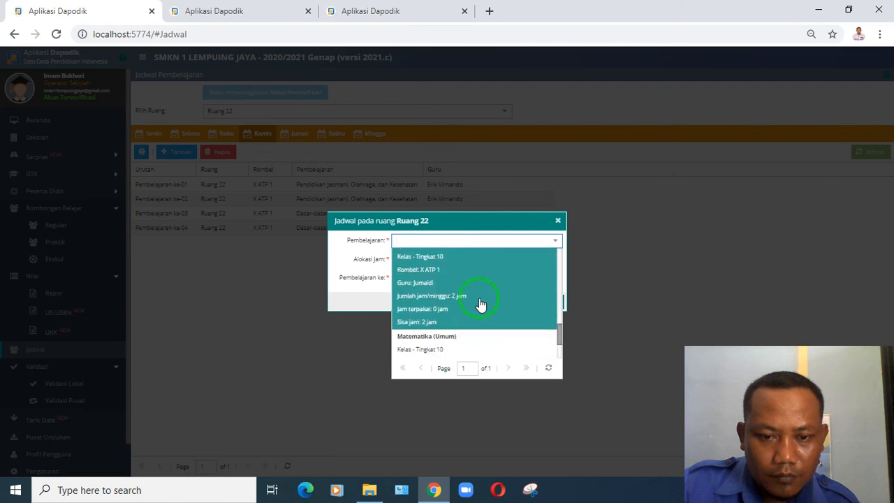
{"action": "scroll", "coordinate": [481, 305], "scroll_direction": "up", "scroll_amount": 3}
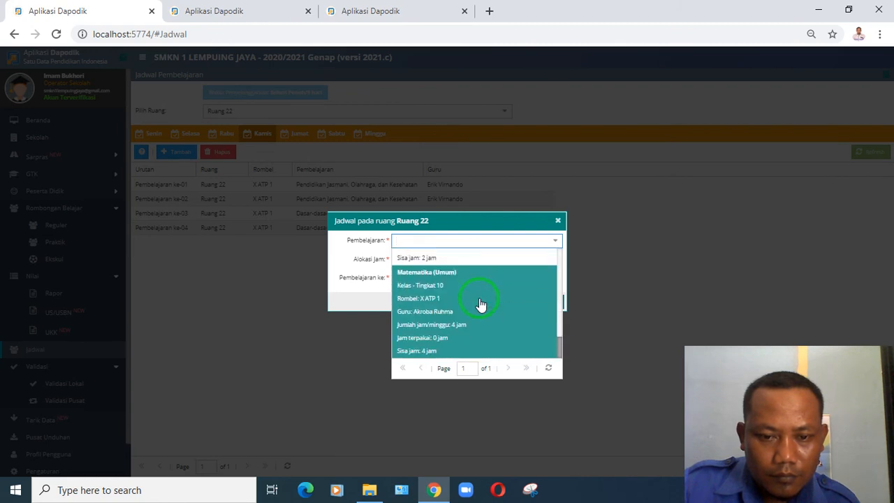
{"action": "scroll", "coordinate": [481, 305], "scroll_direction": "down", "scroll_amount": 2}
{"action": "scroll", "coordinate": [480, 305], "scroll_direction": "down", "scroll_amount": 2}
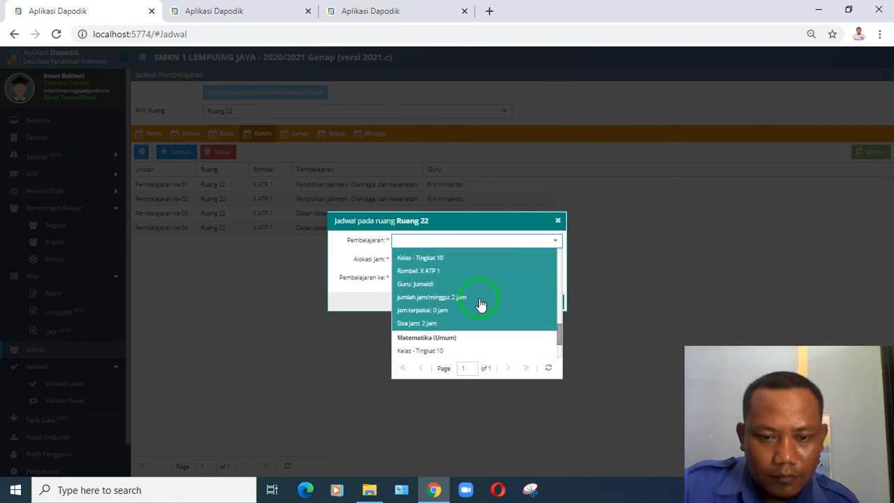
{"action": "scroll", "coordinate": [481, 305], "scroll_direction": "down", "scroll_amount": 2}
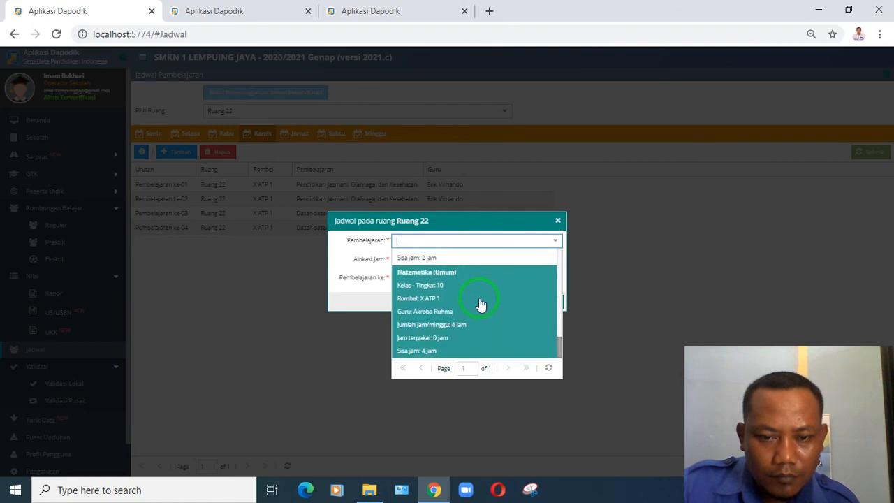
{"action": "scroll", "coordinate": [480, 305], "scroll_direction": "up", "scroll_amount": 1}
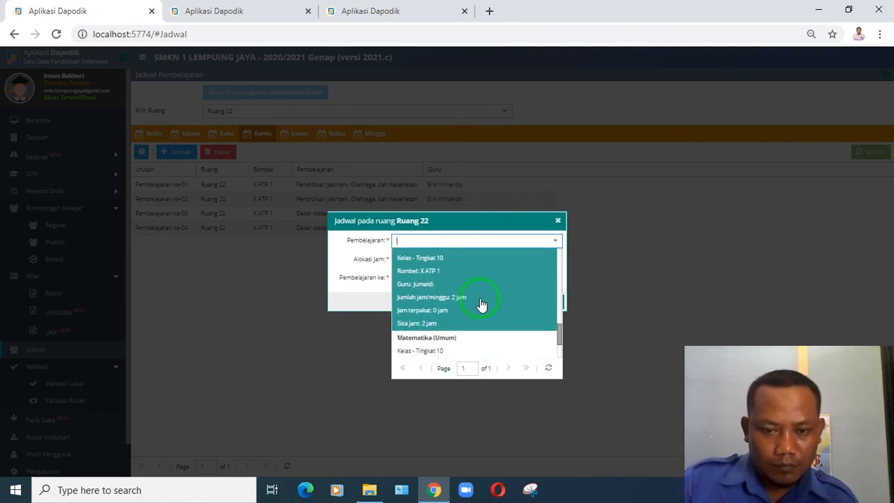
{"action": "scroll", "coordinate": [480, 305], "scroll_direction": "up", "scroll_amount": 3}
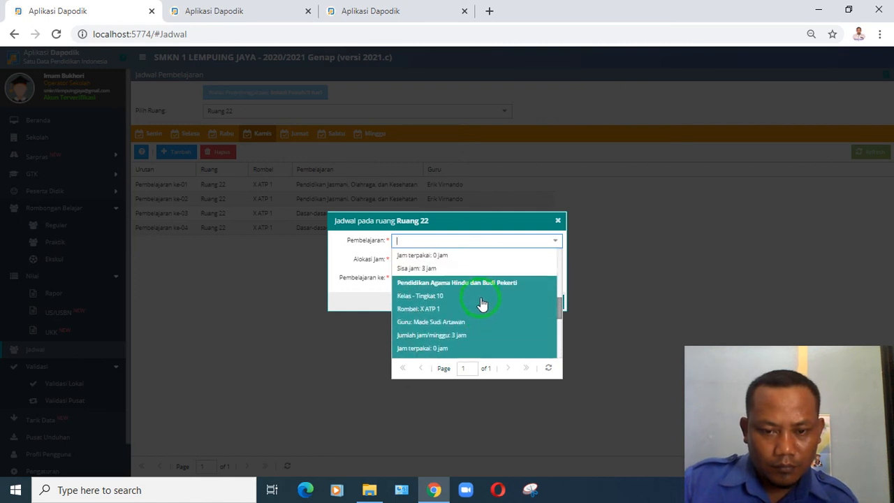
{"action": "scroll", "coordinate": [462, 269], "scroll_direction": "up", "scroll_amount": 3}
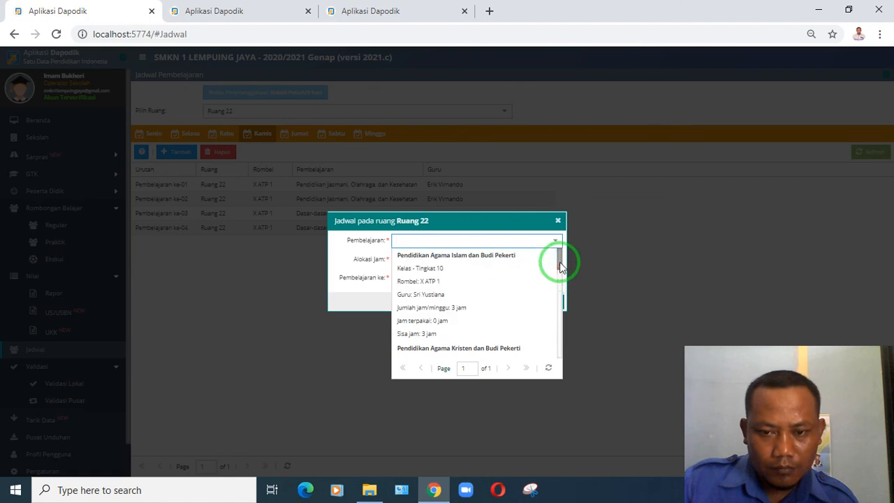
{"action": "left_click_drag", "start_coordinate": [560, 264], "coordinate": [547, 358]}
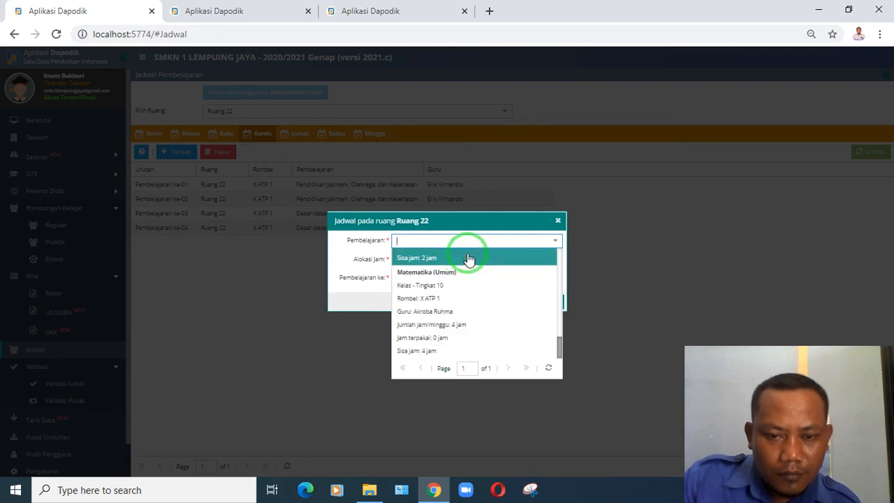
{"action": "scroll", "coordinate": [466, 271], "scroll_direction": "up", "scroll_amount": 5}
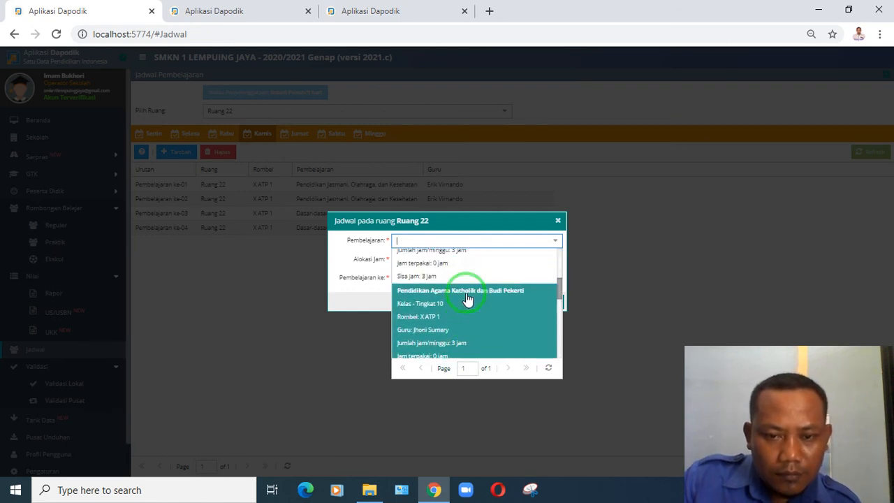
{"action": "scroll", "coordinate": [468, 299], "scroll_direction": "up", "scroll_amount": 2}
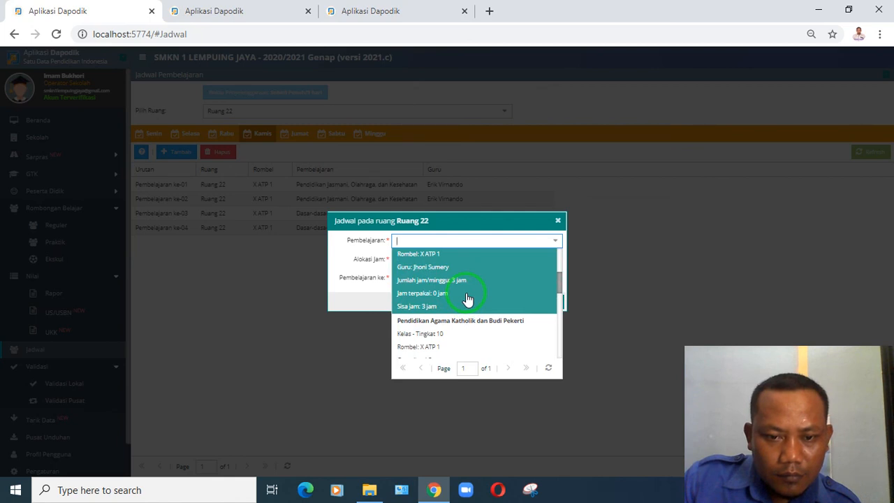
{"action": "scroll", "coordinate": [467, 299], "scroll_direction": "up", "scroll_amount": 3}
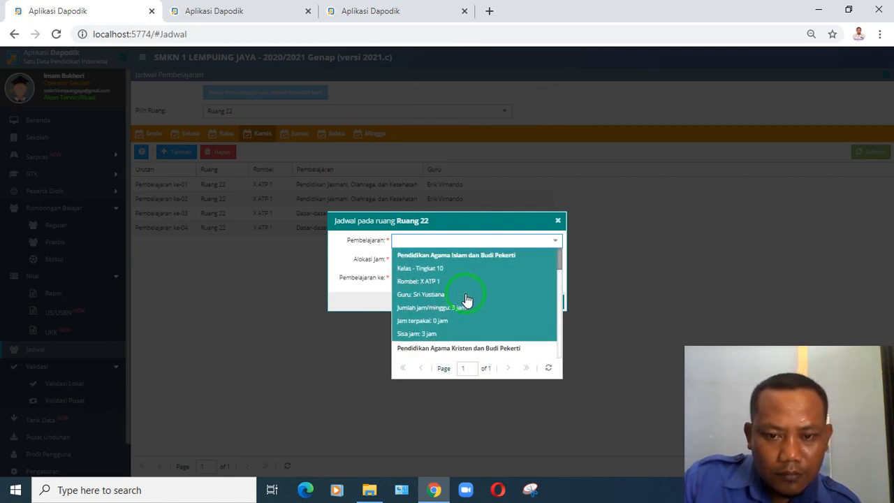
{"action": "left_click", "coordinate": [467, 299]}
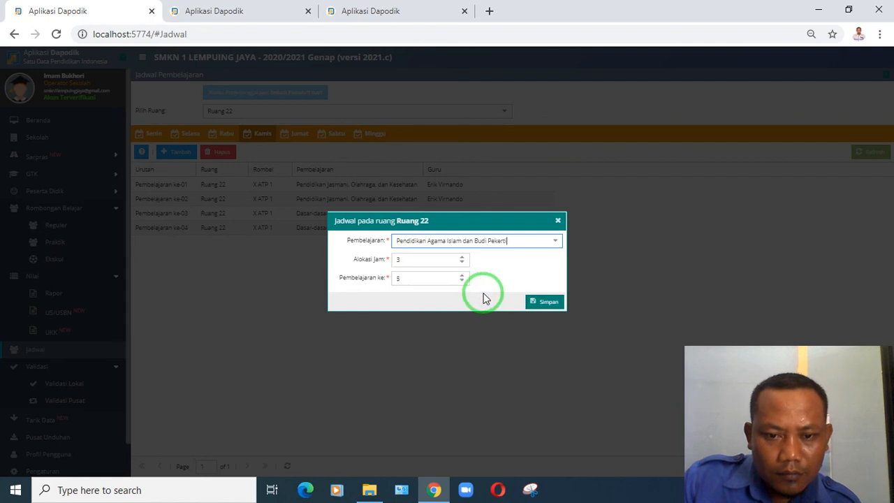
{"action": "left_click", "coordinate": [532, 301]}
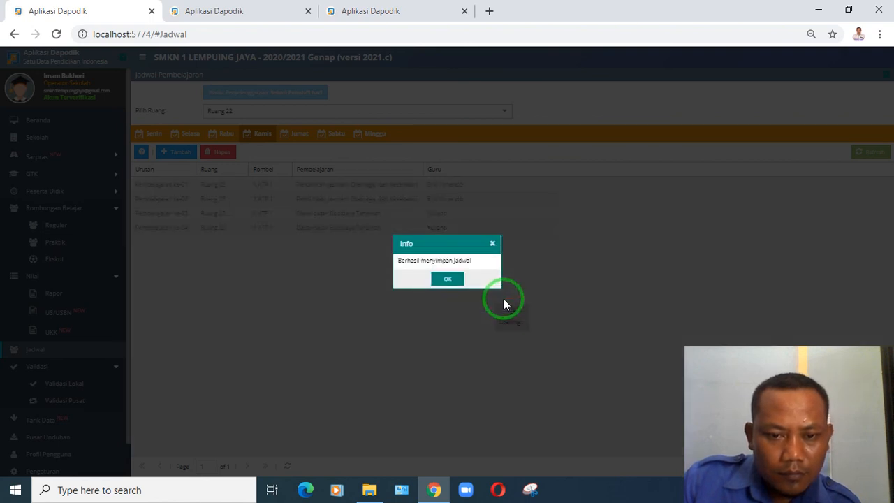
{"action": "left_click", "coordinate": [452, 284]}
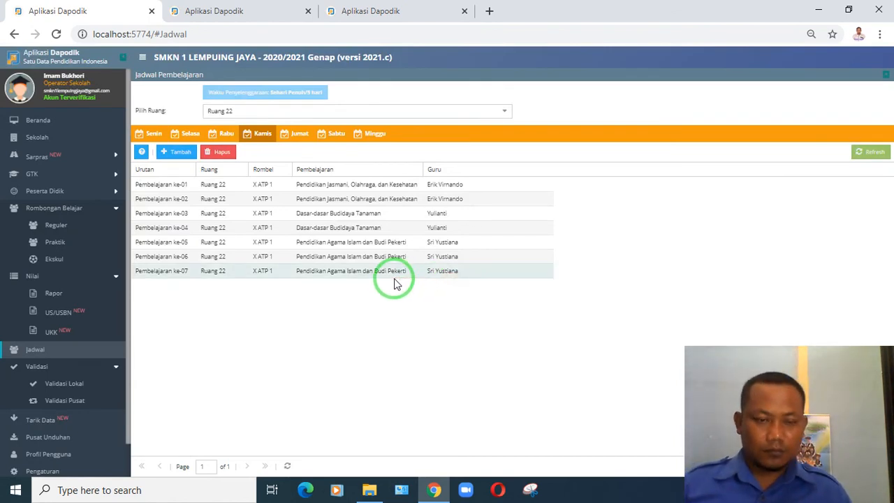
- Add Pendidikan Pancasila dan Kewarganegaraan for X ATP 1 to Ruang 22's Kamis schedule, allocating 2 hours from lesson period 8, and save it
{"action": "left_click", "coordinate": [178, 151]}
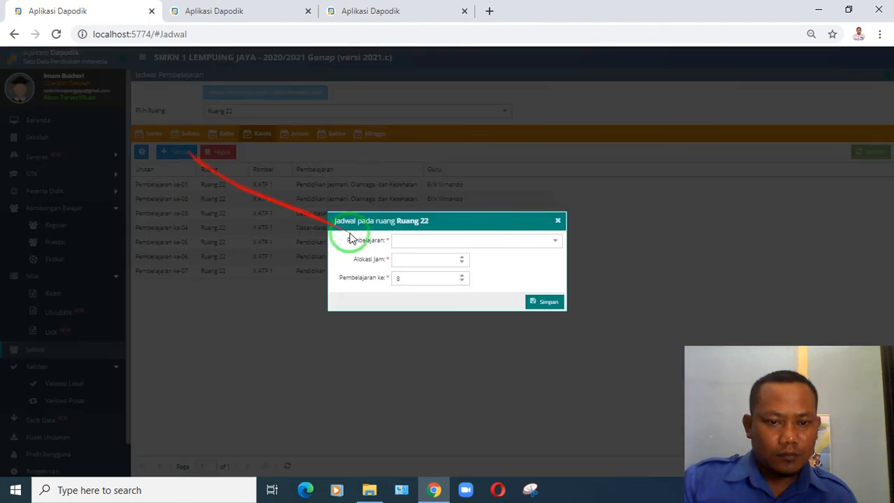
{"action": "left_click", "coordinate": [549, 240]}
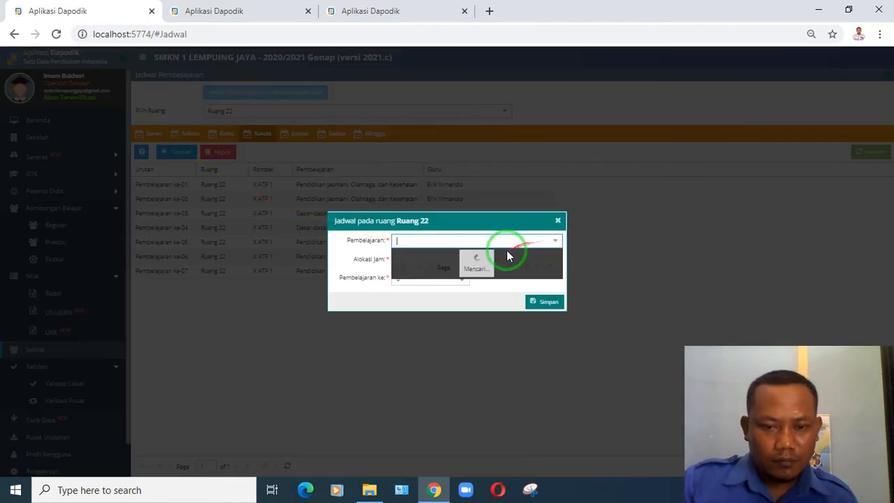
{"action": "scroll", "coordinate": [492, 297], "scroll_direction": "down", "scroll_amount": 2}
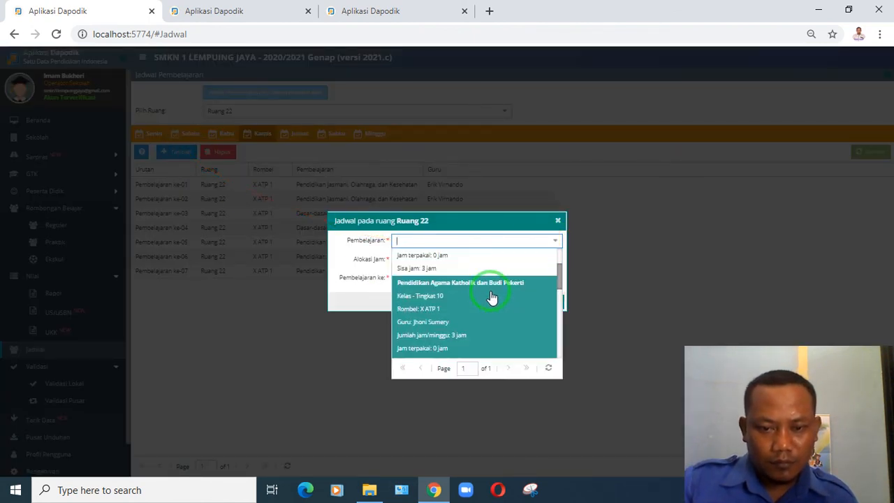
{"action": "scroll", "coordinate": [492, 296], "scroll_direction": "down", "scroll_amount": 2}
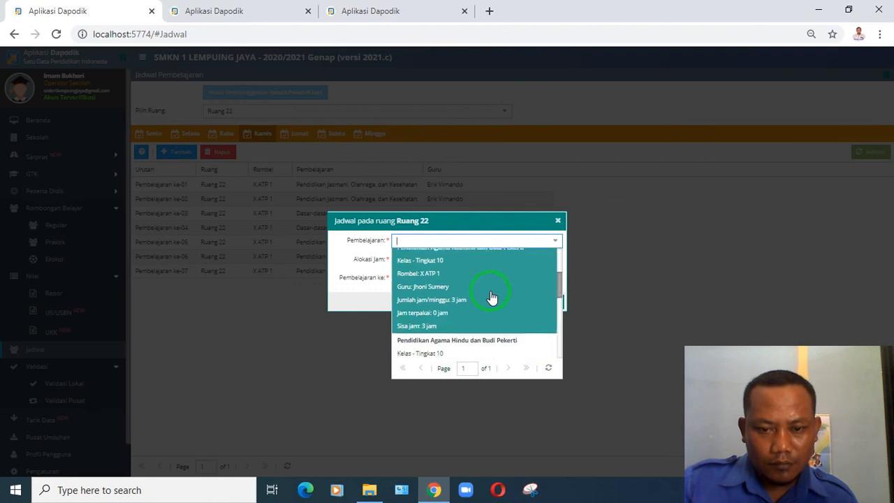
{"action": "scroll", "coordinate": [491, 297], "scroll_direction": "down", "scroll_amount": 2}
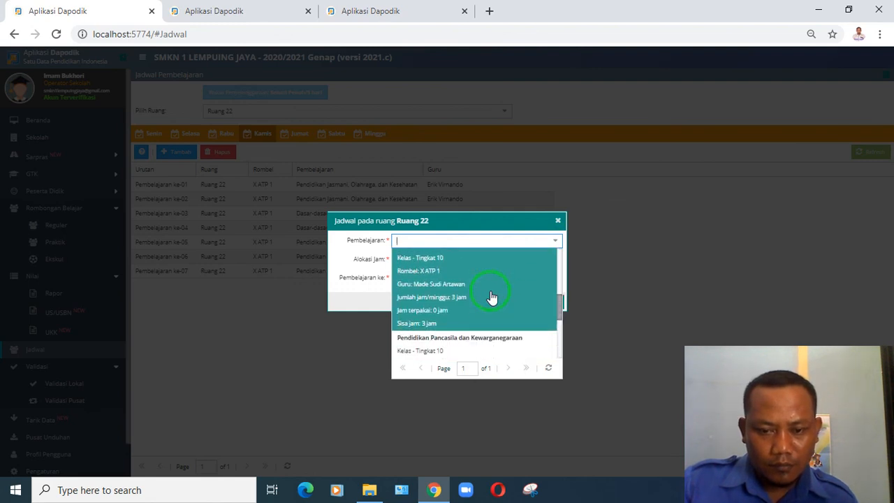
{"action": "scroll", "coordinate": [491, 297], "scroll_direction": "down", "scroll_amount": 4}
{"action": "scroll", "coordinate": [491, 297], "scroll_direction": "up", "scroll_amount": 2}
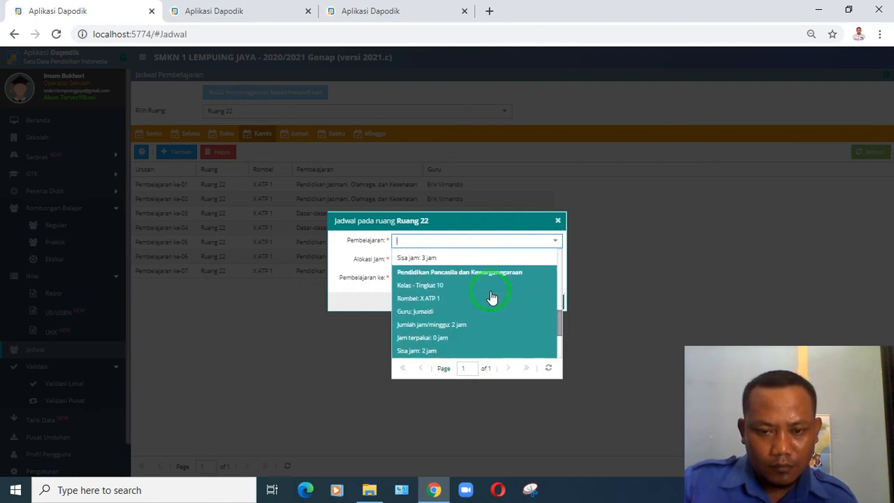
{"action": "left_click", "coordinate": [491, 297]}
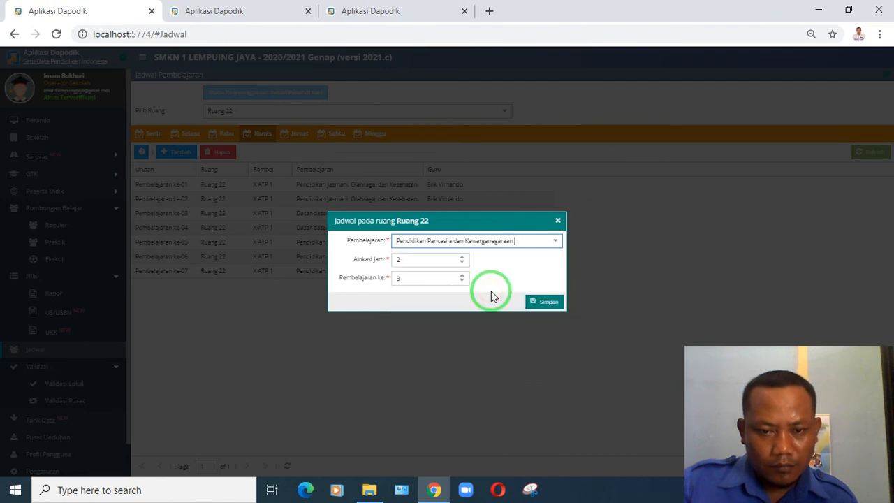
{"action": "left_click", "coordinate": [535, 302]}
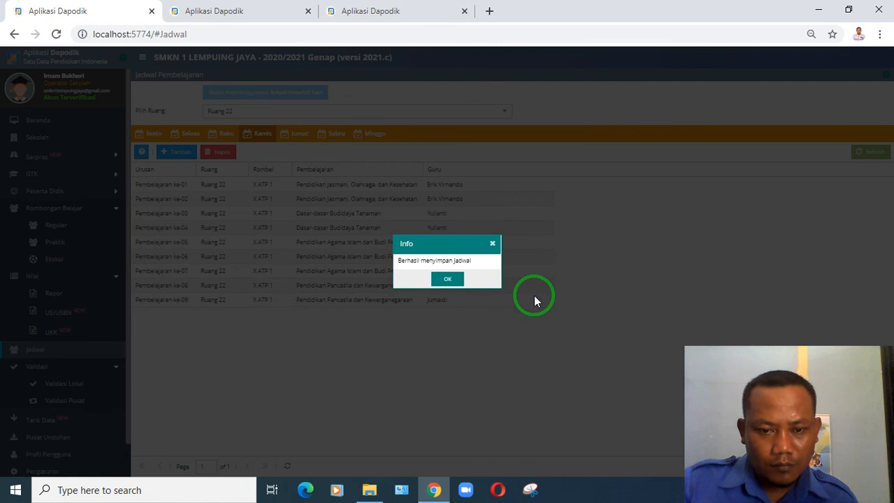
{"action": "left_click", "coordinate": [451, 279]}
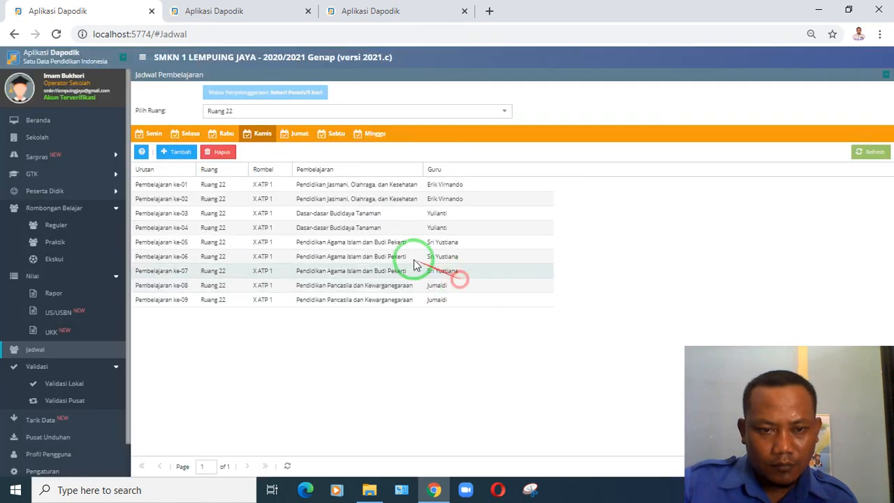
- Add Pendidikan Agama Kristen dan Budi Pekerti for X ATP 1 to Ruang 22's Jumat schedule, allocating 3 hours from lesson period 1, and save it
{"action": "left_click", "coordinate": [300, 143]}
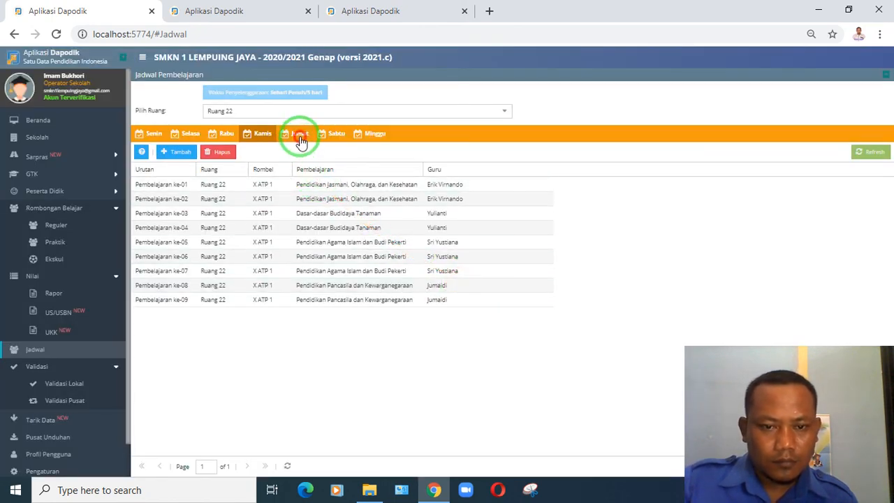
{"action": "left_click", "coordinate": [194, 152]}
{"action": "left_click", "coordinate": [433, 242]}
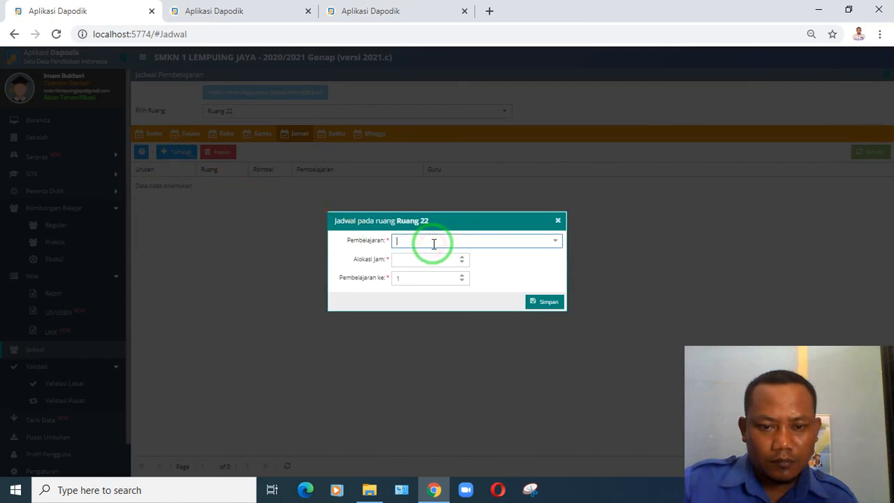
{"action": "left_click", "coordinate": [552, 241]}
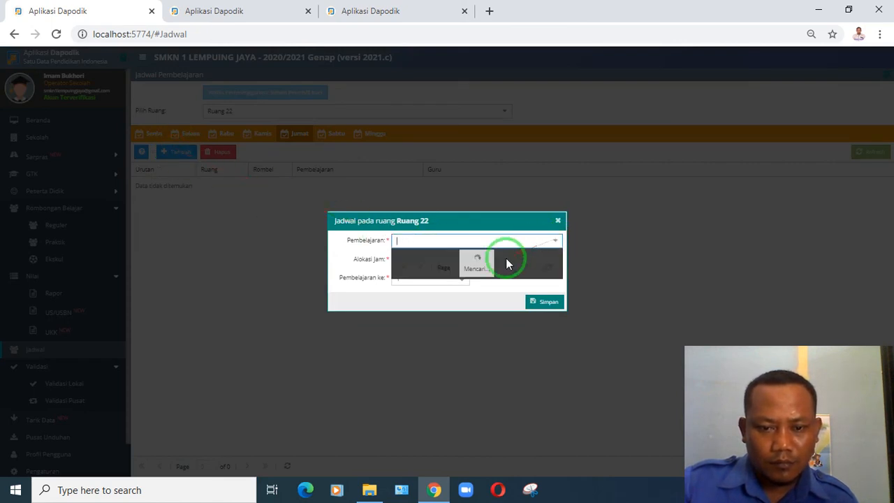
{"action": "left_click", "coordinate": [472, 275]}
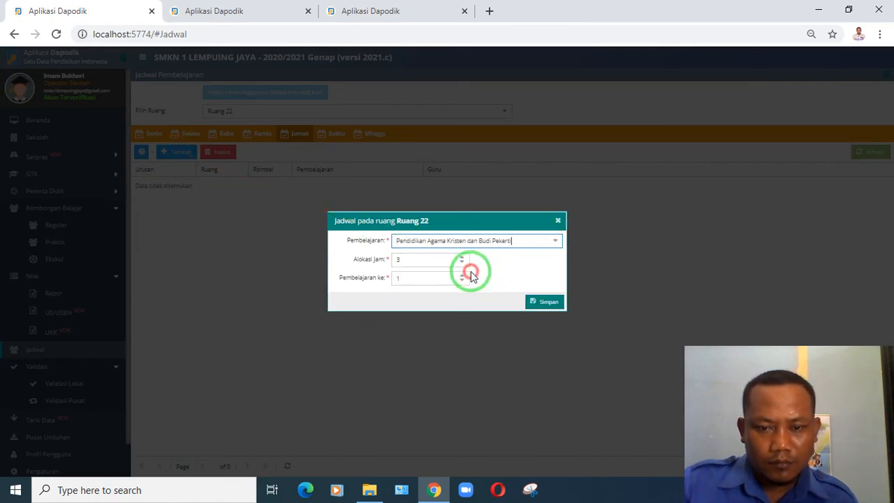
{"action": "left_click", "coordinate": [544, 303]}
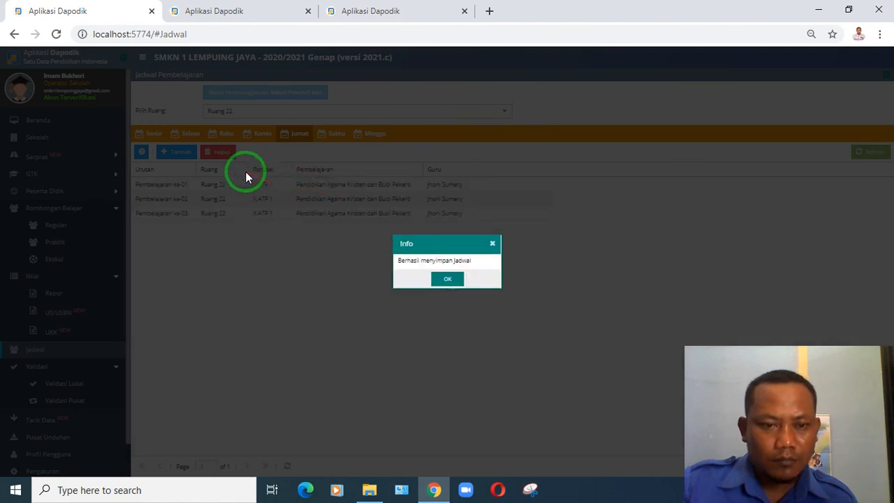
{"action": "left_click", "coordinate": [448, 279]}
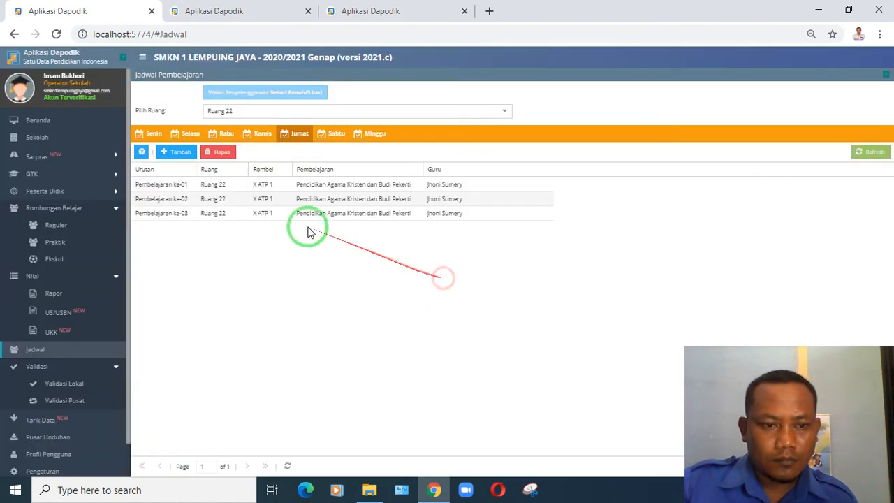
- Add Pendidikan Agama Katholik dan Budi Pekerti for X ATP 1 to Ruang 22's Jumat schedule, allocating 3 hours from lesson period 4, and save it
{"action": "left_click", "coordinate": [183, 155]}
{"action": "left_click", "coordinate": [469, 242]}
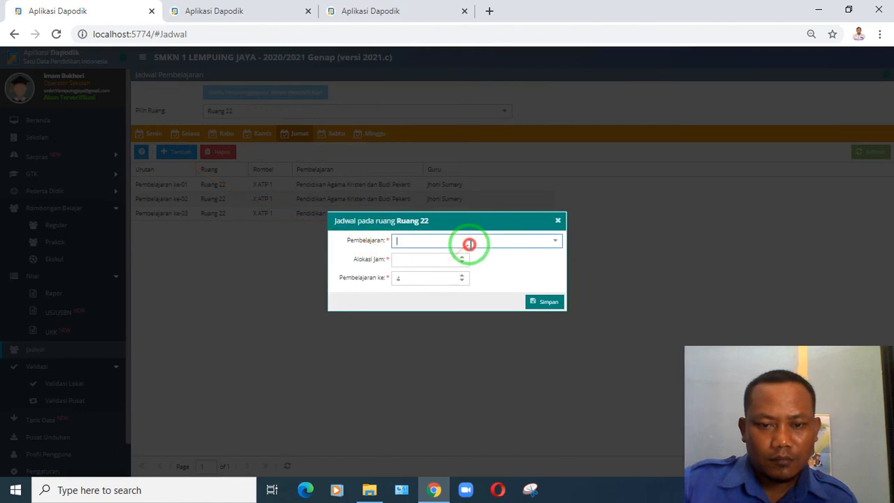
{"action": "left_click", "coordinate": [555, 241]}
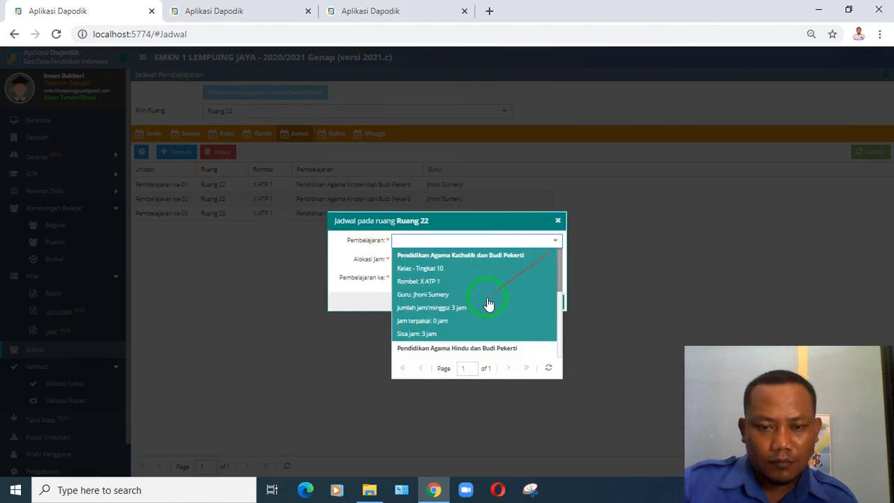
{"action": "left_click", "coordinate": [486, 300]}
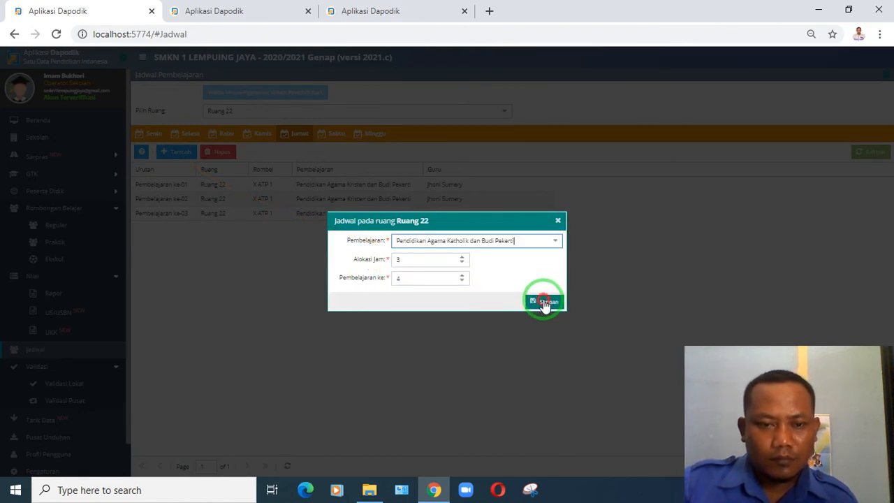
{"action": "left_click", "coordinate": [543, 301]}
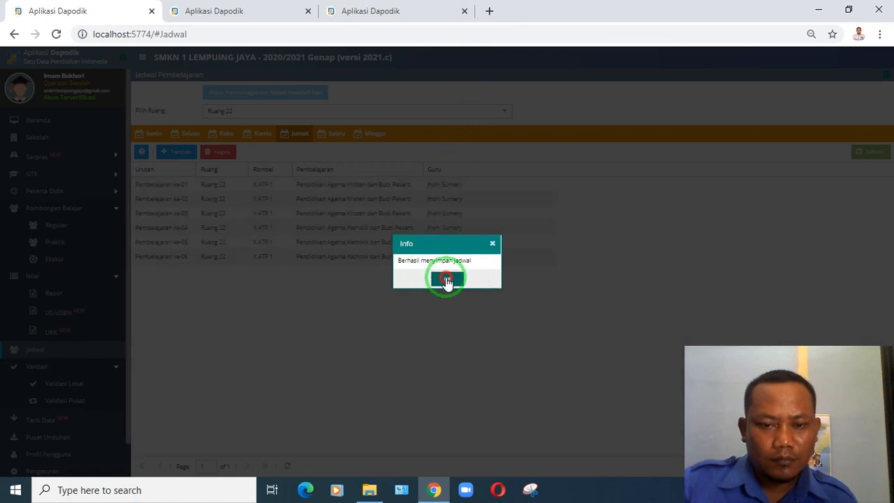
{"action": "left_click", "coordinate": [445, 278]}
- Add Pendidikan Agama Hindu dan Budi Pekerti for X ATP 1 to Ruang 22's Jumat schedule, allocating 3 hours from lesson period 7, and save it
{"action": "left_click", "coordinate": [176, 151]}
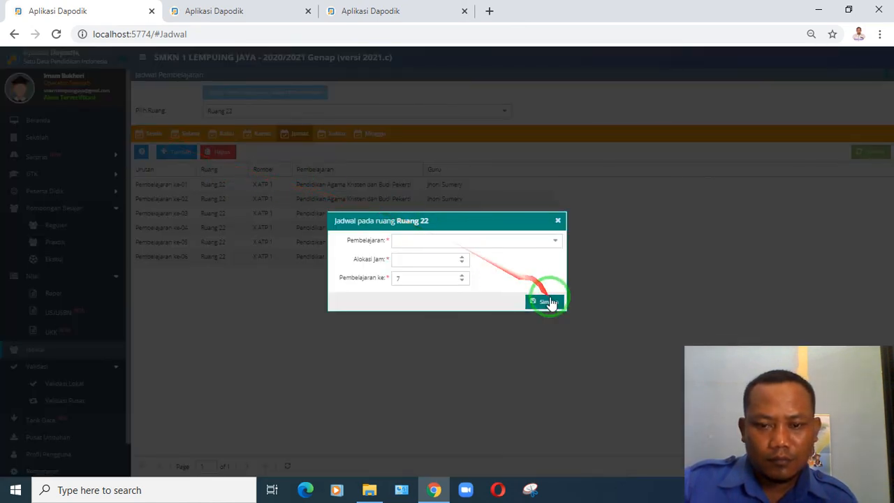
{"action": "left_click", "coordinate": [555, 240]}
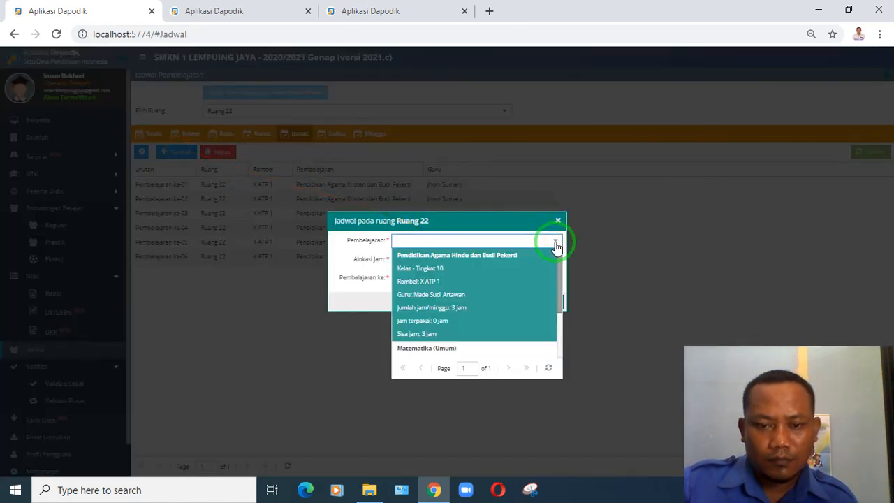
{"action": "left_click", "coordinate": [490, 300]}
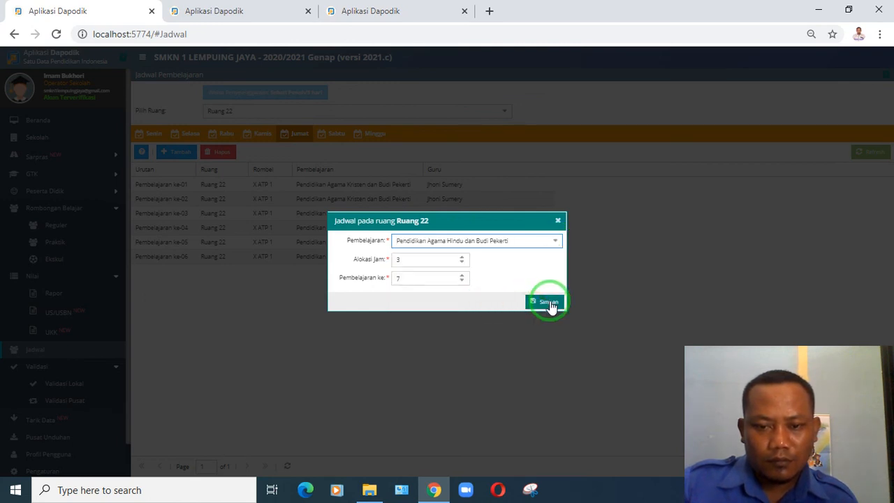
{"action": "left_click", "coordinate": [549, 302]}
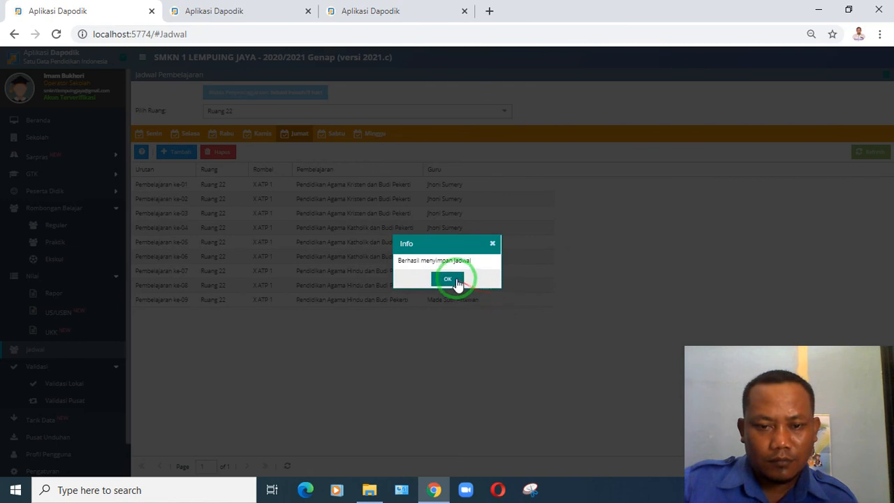
{"action": "left_click", "coordinate": [453, 279]}
- Add Matematika (Umum) for X ATP 1 to Ruang 22's Kamis schedule, allocating 4 hours from lesson period 10, and save it
{"action": "left_click", "coordinate": [263, 134]}
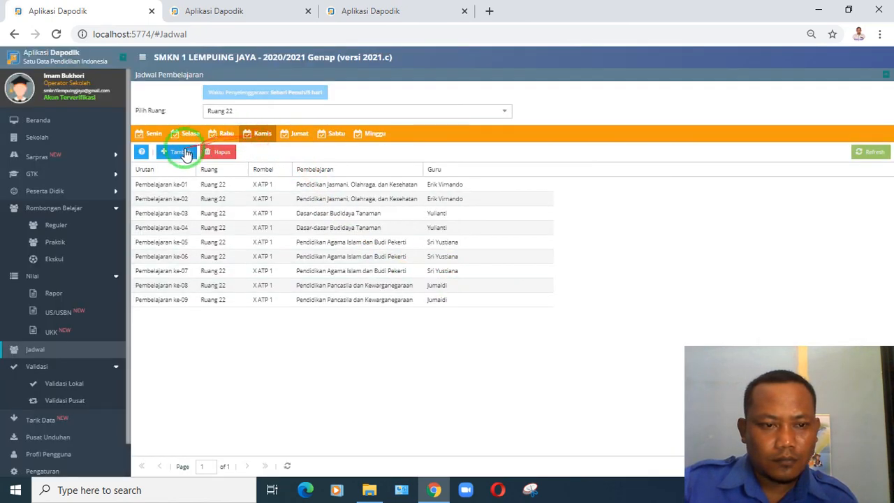
{"action": "left_click", "coordinate": [177, 152]}
{"action": "left_click", "coordinate": [555, 241]}
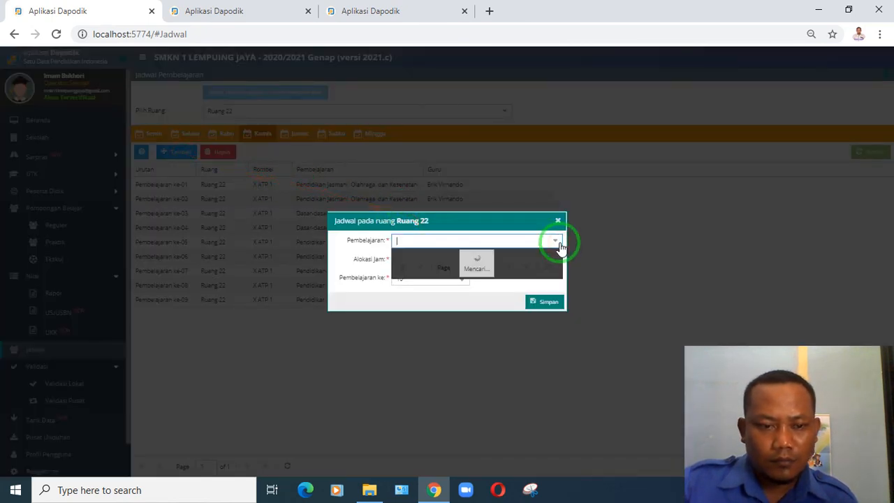
{"action": "left_click", "coordinate": [493, 304]}
{"action": "left_click", "coordinate": [542, 303]}
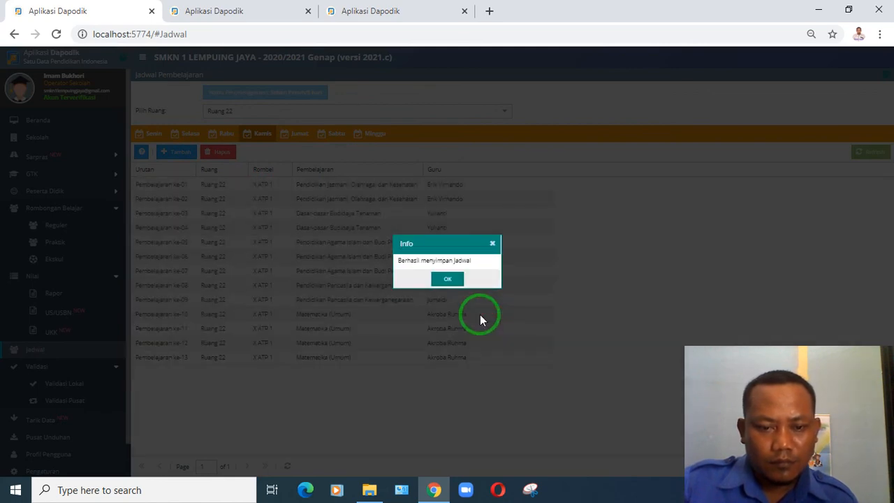
{"action": "left_click", "coordinate": [450, 280]}
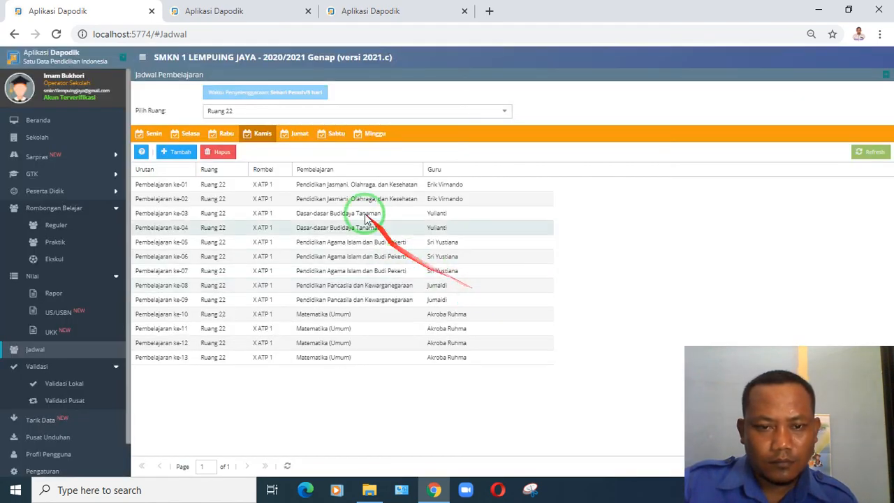
- Check a new Jumat schedule entry for Ruang 22 for lessons still unscheduled, and close it without saving
{"action": "left_click", "coordinate": [299, 135]}
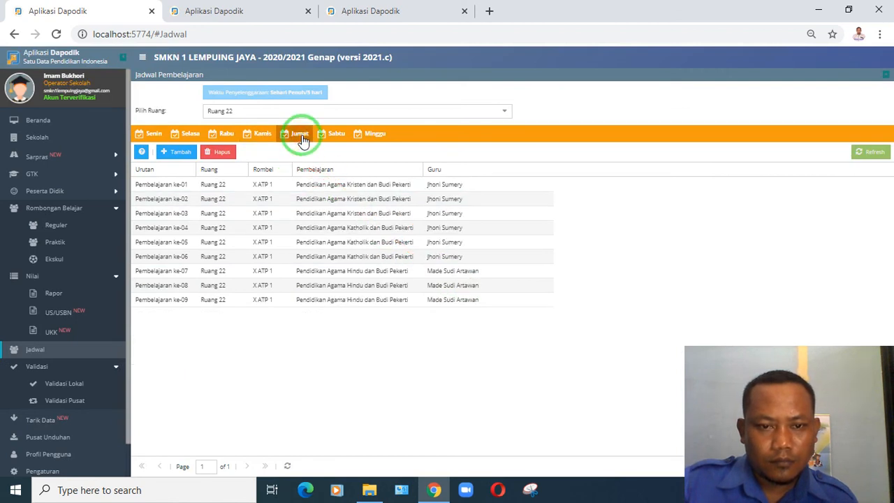
{"action": "left_click", "coordinate": [177, 152]}
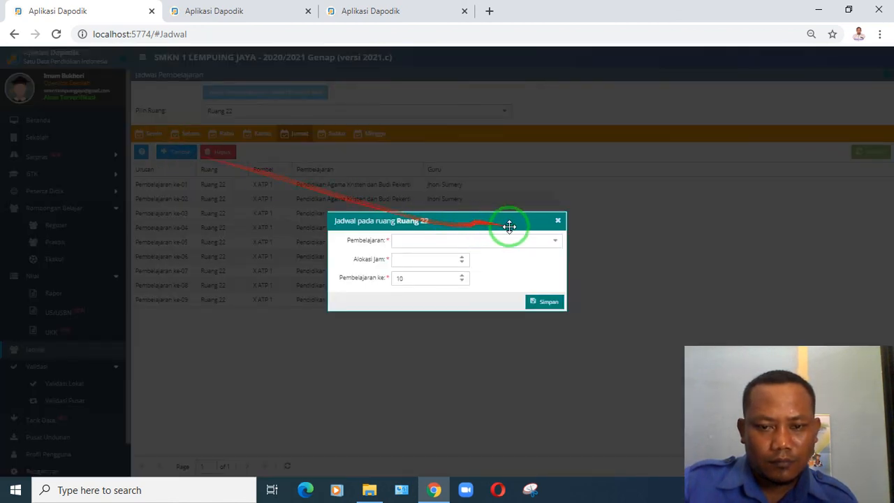
{"action": "left_click", "coordinate": [557, 241]}
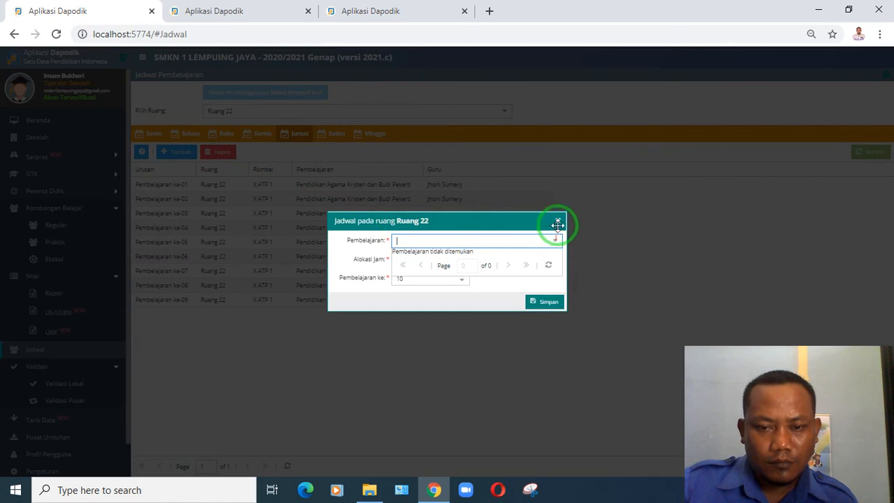
{"action": "left_click", "coordinate": [558, 221]}
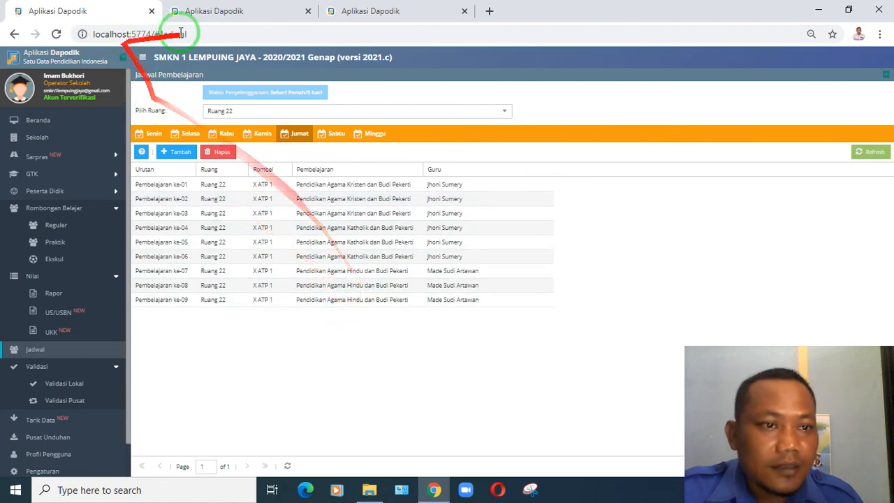
- Refresh the local validation results for Rombongan Belajar & Jadwal to check the schedule warnings
{"action": "left_click", "coordinate": [220, 11]}
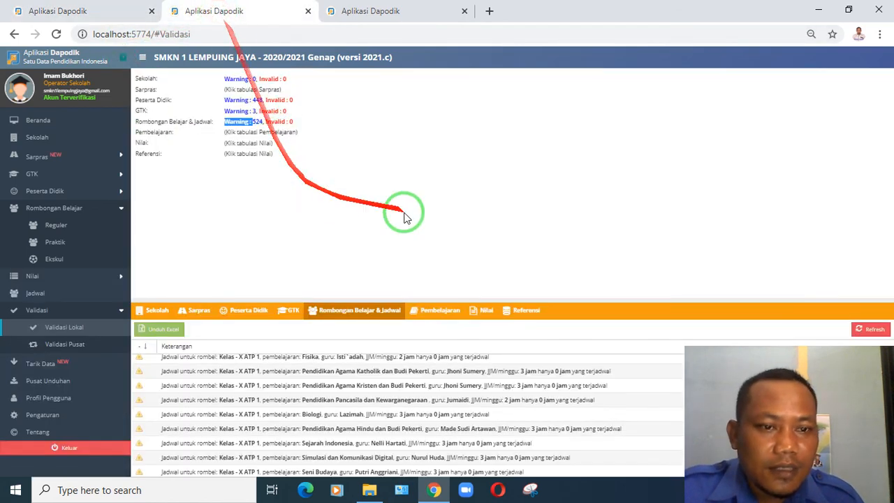
{"action": "left_click", "coordinate": [872, 329]}
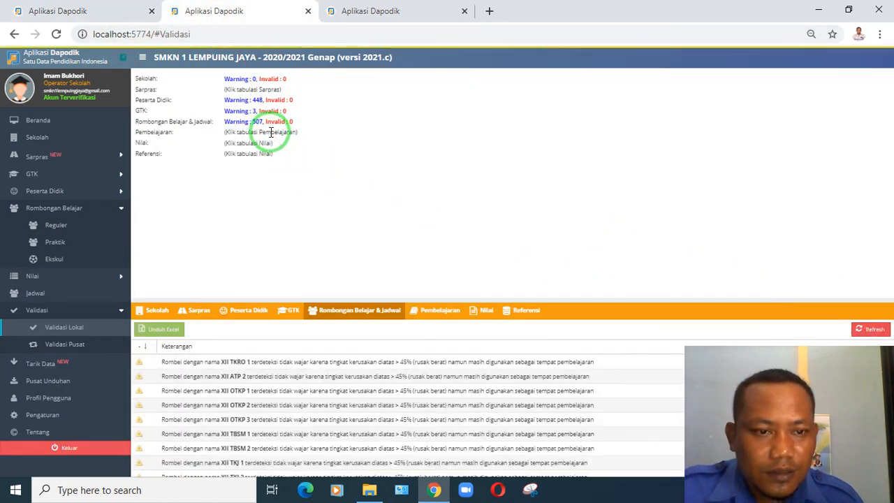
- Close the lesson editor for rombel X ATP 1 and return to Ruang 22's Jumat schedule
{"action": "left_click", "coordinate": [366, 14]}
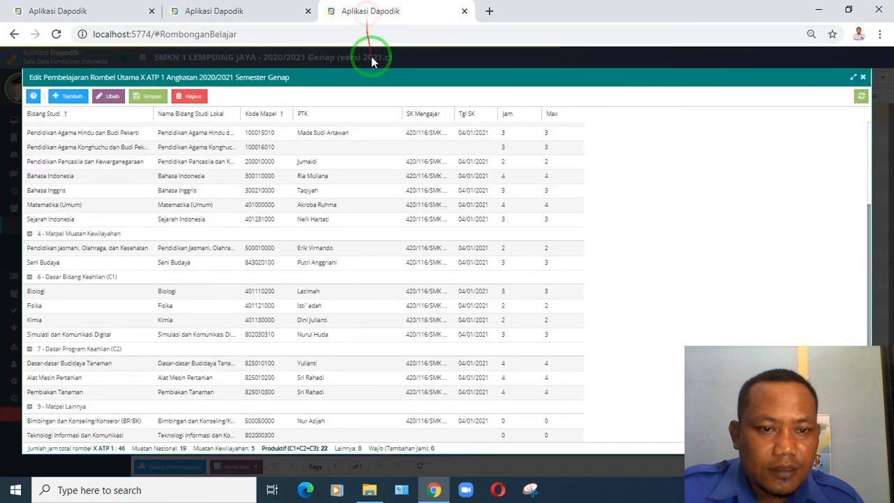
{"action": "left_click", "coordinate": [863, 79]}
{"action": "left_click", "coordinate": [96, 12]}
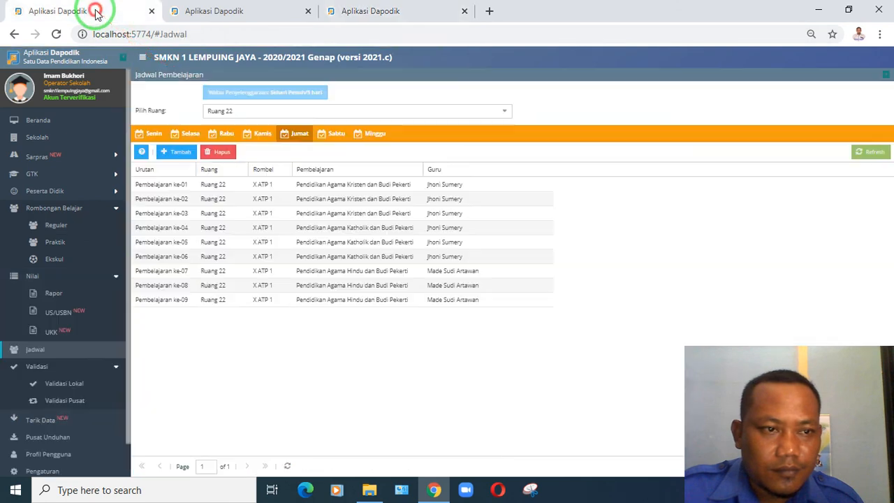
{"action": "left_click", "coordinate": [379, 259]}
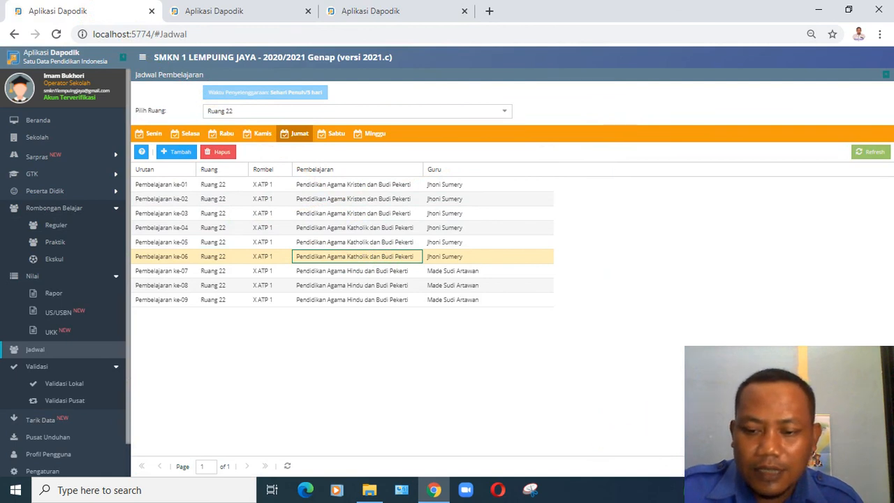
{"action": "left_click", "coordinate": [678, 489]}
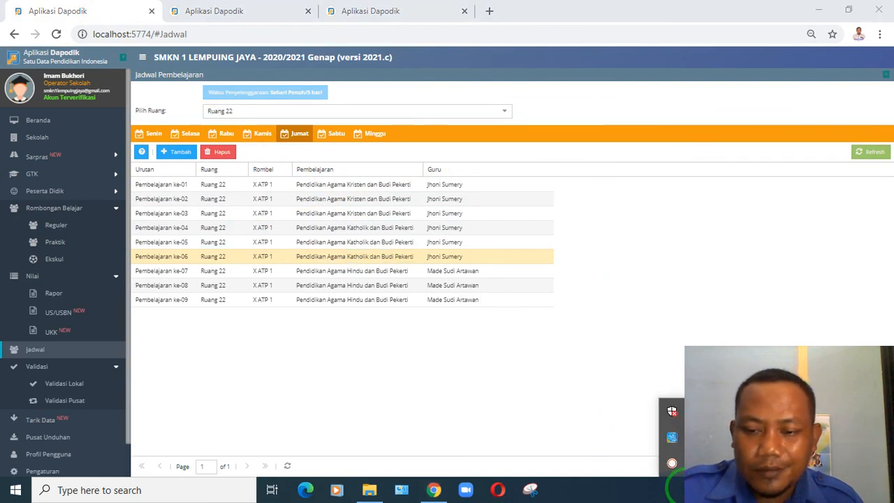
{"action": "left_click", "coordinate": [670, 465]}
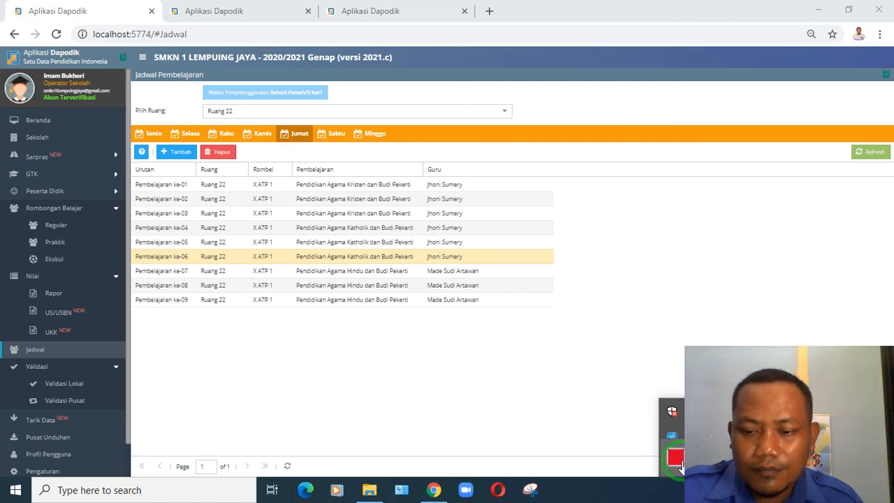